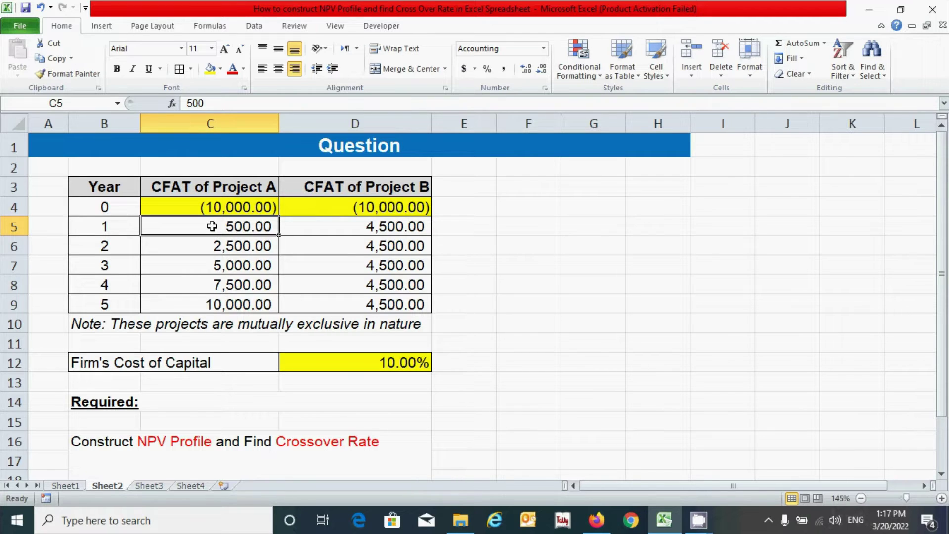
Step: Review the question's cash flows for Projects A and B and the firm's cost of capital
drag(212, 226, 210, 303)
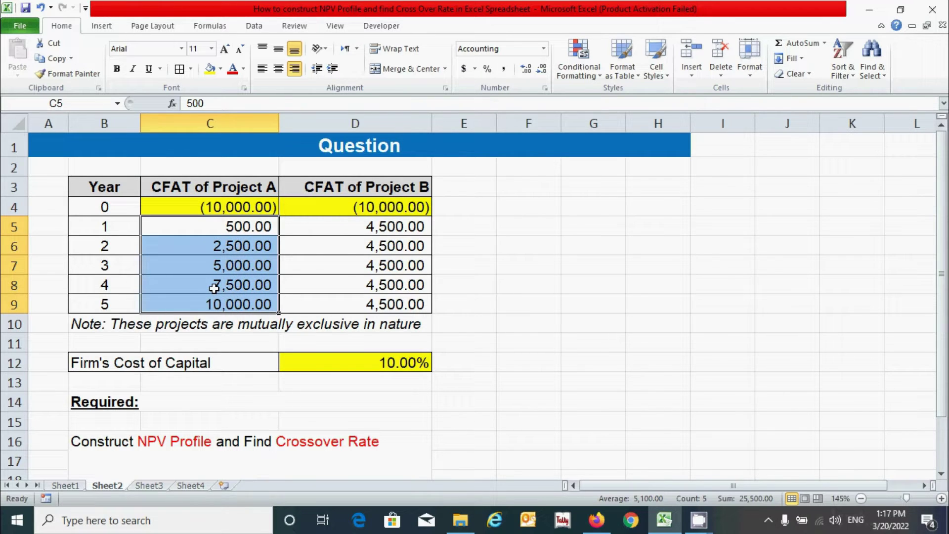
click(352, 230)
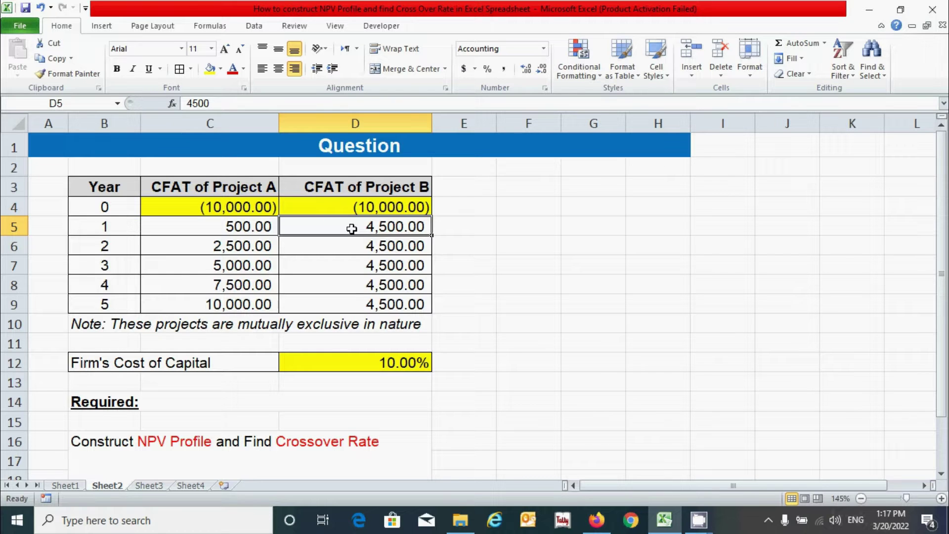
click(483, 282)
click(124, 367)
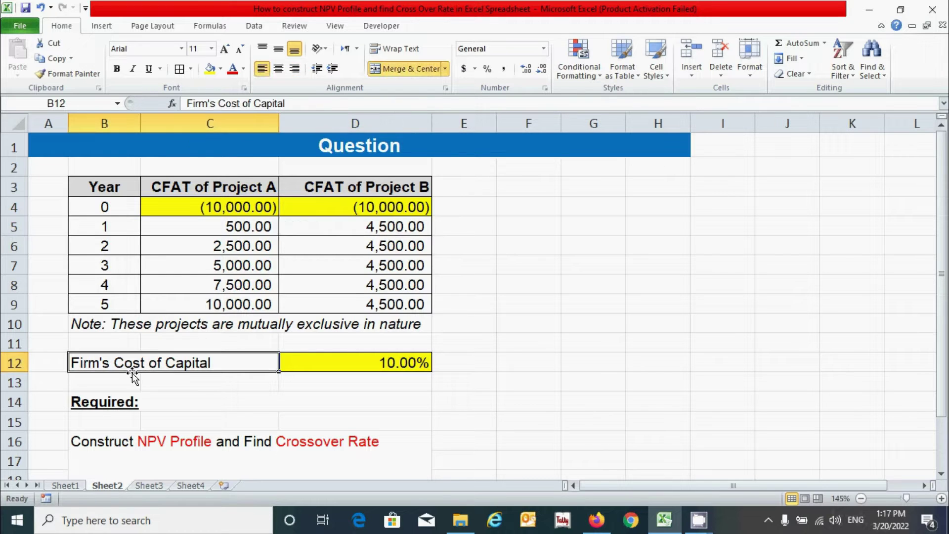
click(364, 367)
click(519, 385)
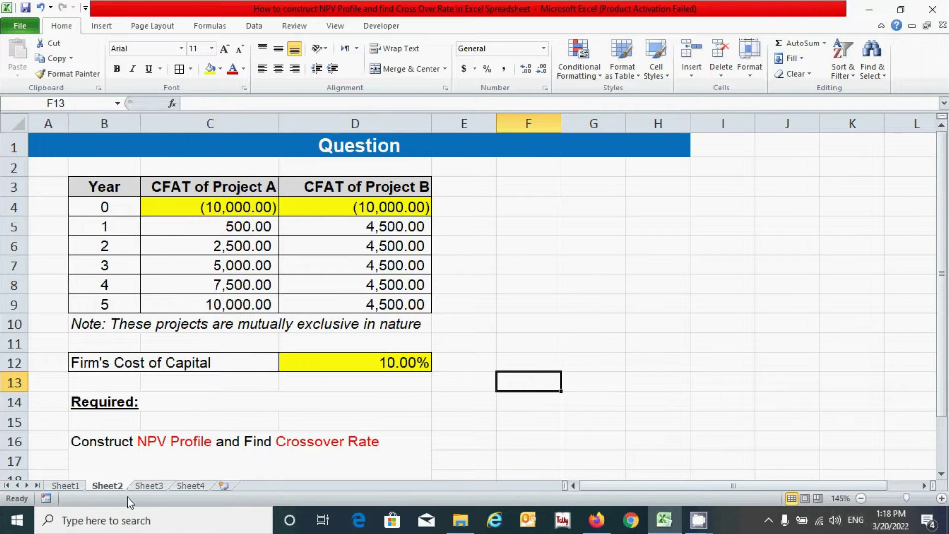
Step: Examine the five solution steps laid out on Sheet3, from the differential CFAT table through the conclusion and decision section
click(149, 485)
click(858, 247)
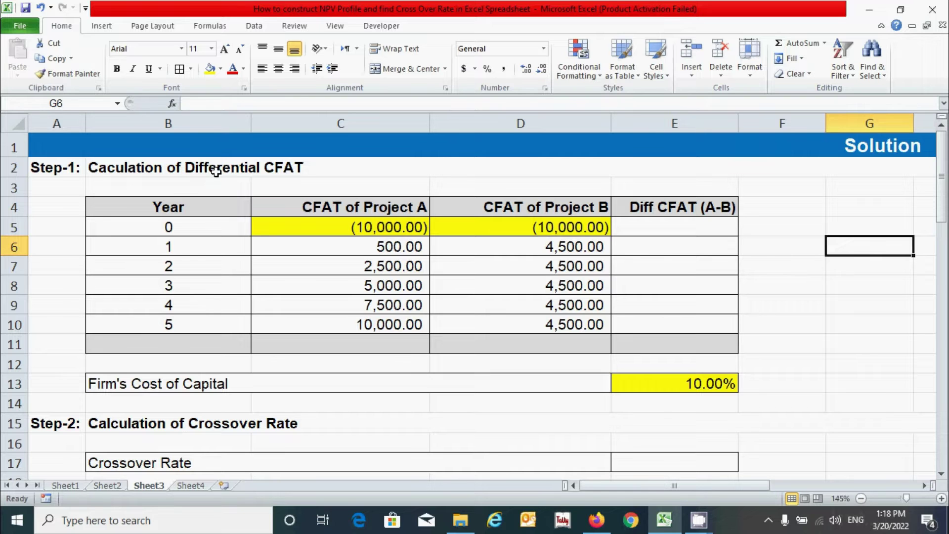
scroll(196, 399, down, 2)
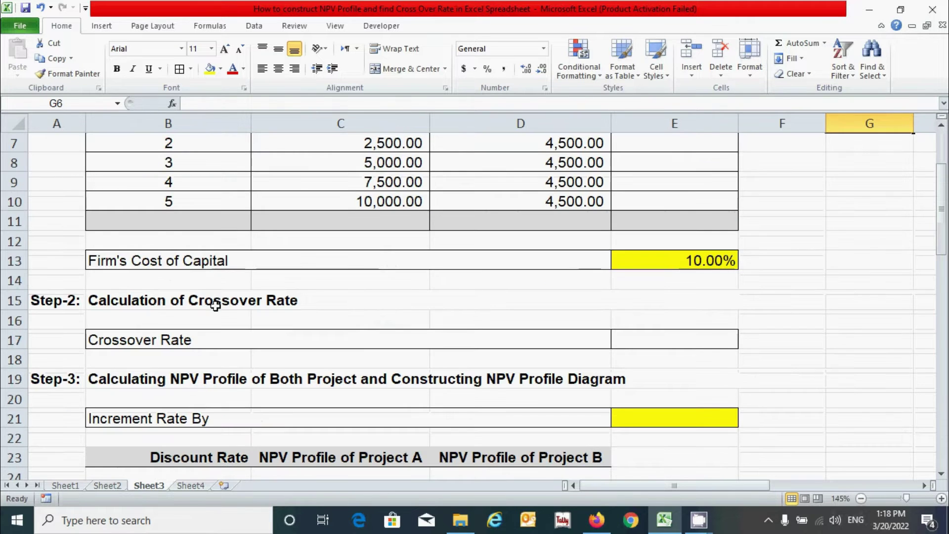
click(243, 310)
scroll(290, 319, down, 2)
click(180, 258)
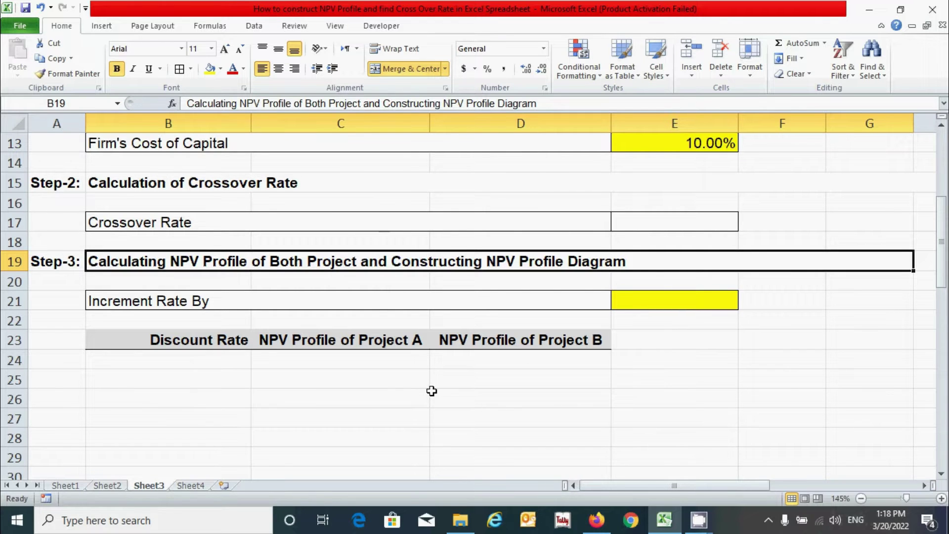
scroll(432, 391, down, 8)
click(311, 320)
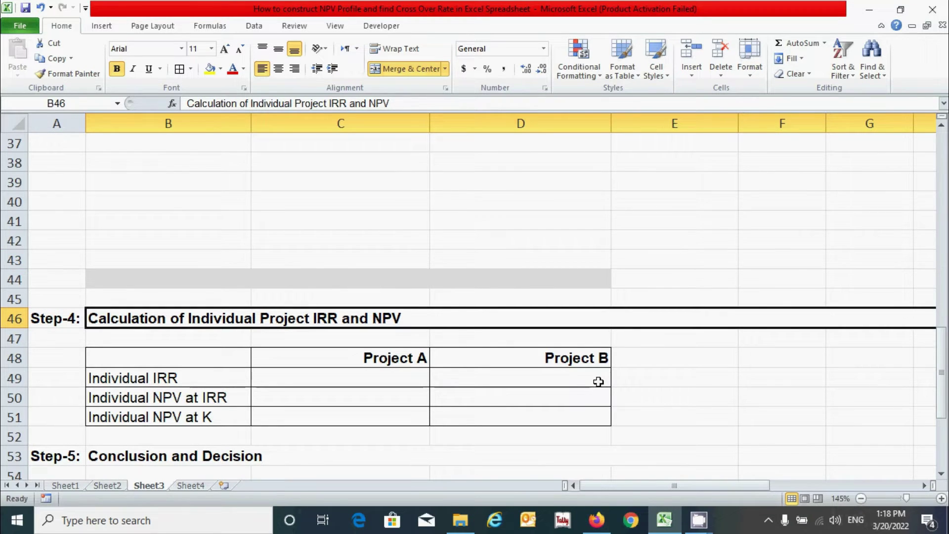
scroll(596, 380, down, 2)
click(297, 339)
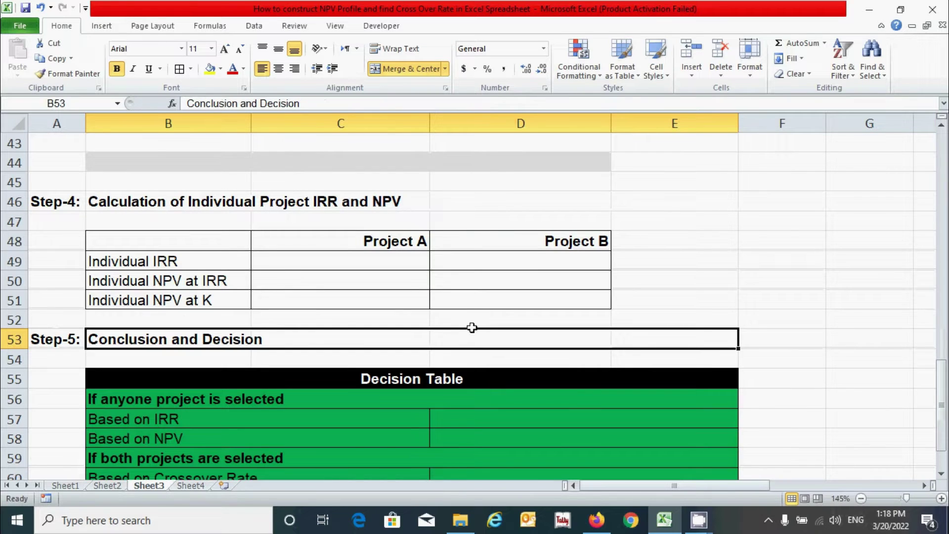
scroll(502, 302, up, 6)
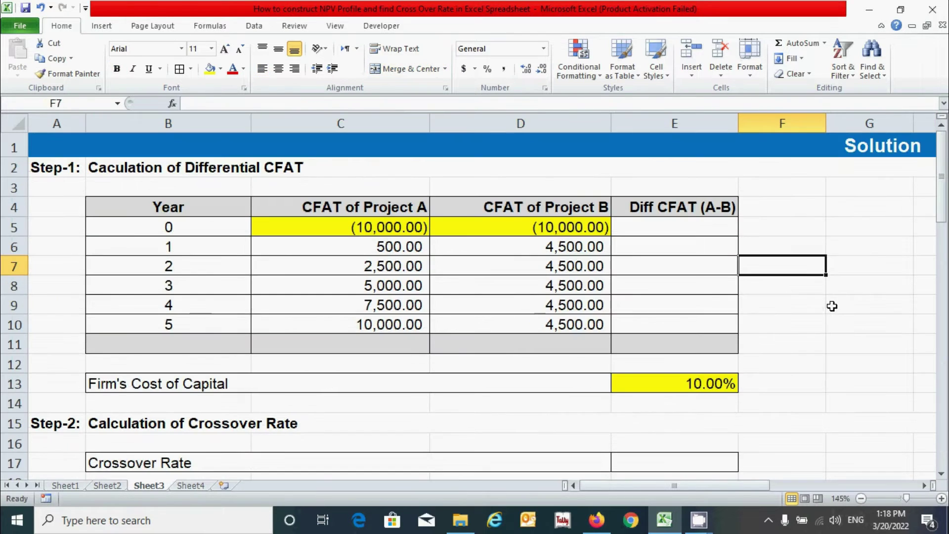
Step: Review the Step-1 cash flow table, the firm's cost of capital and the empty Diff CFAT (A-B) column
click(835, 309)
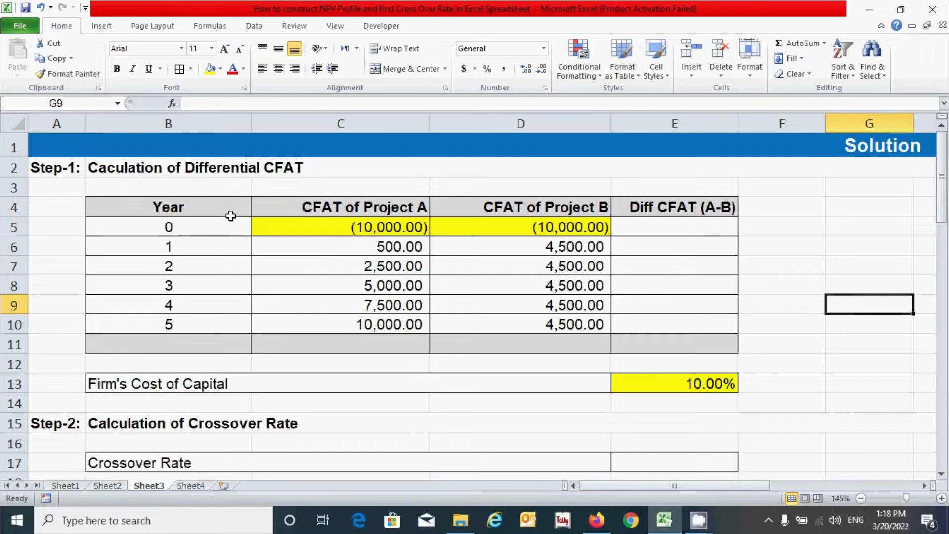
drag(213, 208, 593, 346)
drag(599, 382, 618, 383)
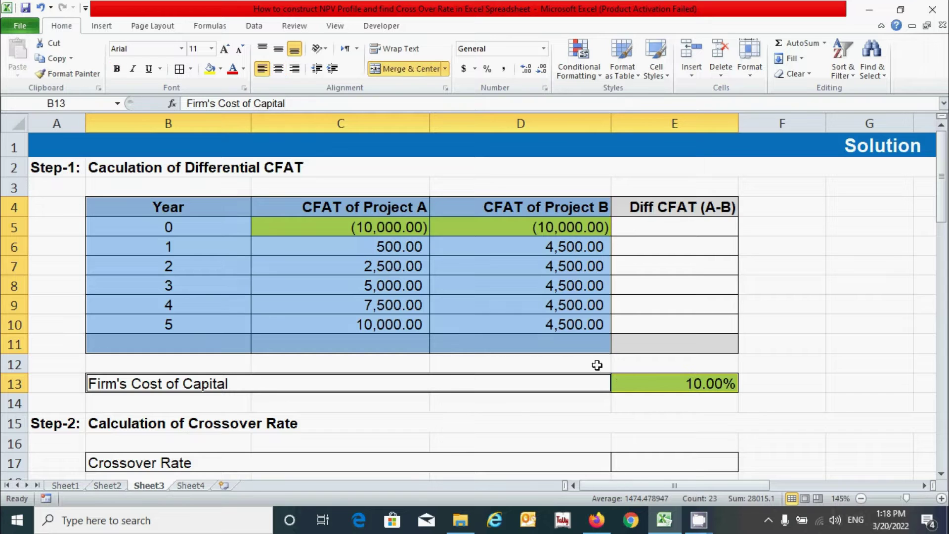
click(717, 283)
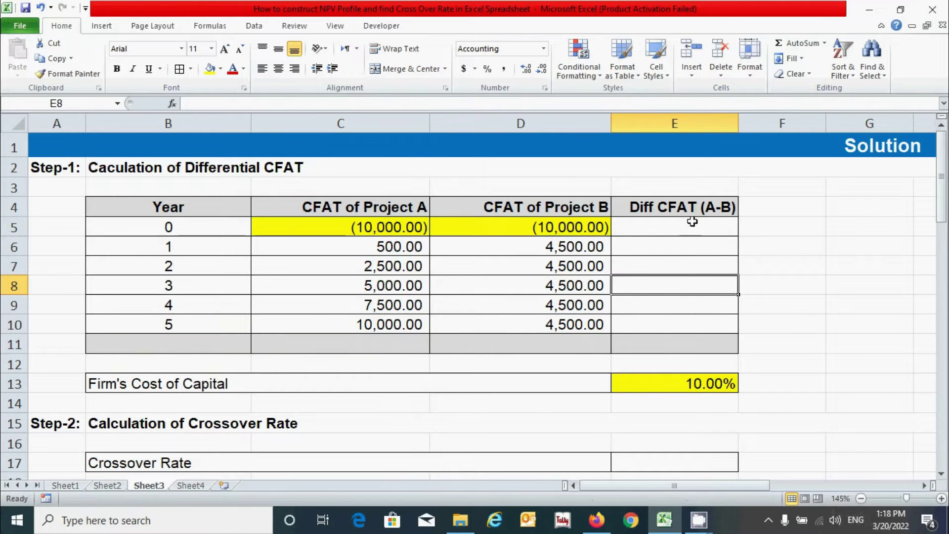
drag(691, 208, 691, 337)
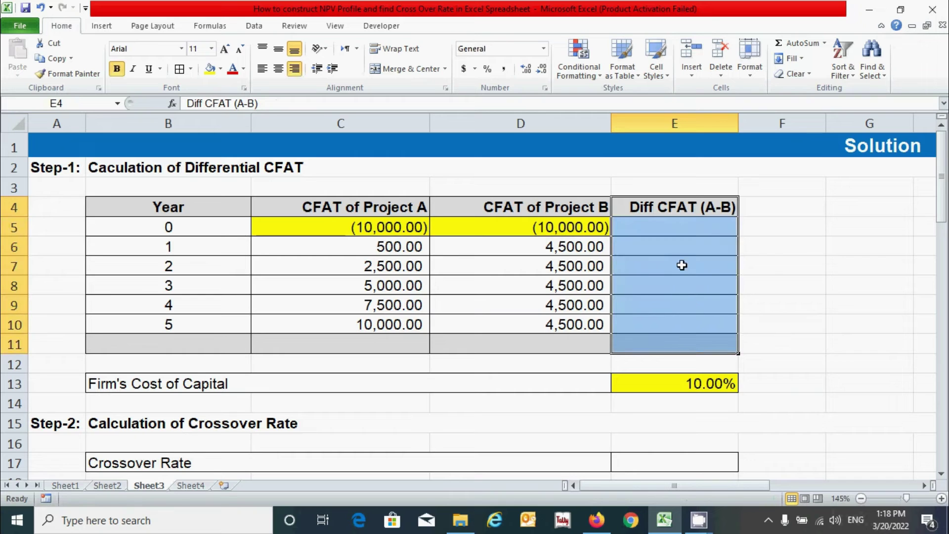
click(687, 256)
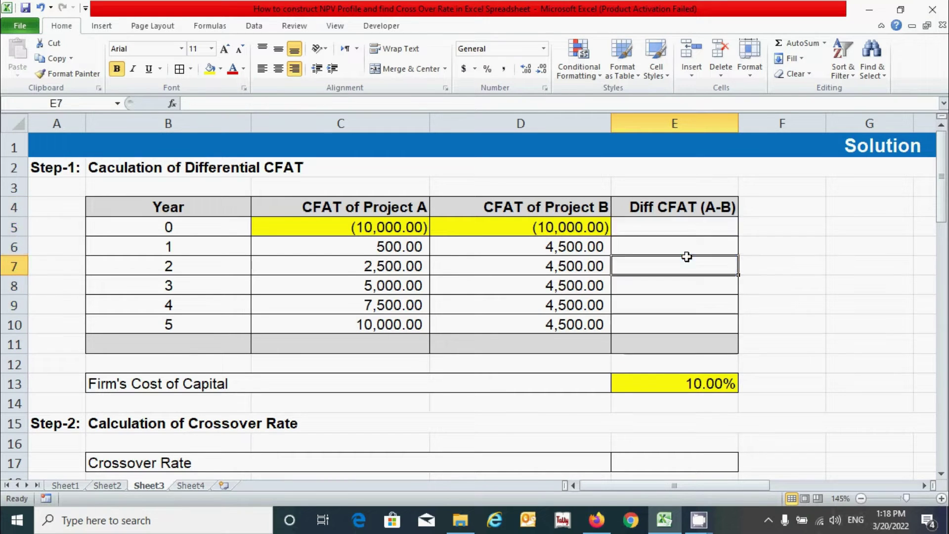
Step: Calculate the year 0 differential cash flow in E5 by subtracting Project B's D5 from Project A's C5
click(685, 228)
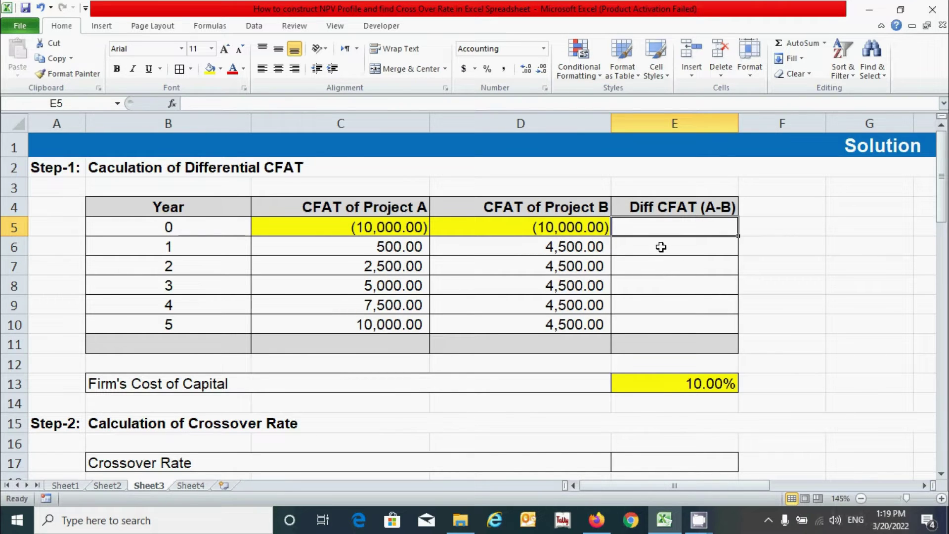
text(=)
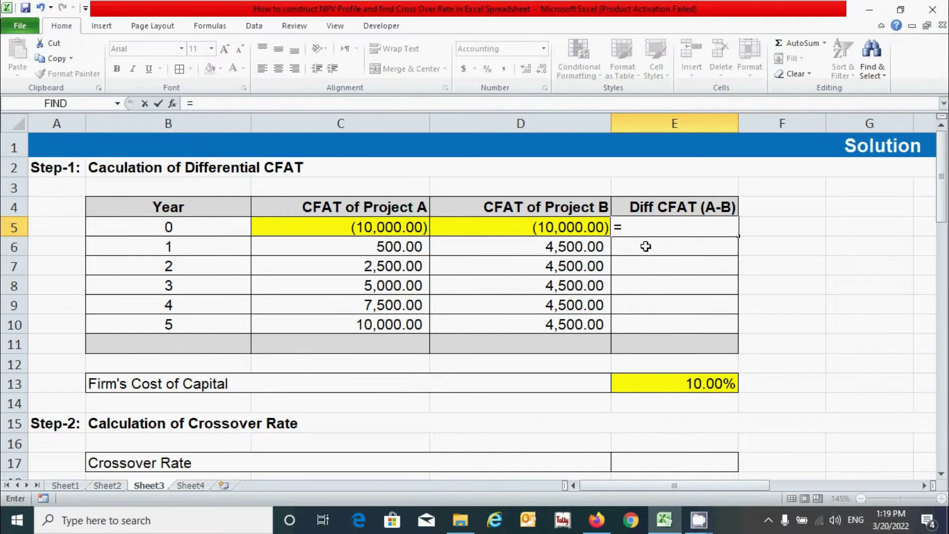
click(352, 224)
text(-)
click(450, 229)
key(Return)
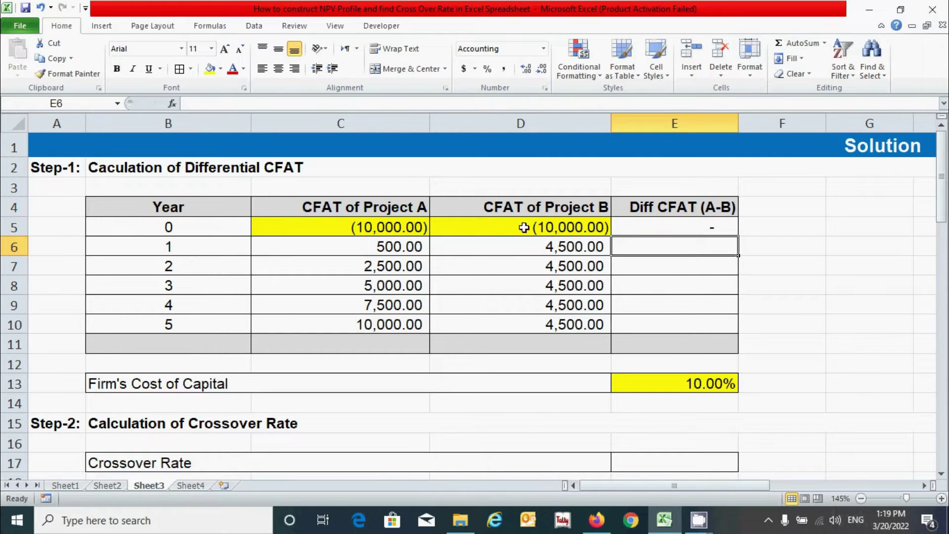
Step: Fill the Diff CFAT formula from E5 down to E10 to cover years 1 to 5
click(633, 227)
drag(741, 238, 736, 326)
click(778, 306)
click(835, 360)
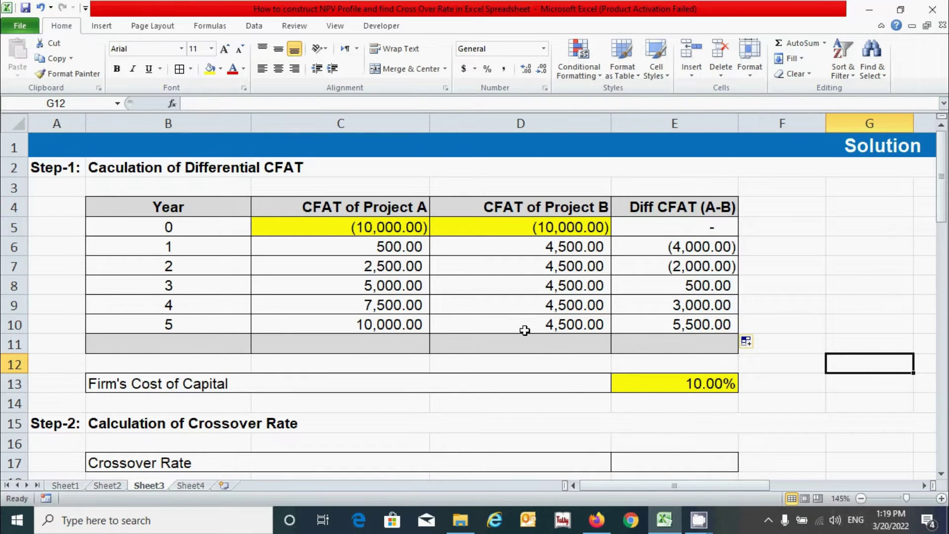
Step: Calculate the crossover rate in E17 with the formula =IRR(E5:E10) on the differential cash flows
scroll(525, 330, down, 2)
click(175, 310)
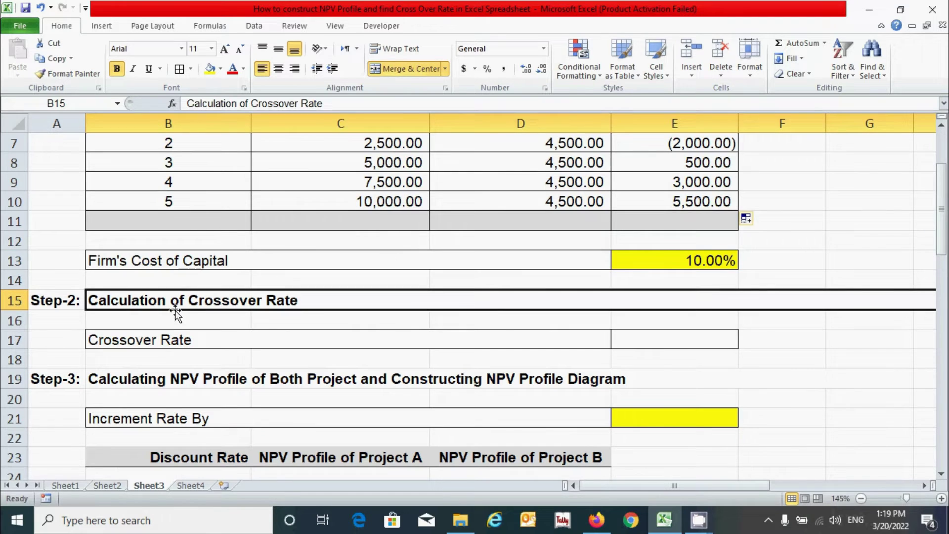
click(670, 347)
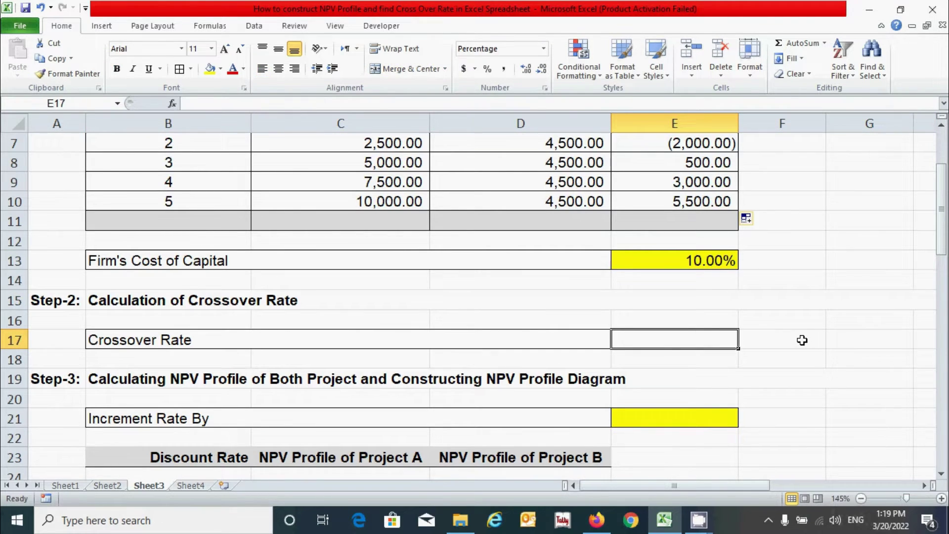
scroll(802, 340, up, 1)
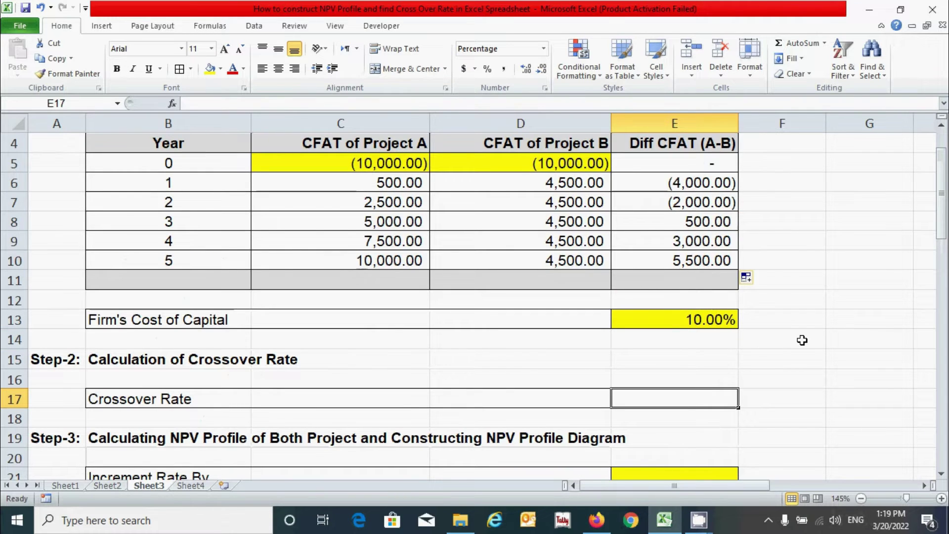
text(=)
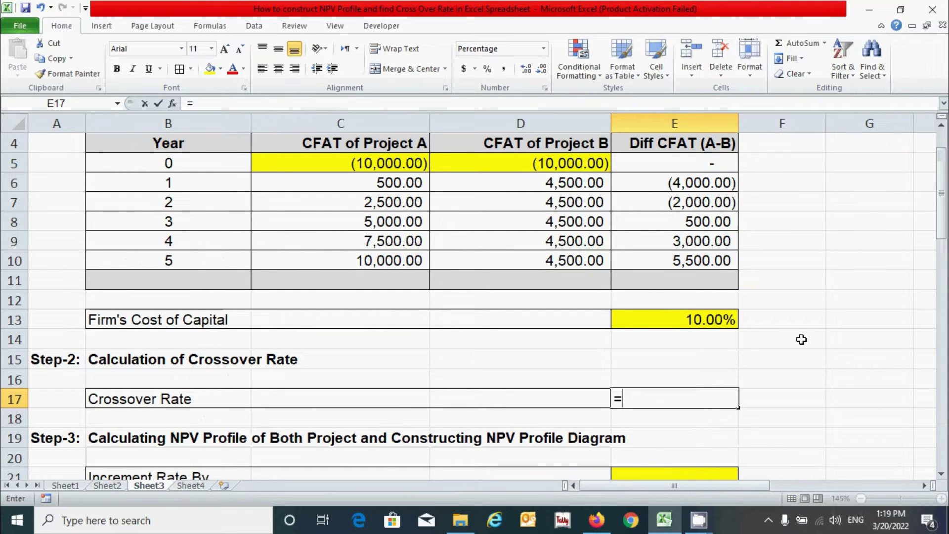
text(irr)
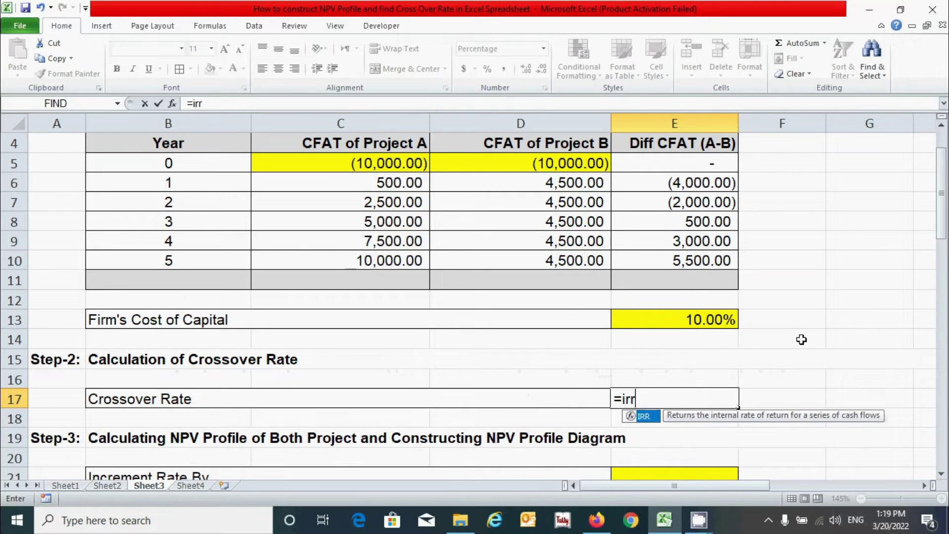
key(Tab)
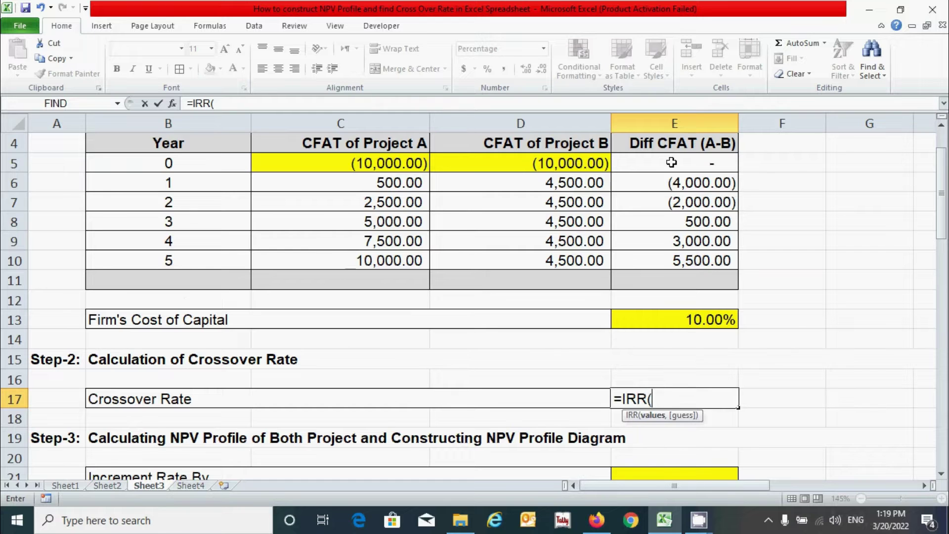
drag(672, 162, 674, 260)
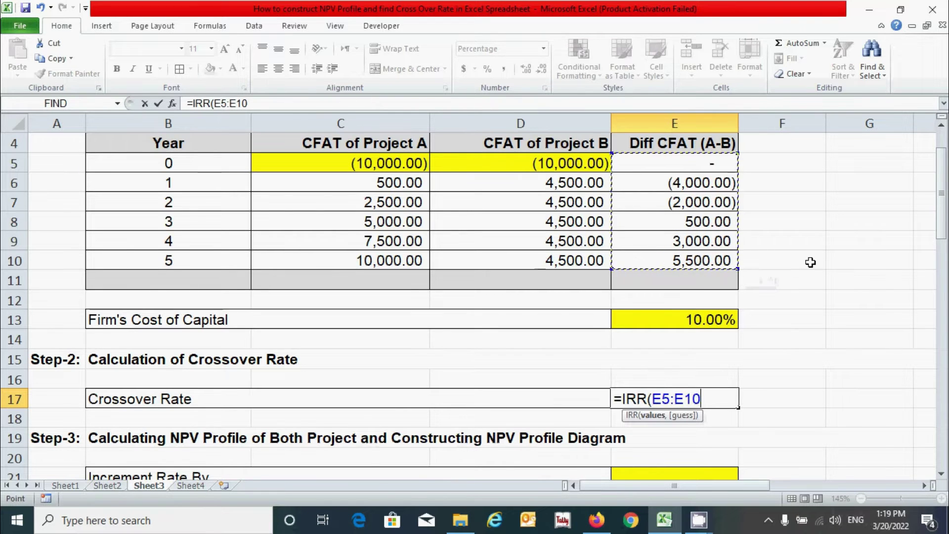
text())
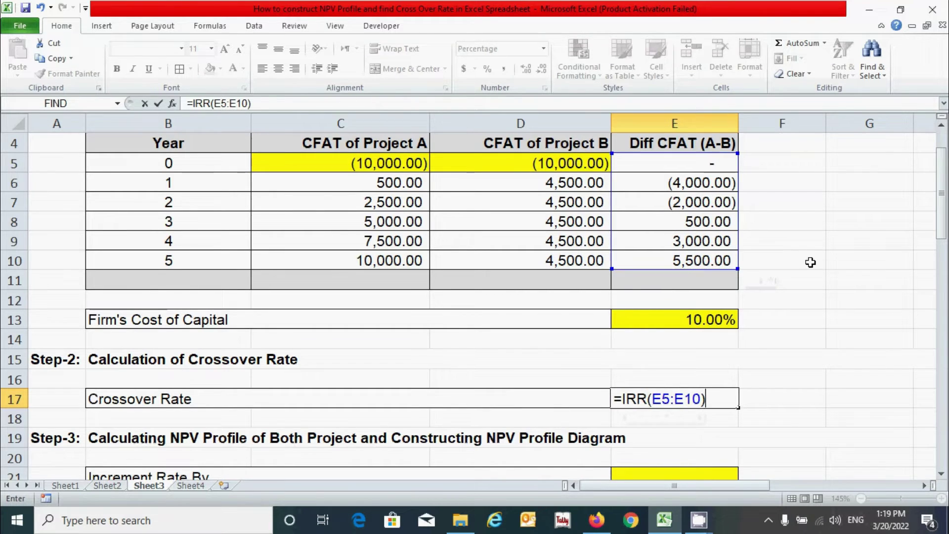
key(Return)
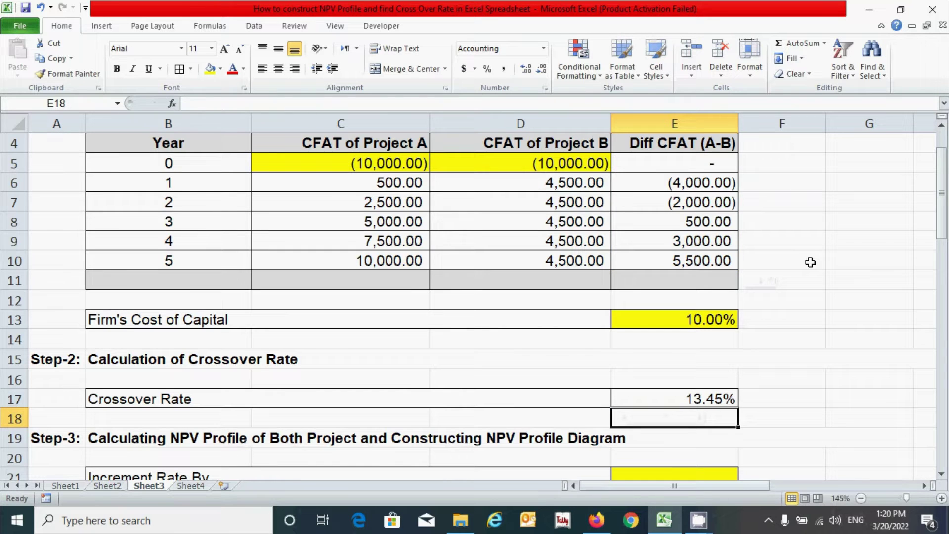
click(834, 354)
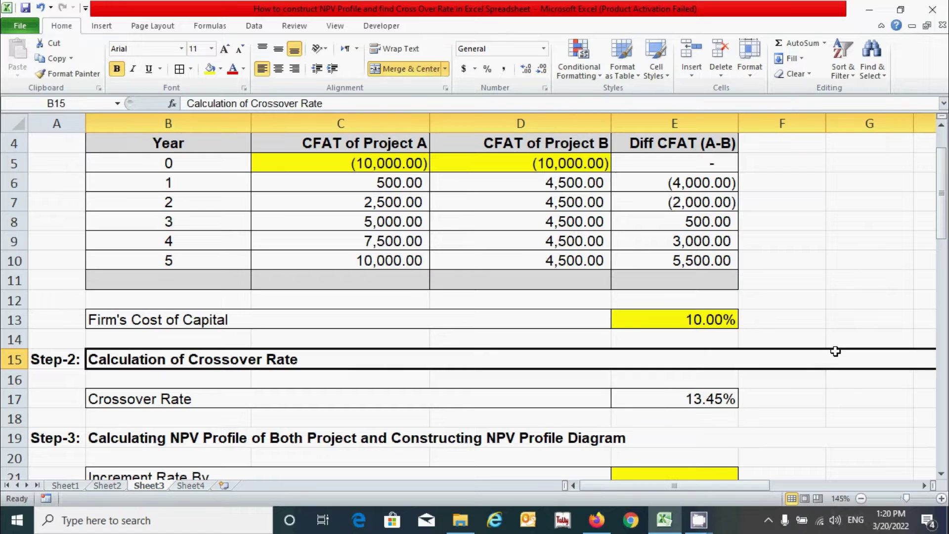
click(837, 397)
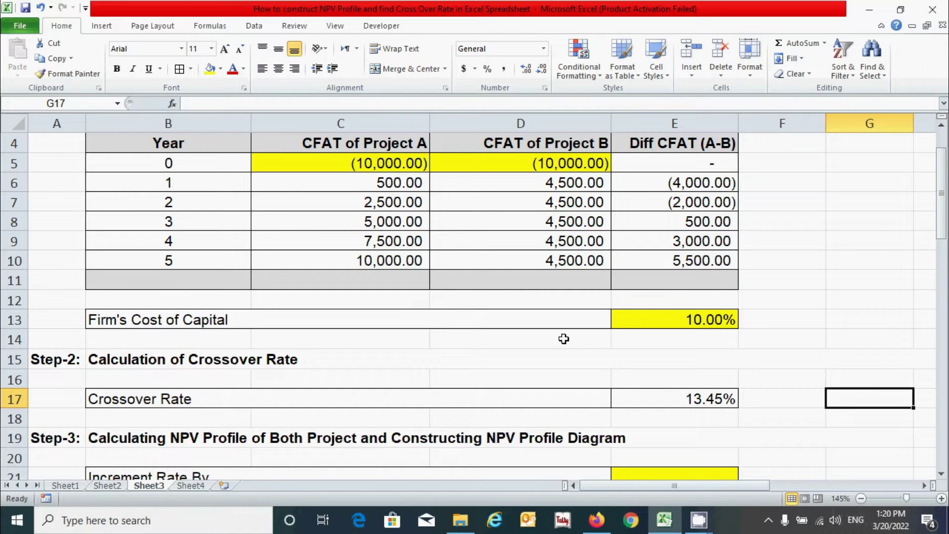
Step: Examine the Step-3 NPV profile table, including its discount rate and project columns and the orange row 33
scroll(564, 338, down, 2)
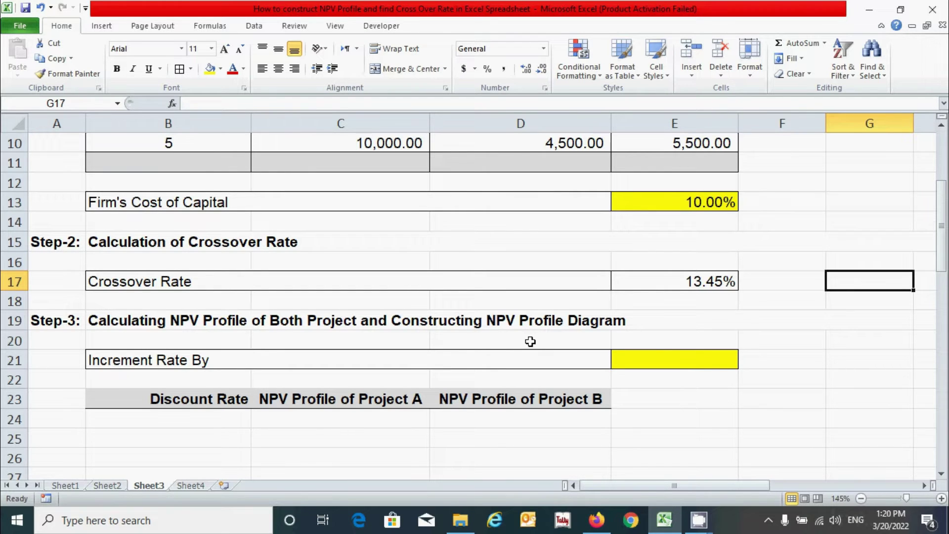
scroll(531, 339, down, 3)
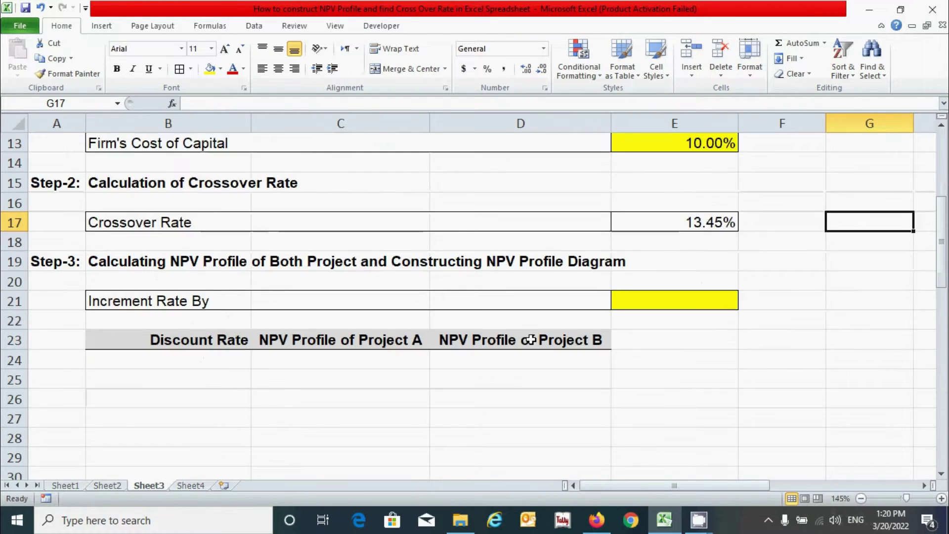
click(238, 271)
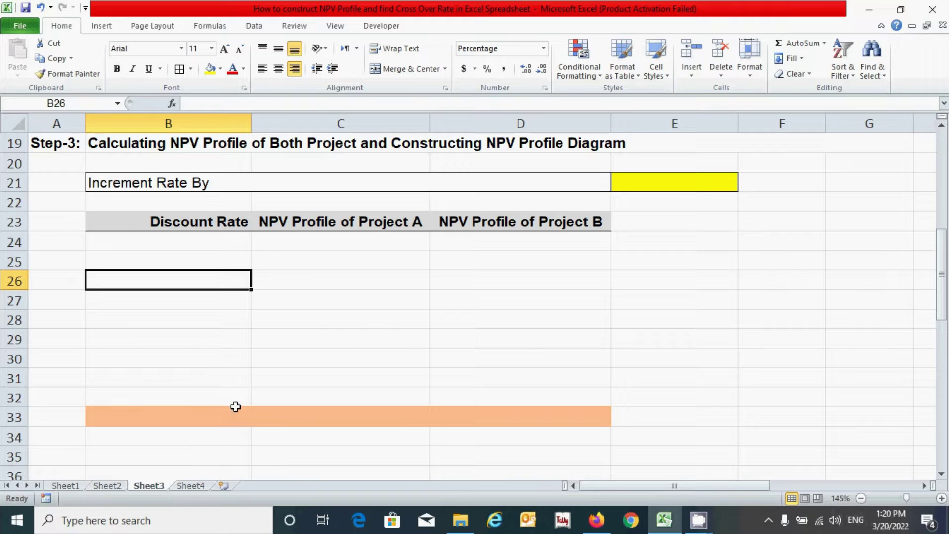
key(Up)
key(Up)
key(Right)
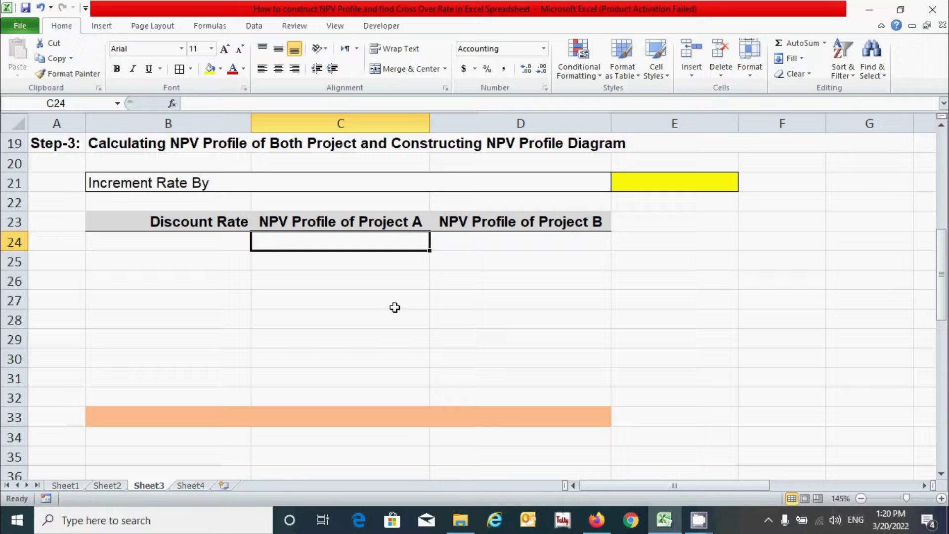
click(230, 415)
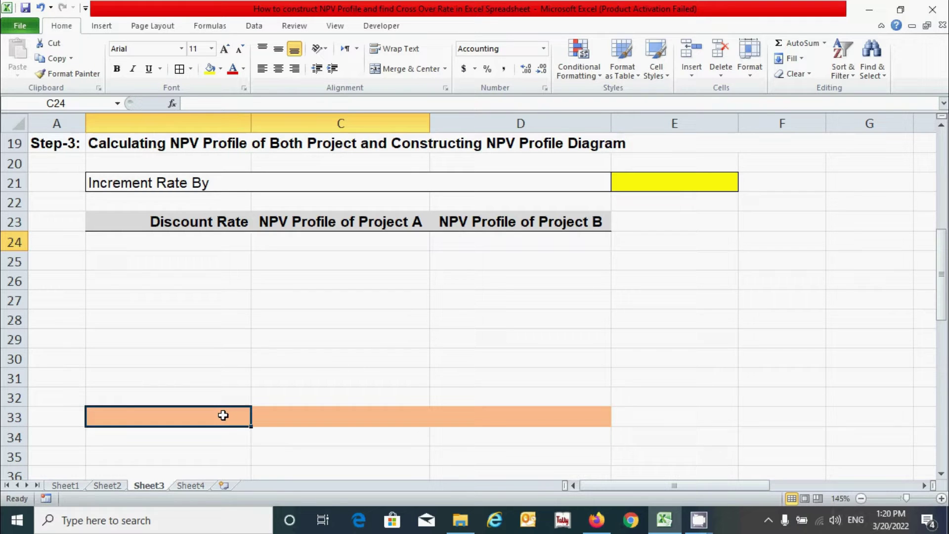
scroll(326, 351, down, 3)
scroll(291, 326, up, 1)
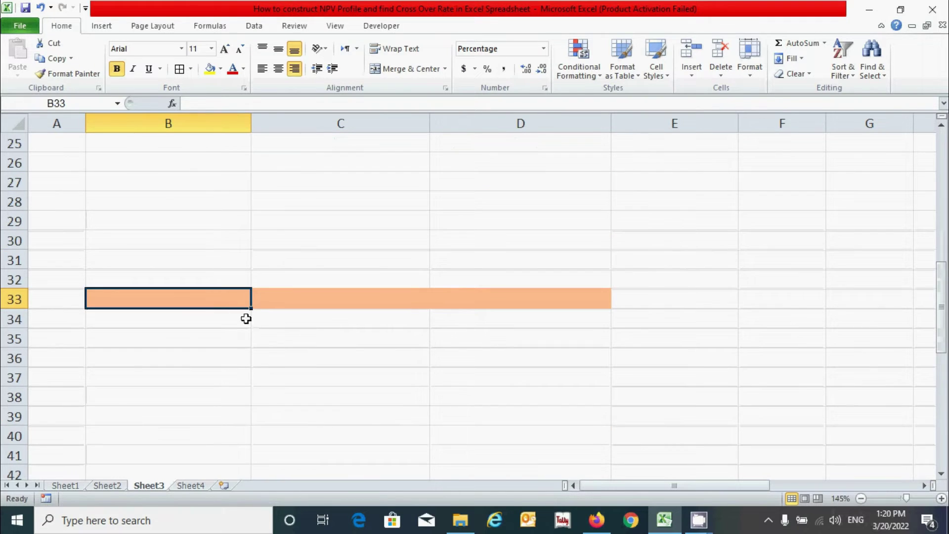
drag(226, 300, 534, 295)
scroll(433, 309, up, 2)
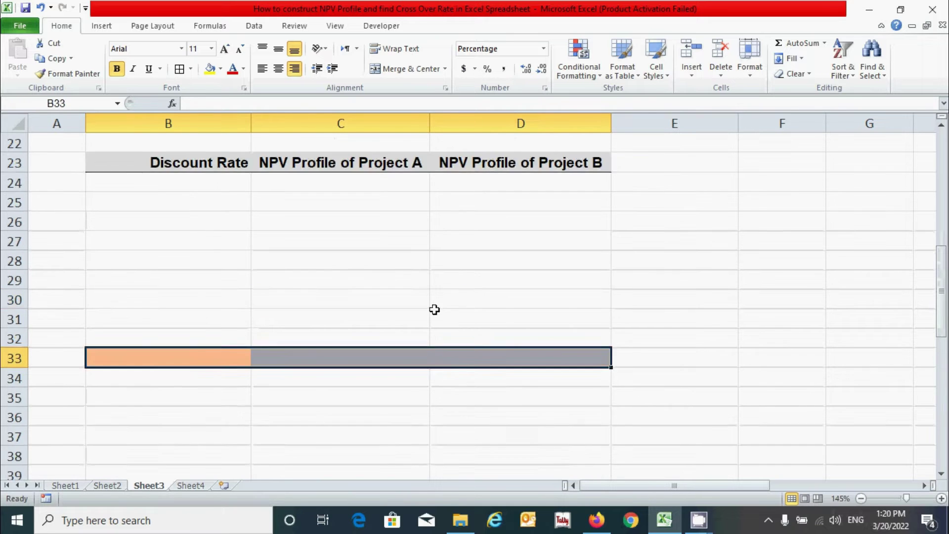
scroll(220, 248, down, 2)
scroll(219, 247, up, 2)
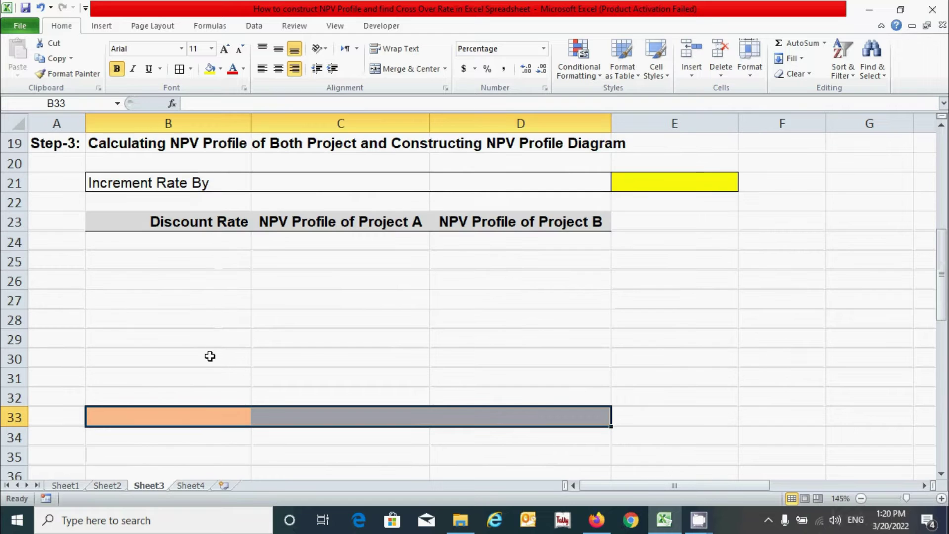
Step: Link the orange discount rate cell B33 to the crossover rate with the formula =E17
click(205, 420)
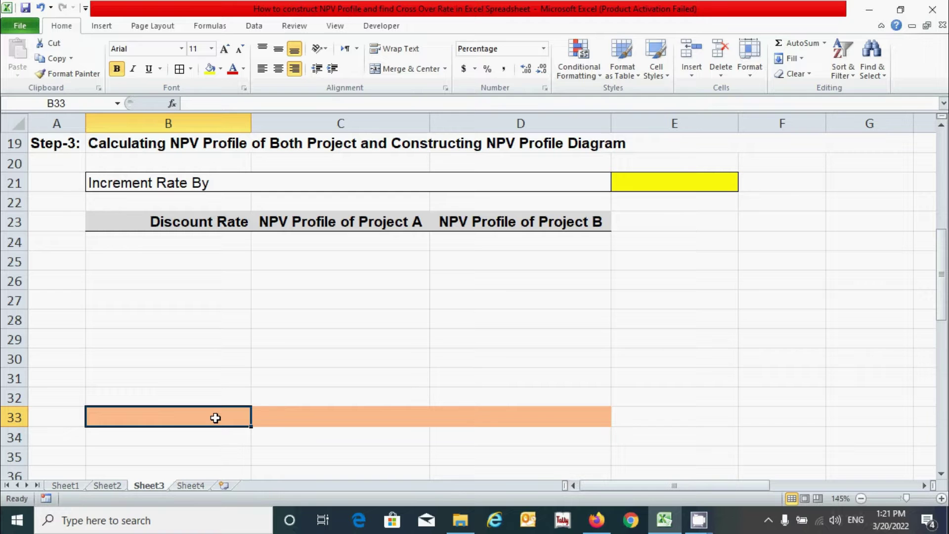
text(=)
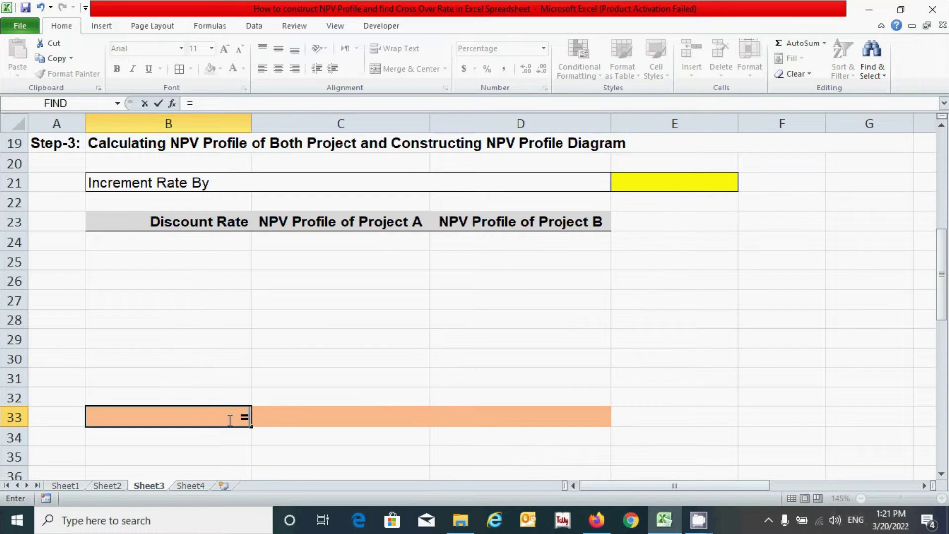
scroll(527, 366, up, 2)
click(659, 223)
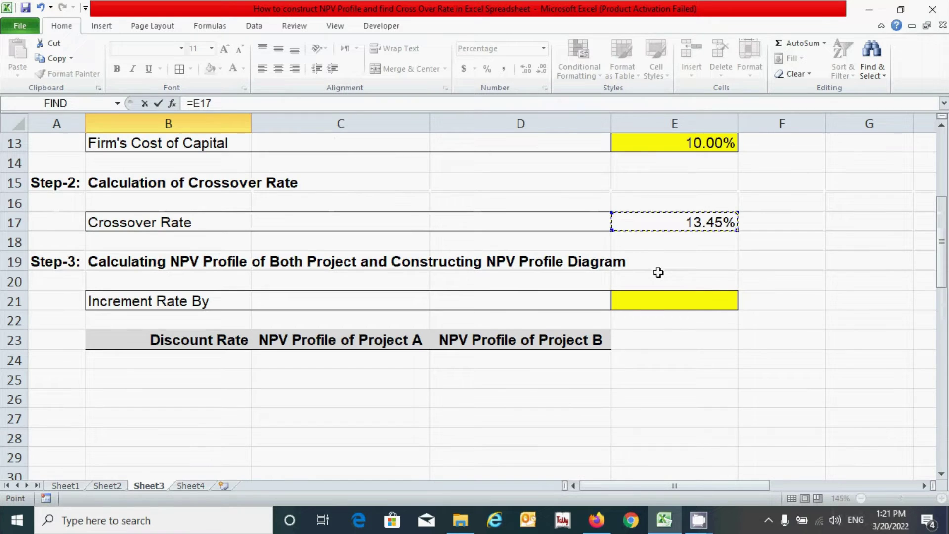
key(Return)
Step: Set the Increment Rate By value in E21 to 2.30%
scroll(441, 318, down, 1)
scroll(441, 318, up, 1)
drag(168, 417, 168, 261)
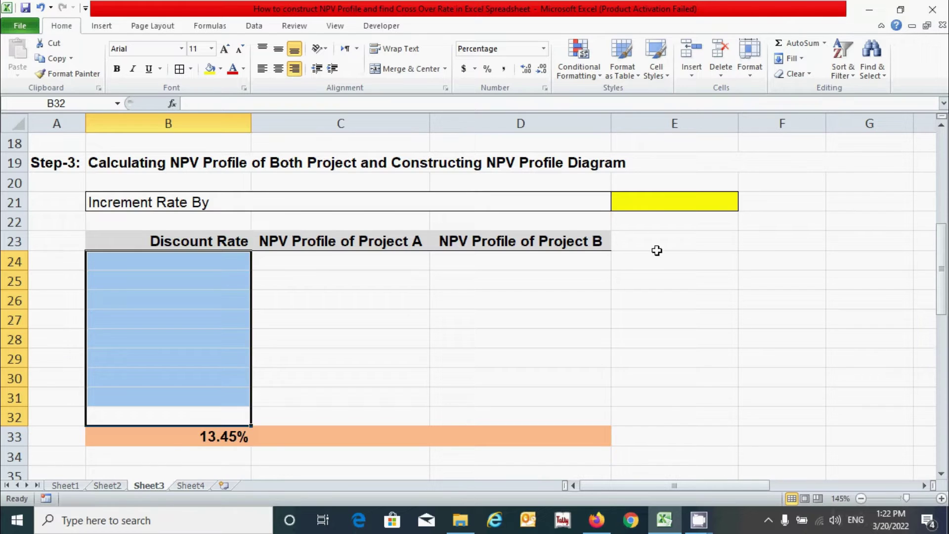
click(651, 210)
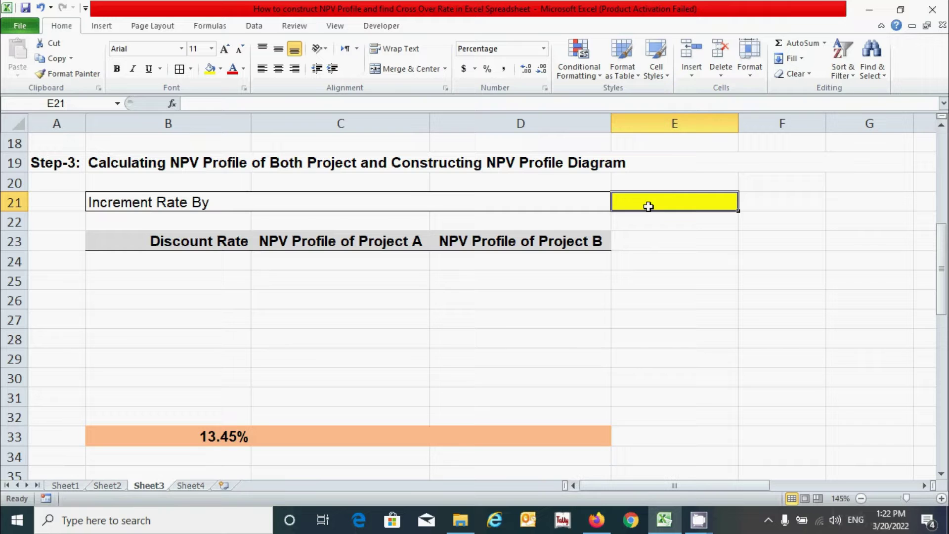
text(2.30)
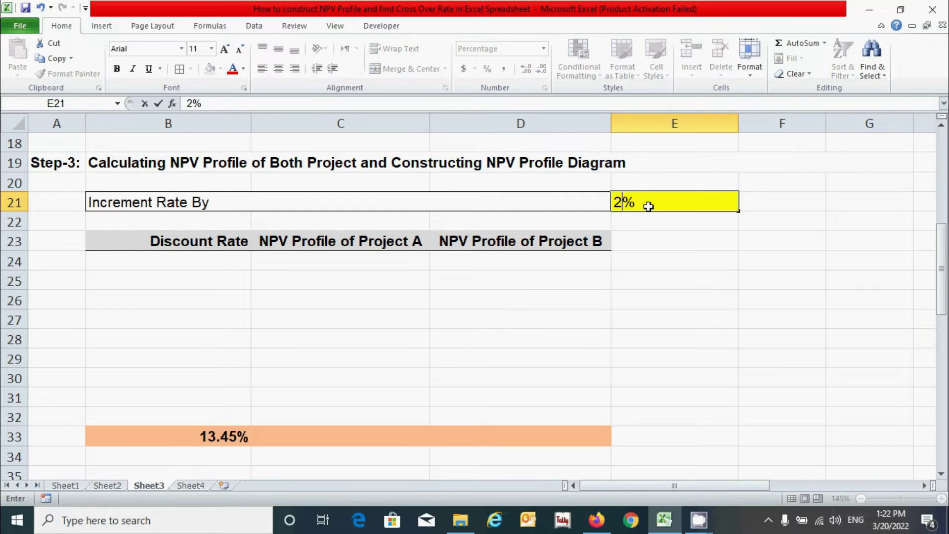
key(Return)
click(648, 207)
drag(225, 417, 238, 322)
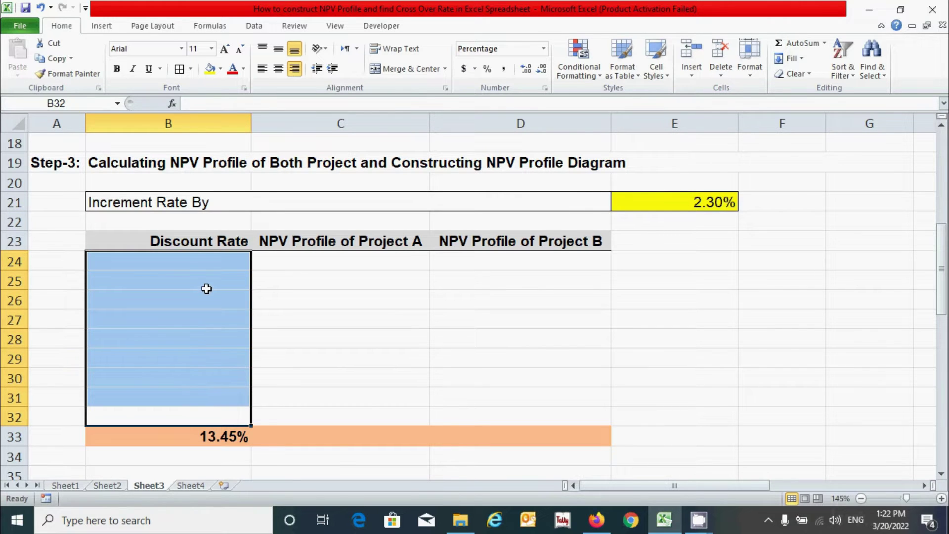
click(221, 436)
scroll(228, 420, down, 3)
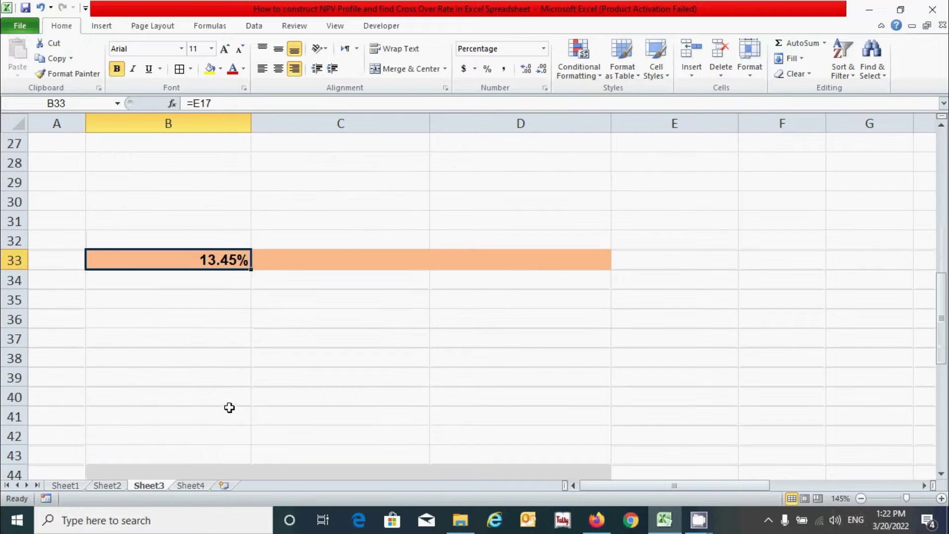
key(Return)
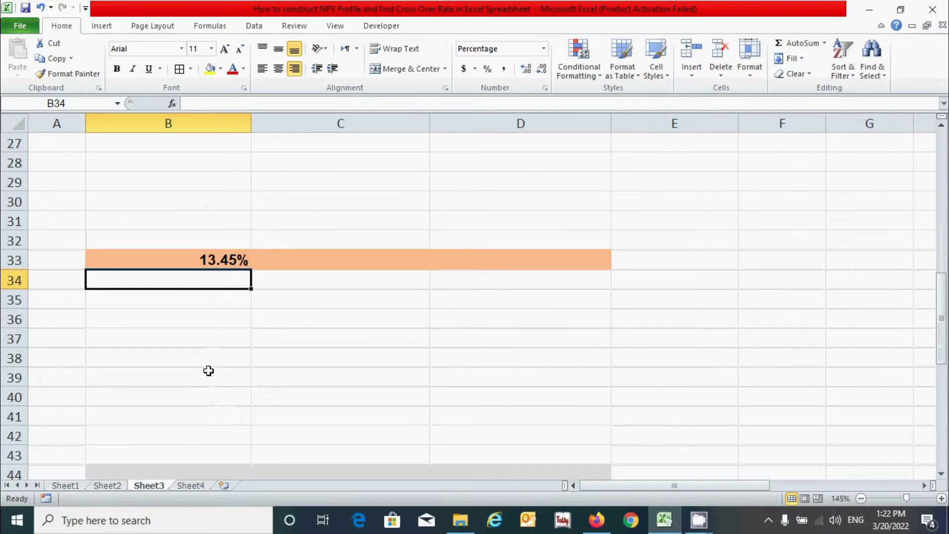
drag(212, 277, 212, 426)
scroll(212, 426, up, 3)
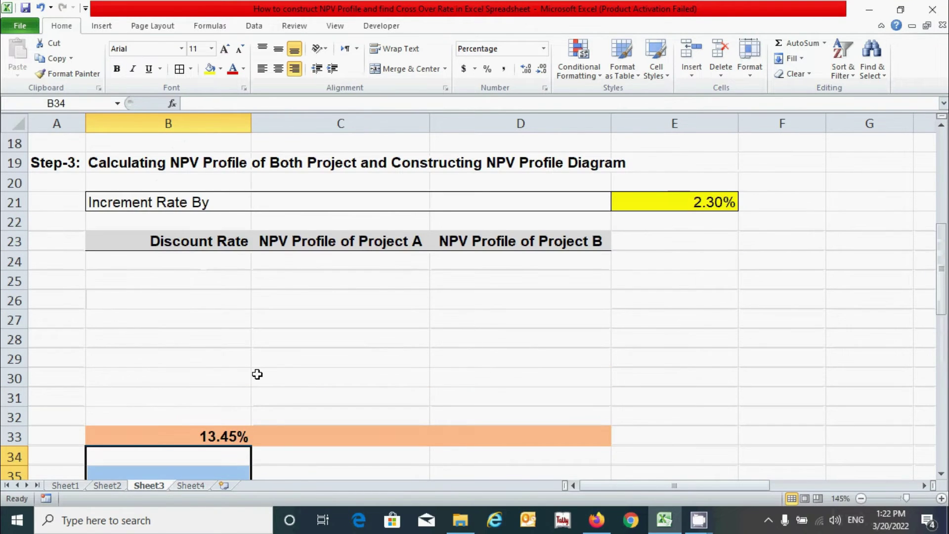
Step: Calculate the discount rate in B32 with =B33-$E$21 and fill the formula up to B24
click(224, 413)
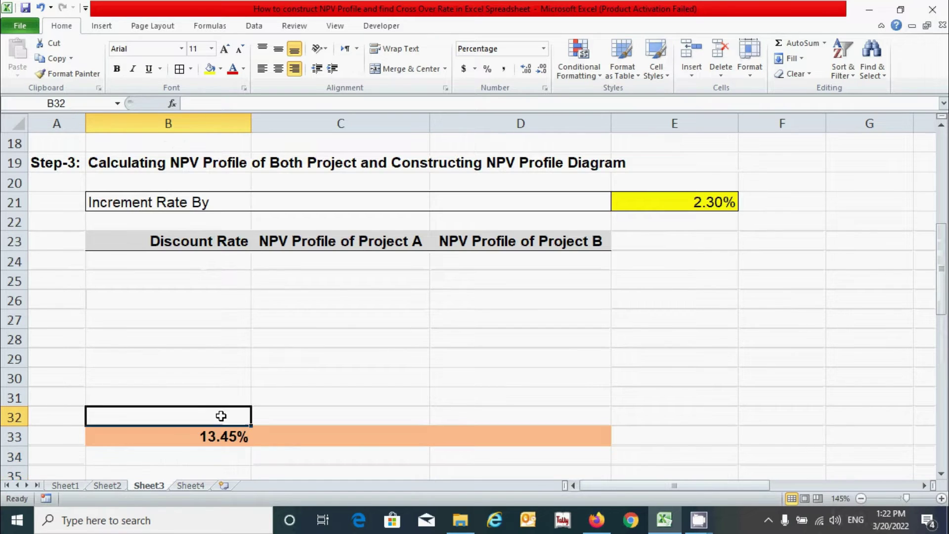
text(=)
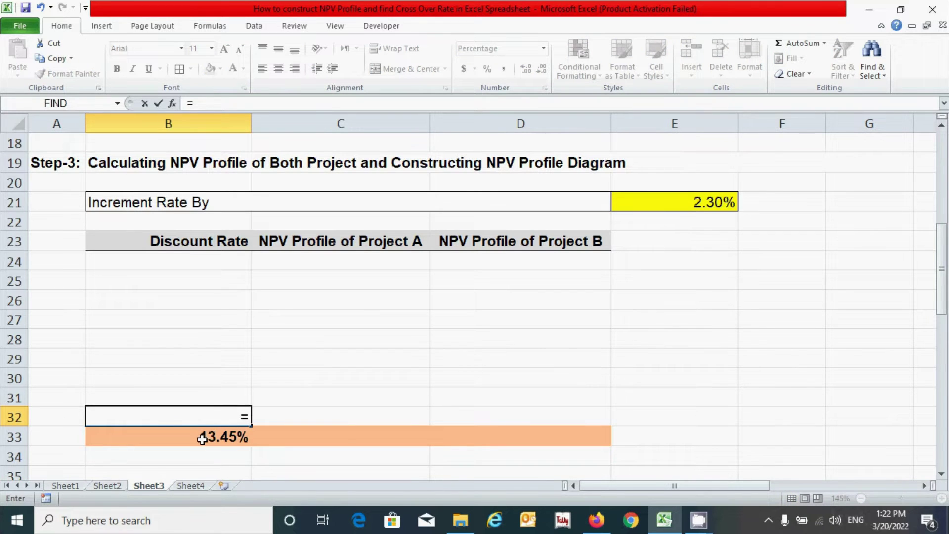
click(202, 437)
text(-)
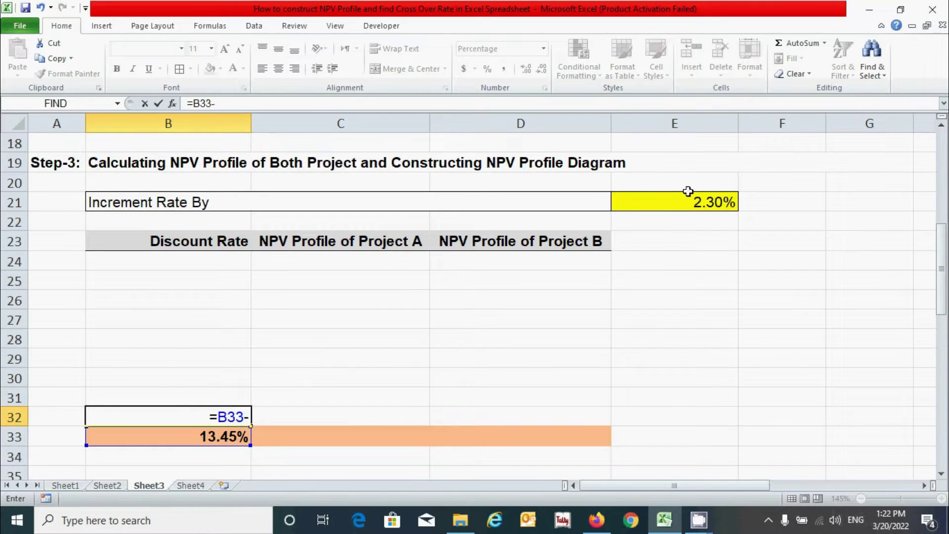
click(675, 204)
key(F4)
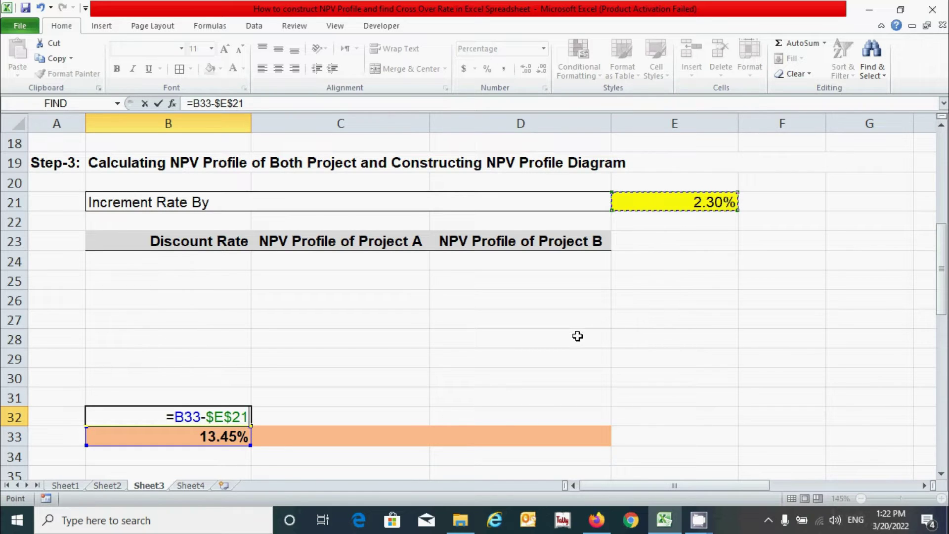
key(Return)
click(243, 416)
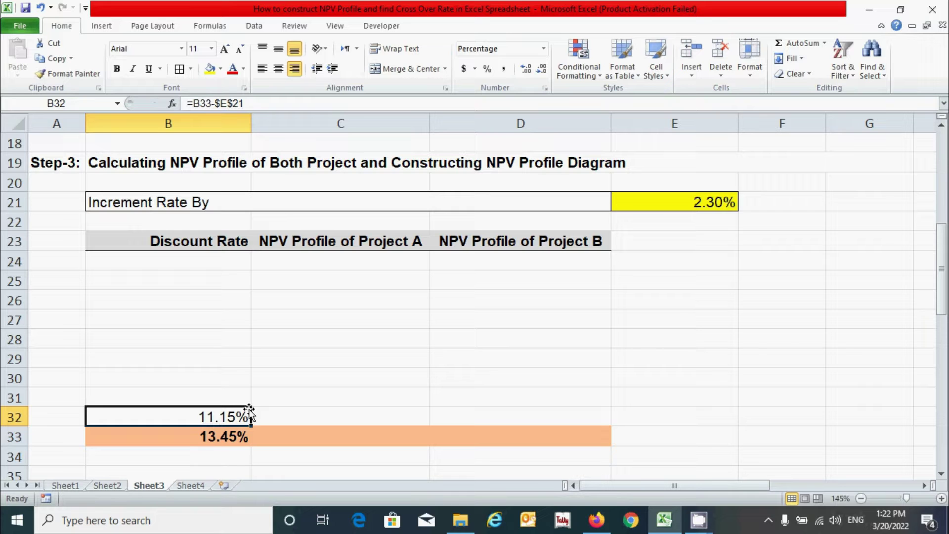
drag(249, 425, 244, 258)
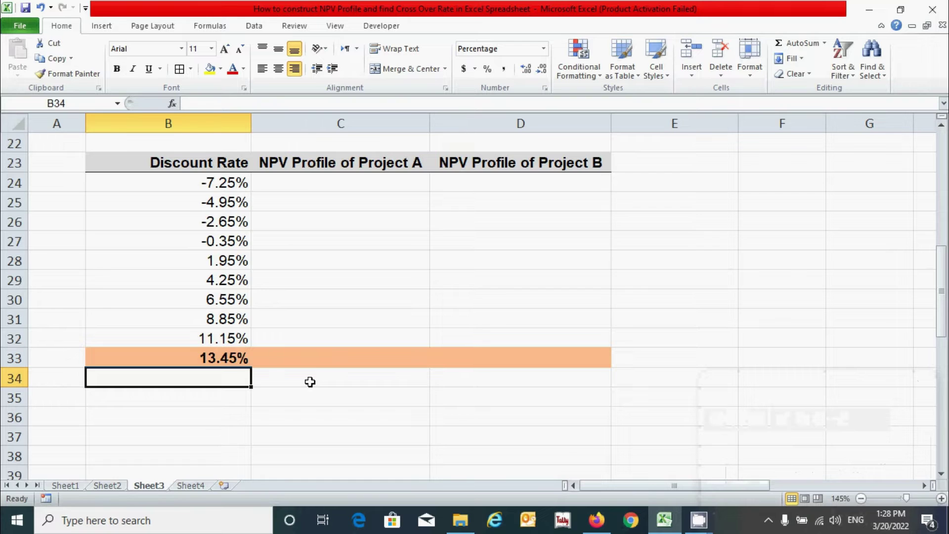
Step: Calculate the discount rate in B34 with =B33+$E$21, adding the fixed increment to the crossover rate
click(234, 360)
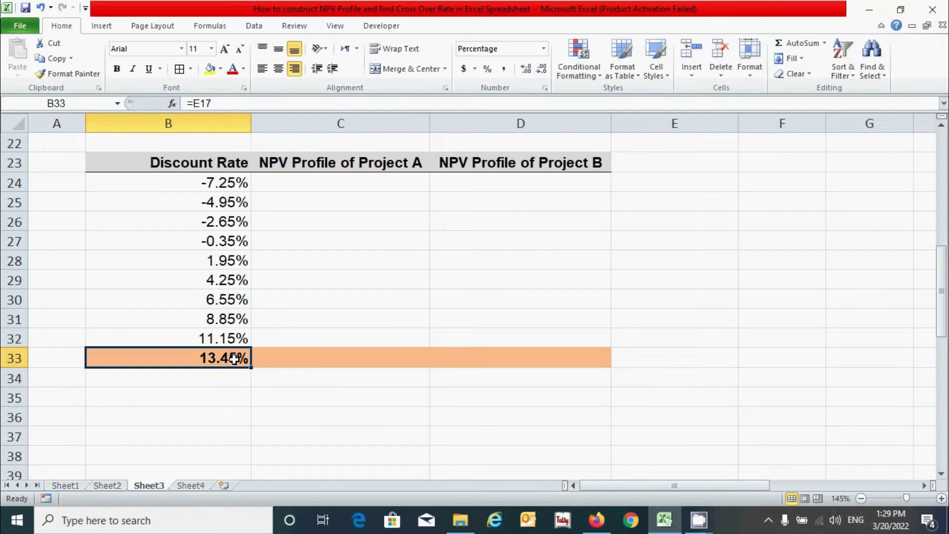
click(229, 372)
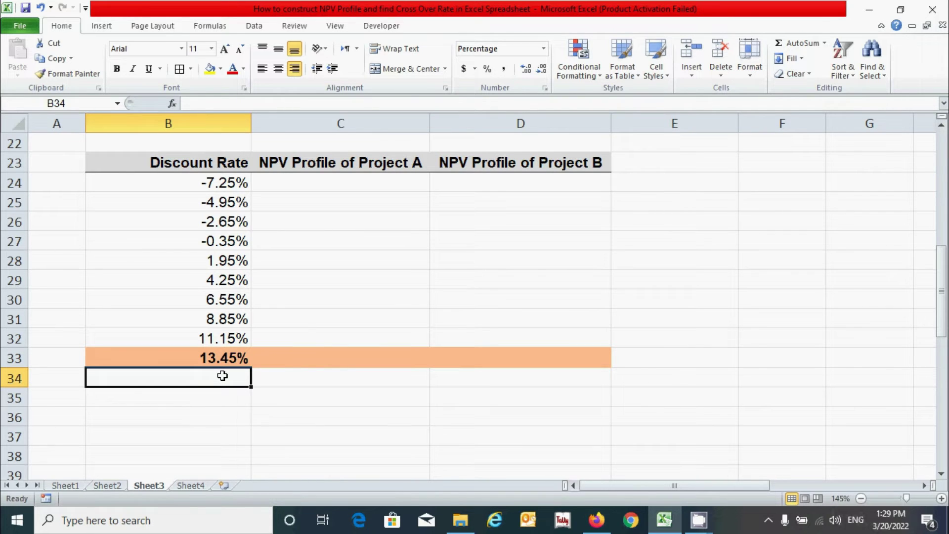
scroll(222, 376, up, 1)
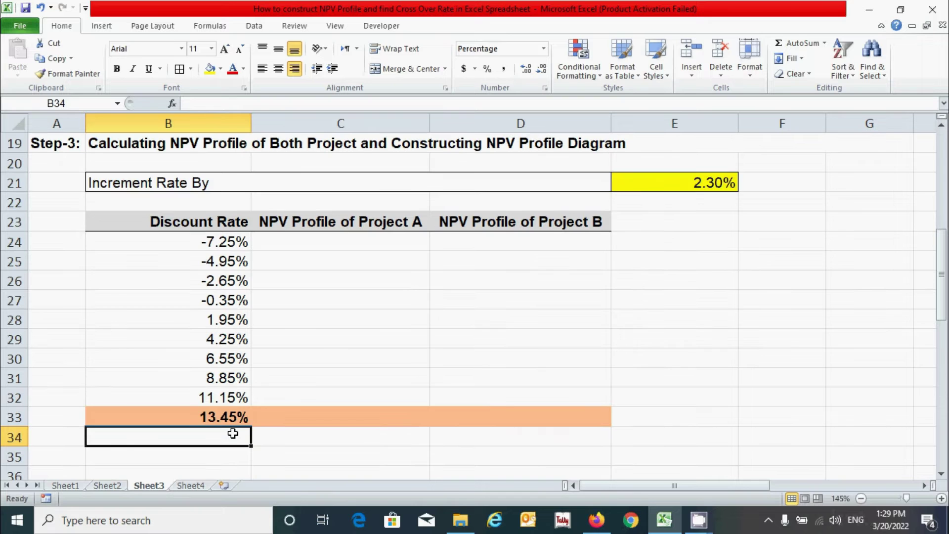
text(=)
click(228, 417)
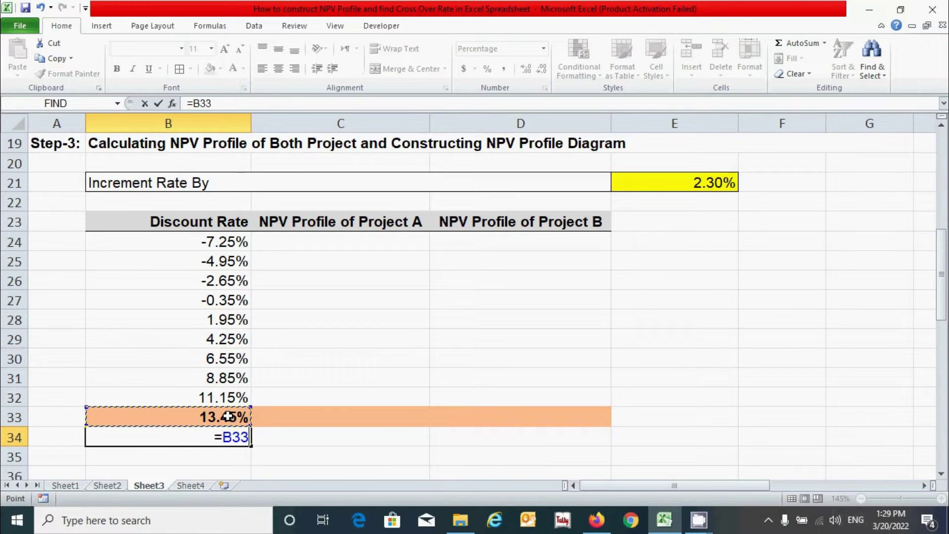
text(+)
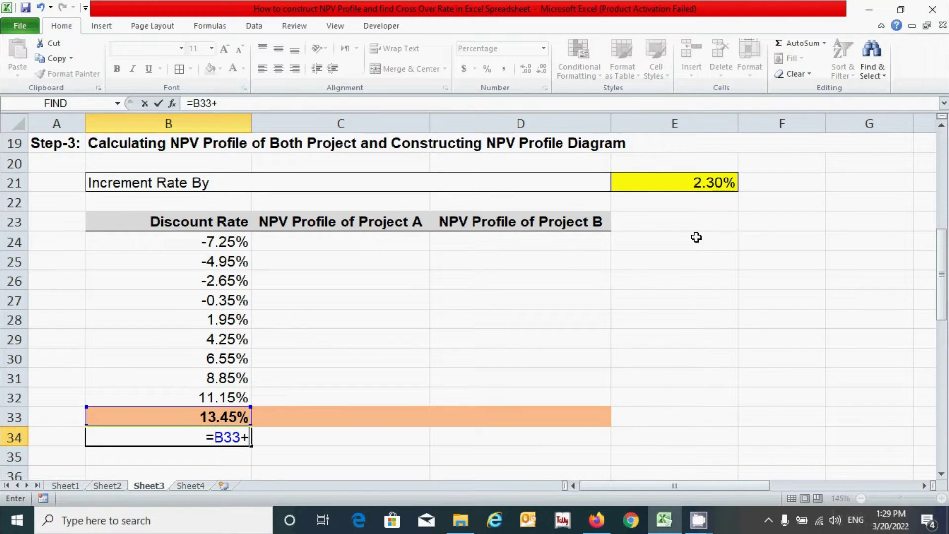
click(685, 184)
key(F4)
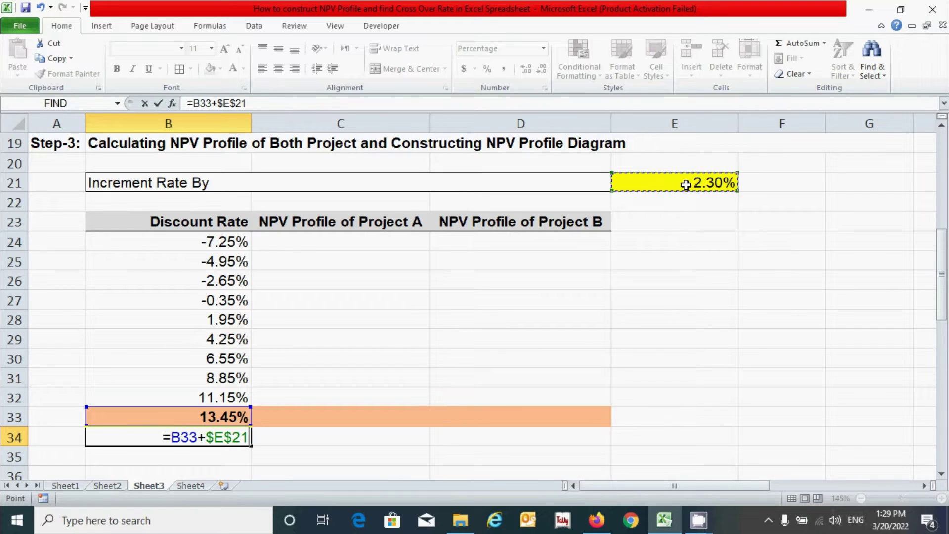
key(Return)
Step: Fill the increasing discount rate formula from B34 down to B43
scroll(413, 292, down, 2)
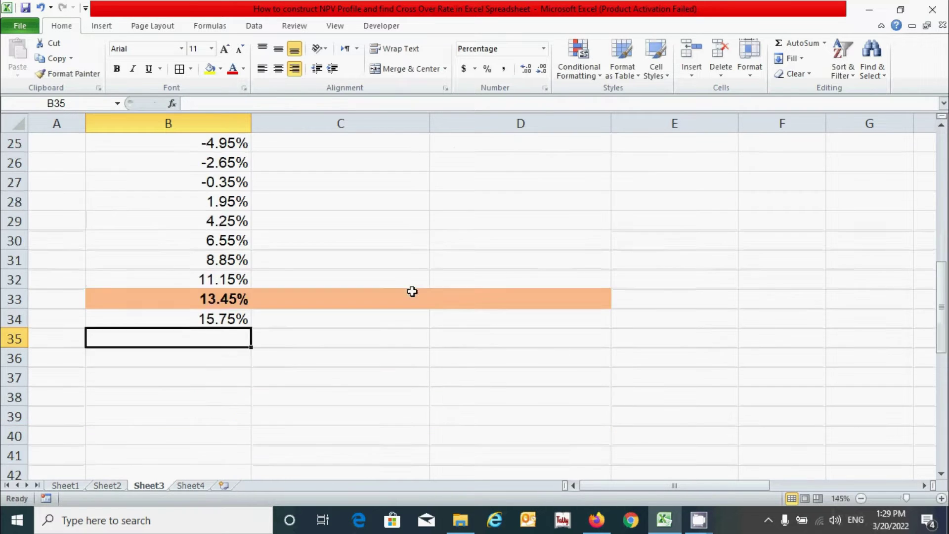
scroll(413, 291, down, 1)
click(240, 264)
drag(249, 270, 240, 441)
click(343, 352)
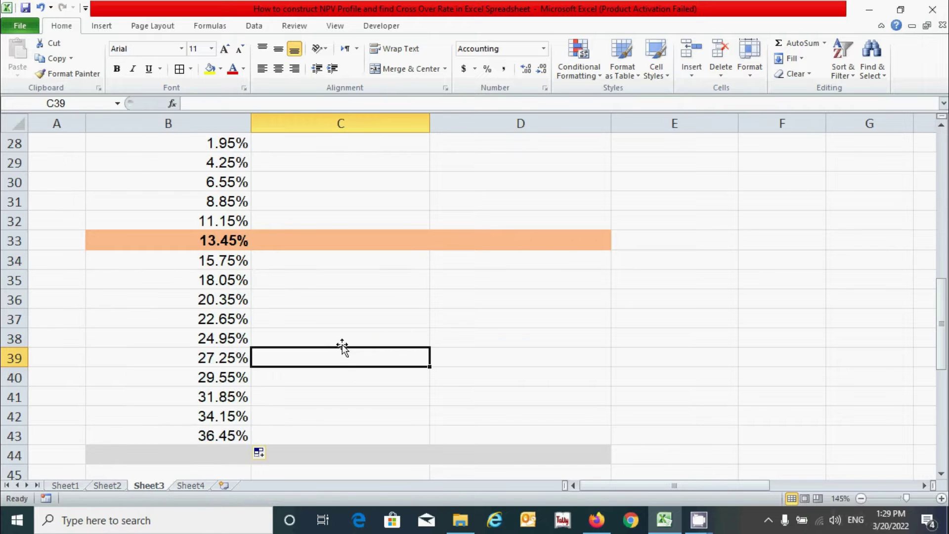
Step: Start Project A's NPV formula in C24 as =NPV(B24,C6:C10)+C5, using the discount rate and the project's cash flows
scroll(343, 349, up, 3)
click(351, 244)
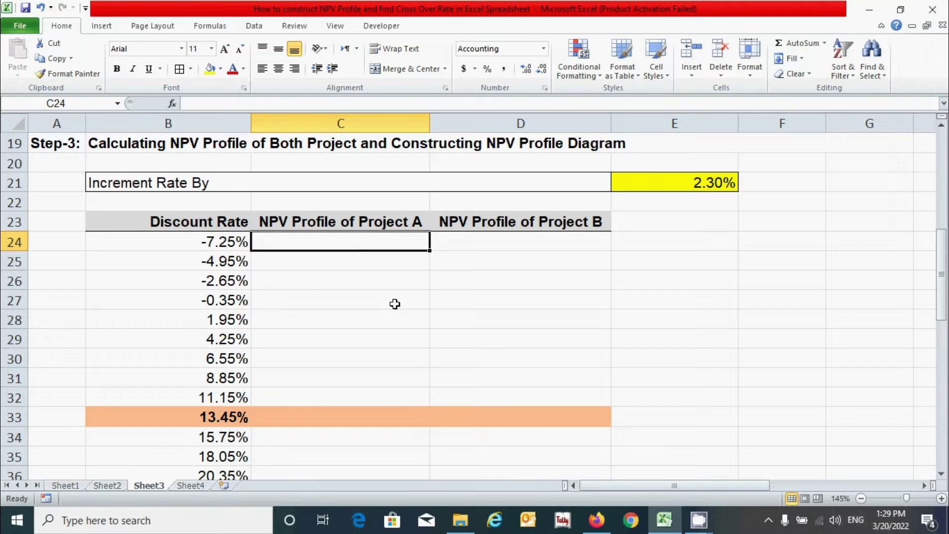
scroll(395, 304, up, 1)
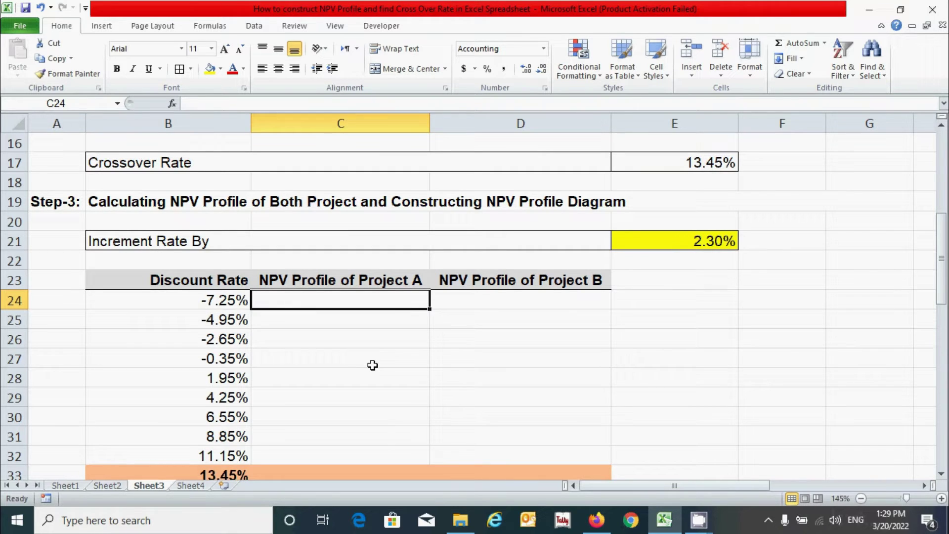
text(=npv)
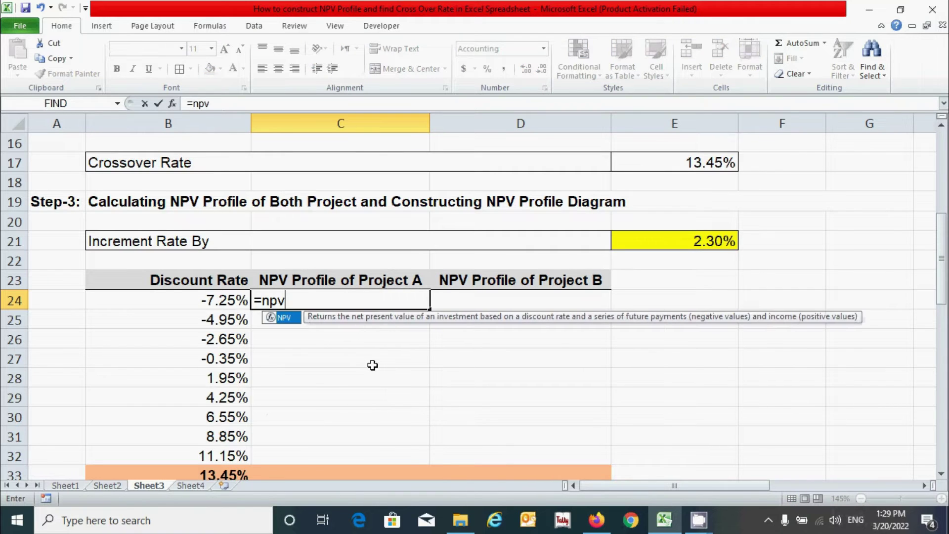
key(Tab)
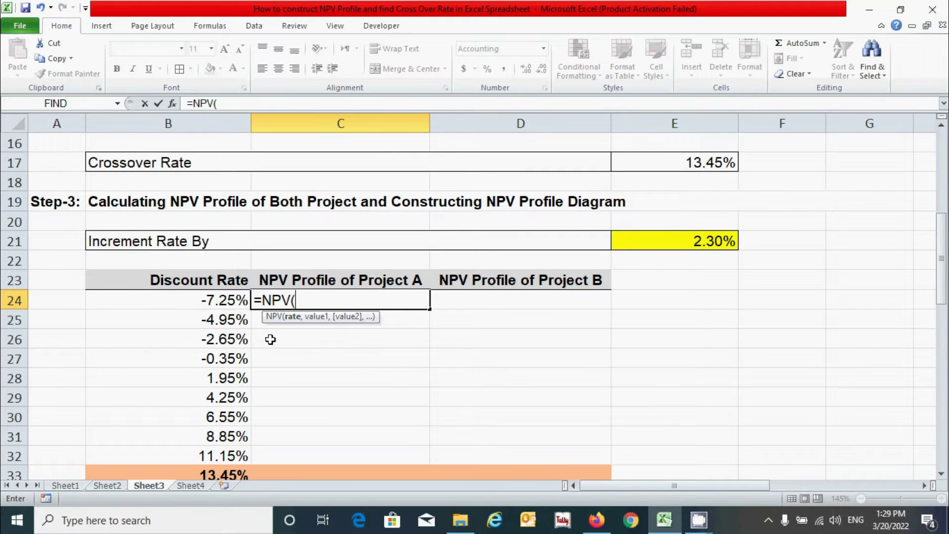
click(207, 304)
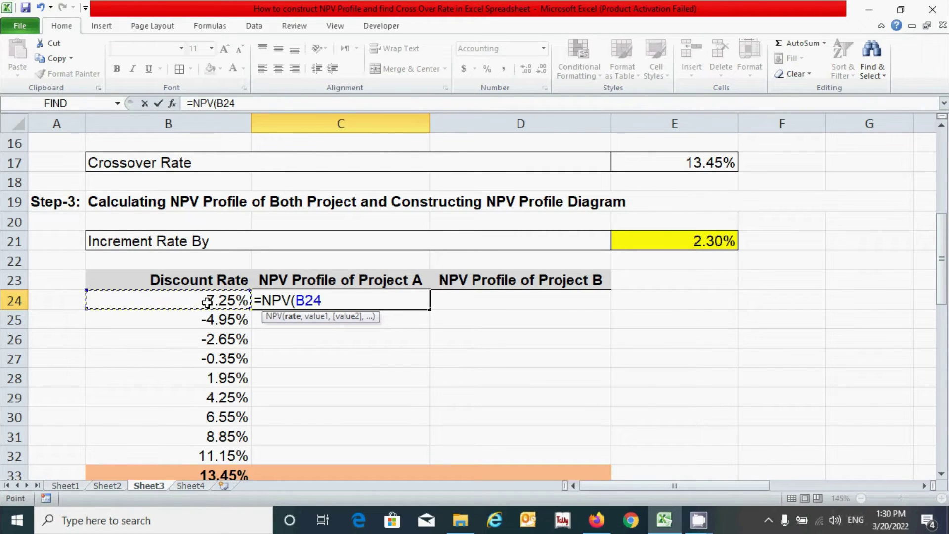
text(,)
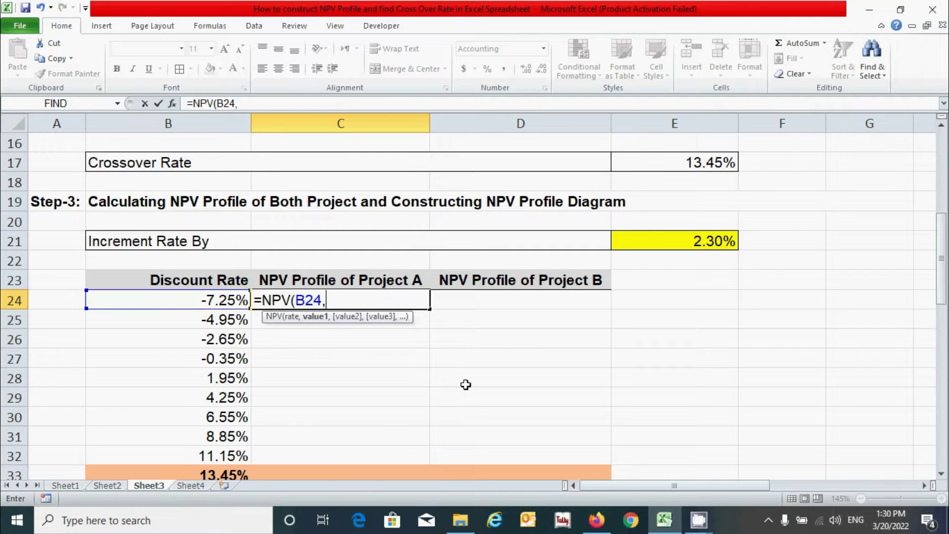
scroll(358, 350, up, 5)
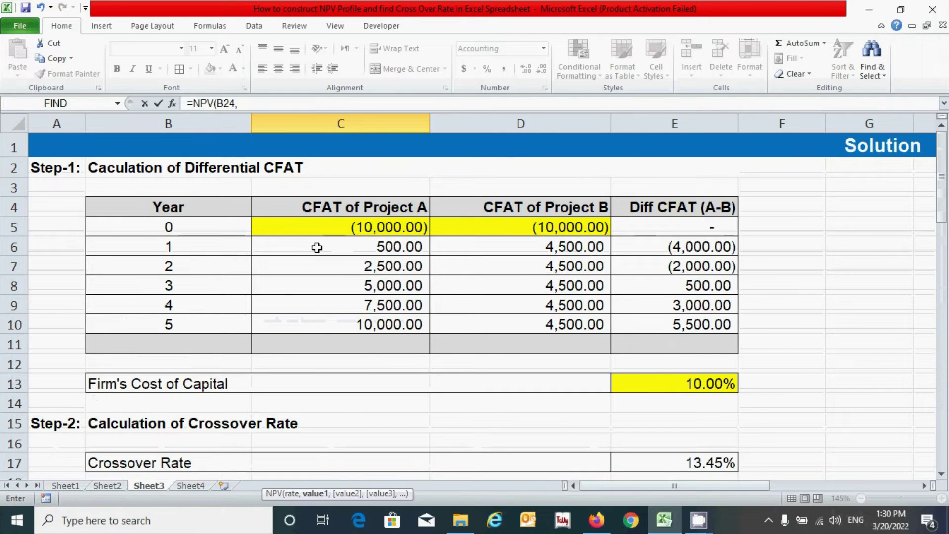
drag(334, 248, 327, 328)
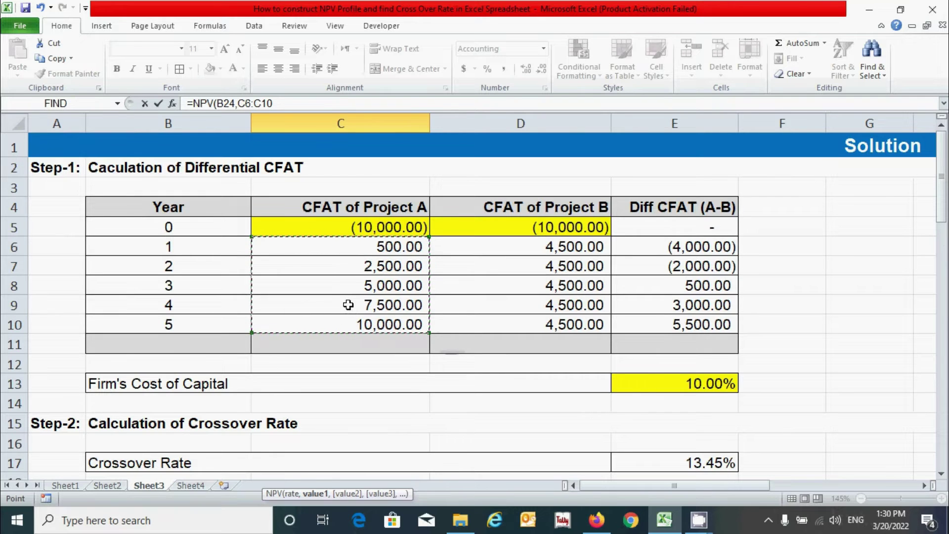
text()+)
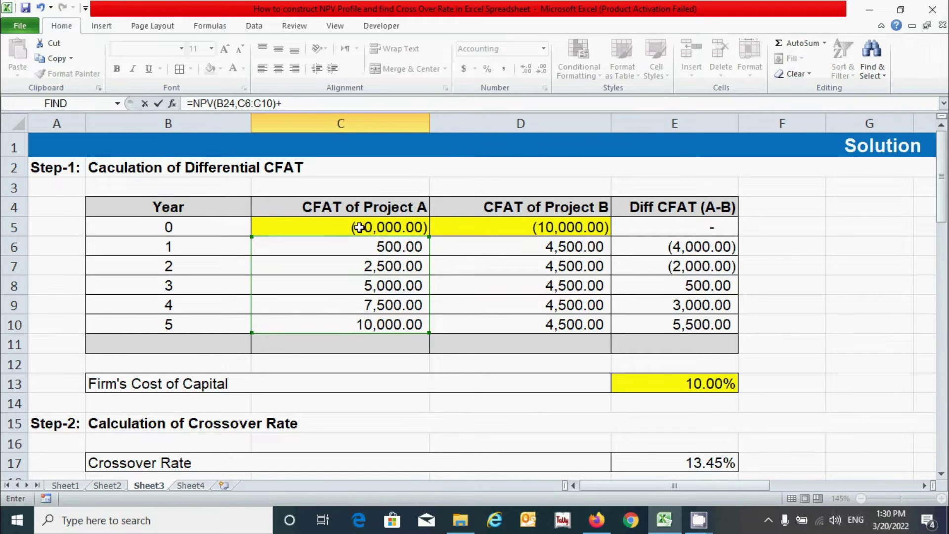
click(359, 227)
scroll(413, 329, down, 4)
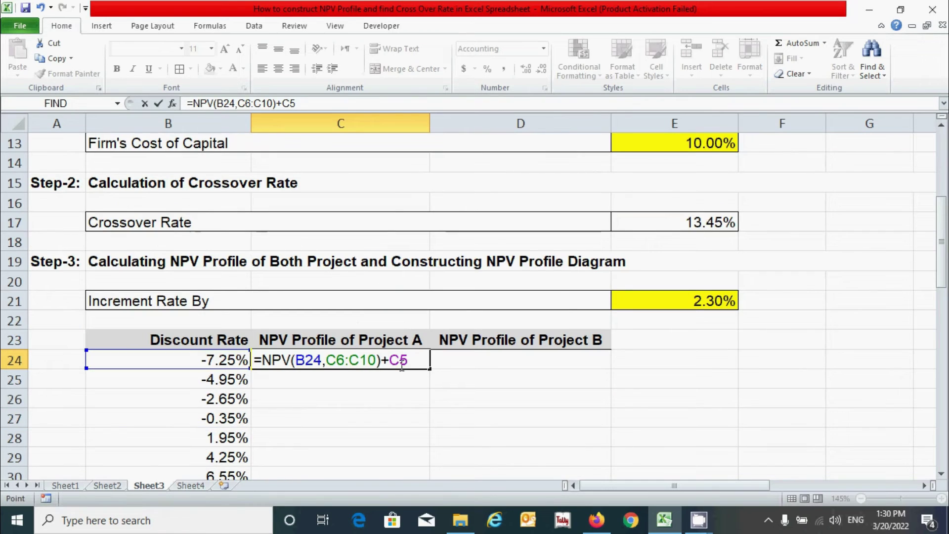
Step: Convert the C24 formula to mixed references as =NPV($B24,C$6:C$10)+C$5 and enter it
click(300, 363)
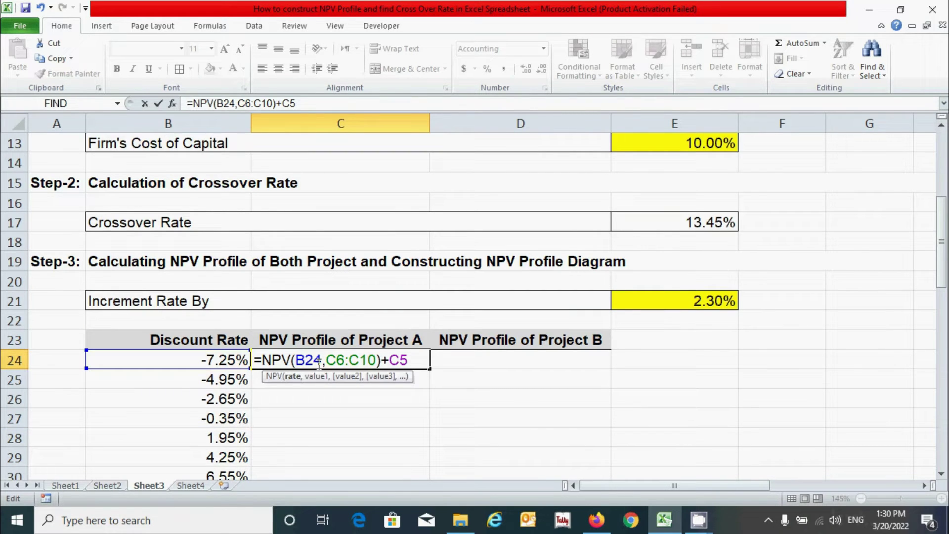
text($)
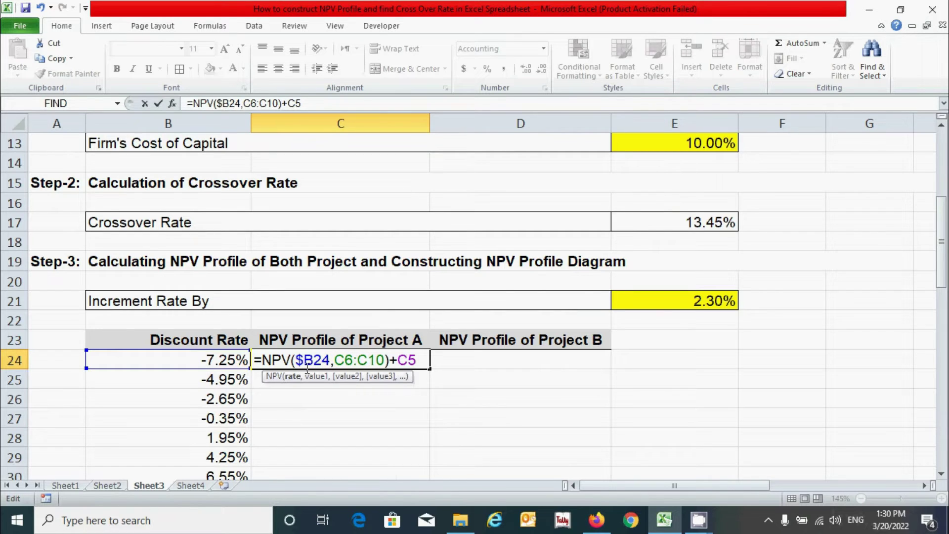
click(351, 360)
text($)
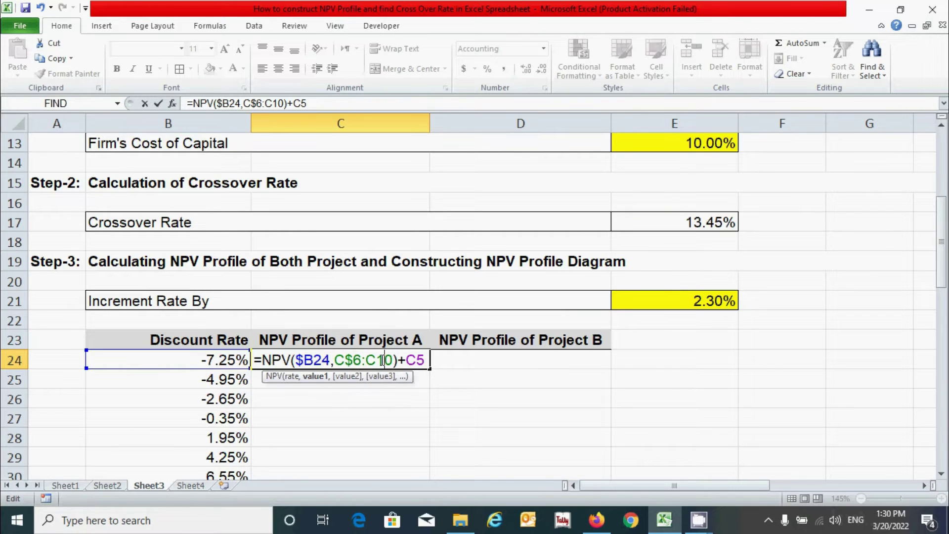
click(382, 360)
text($)
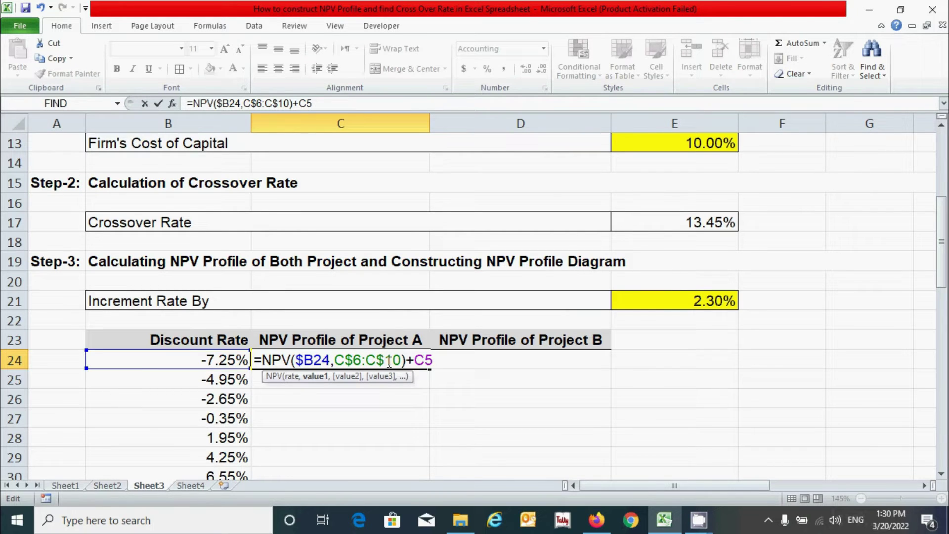
click(426, 363)
text($)
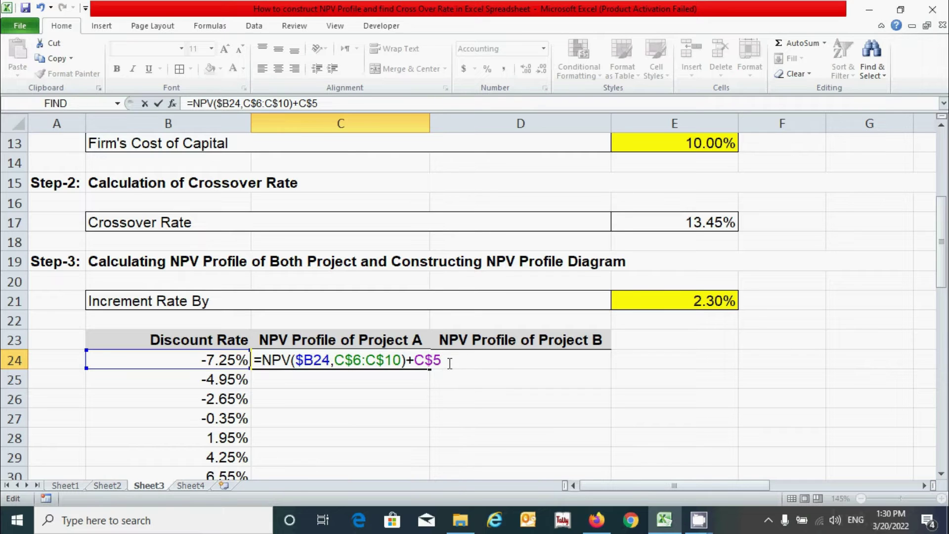
key(Return)
key(Up)
Step: Fill the NPV formula from C24 across to D24, and both columns down to row 43
drag(431, 371, 573, 375)
scroll(538, 364, down, 2)
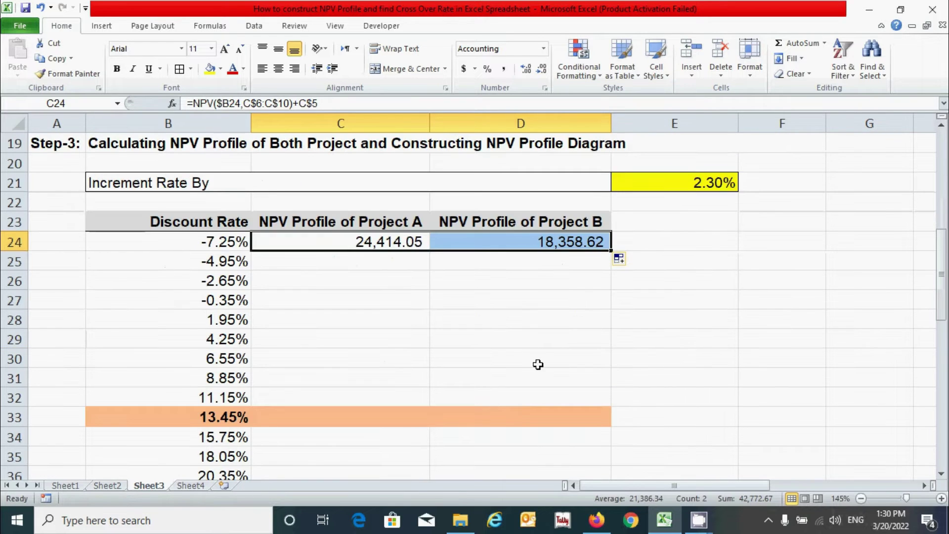
scroll(539, 364, down, 1)
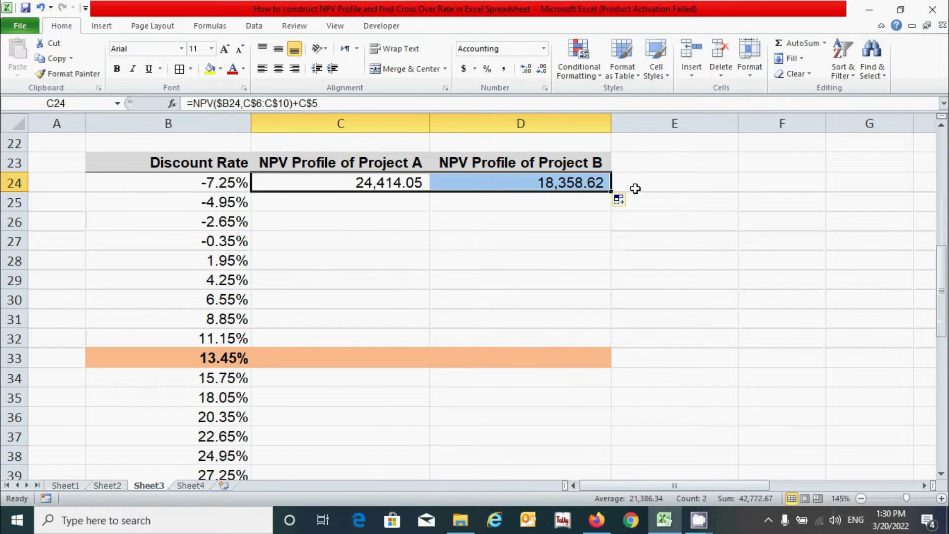
drag(613, 191, 620, 487)
drag(614, 449, 615, 450)
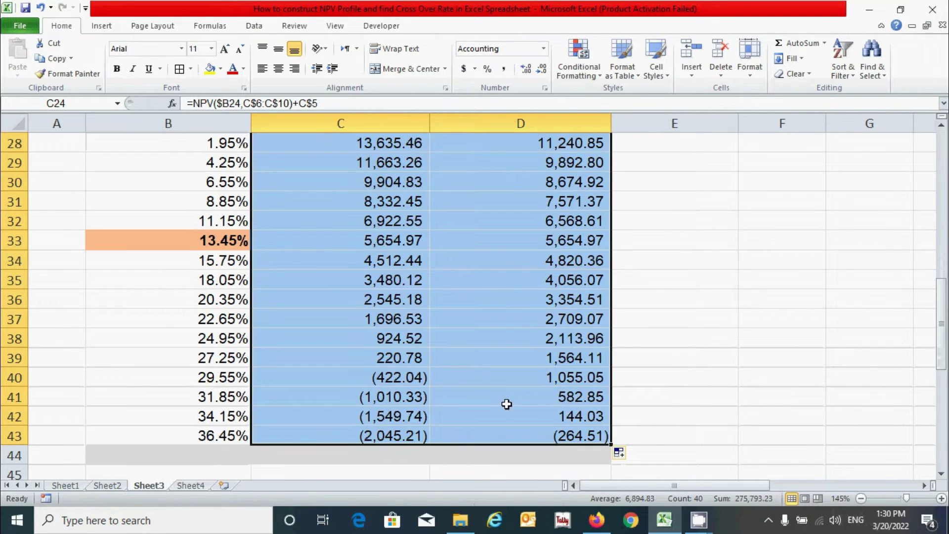
Step: Copy the crossover rate formatting from B33 to C33:D33 and apply the comma number style to those two cells
scroll(458, 403, up, 1)
click(343, 341)
click(225, 306)
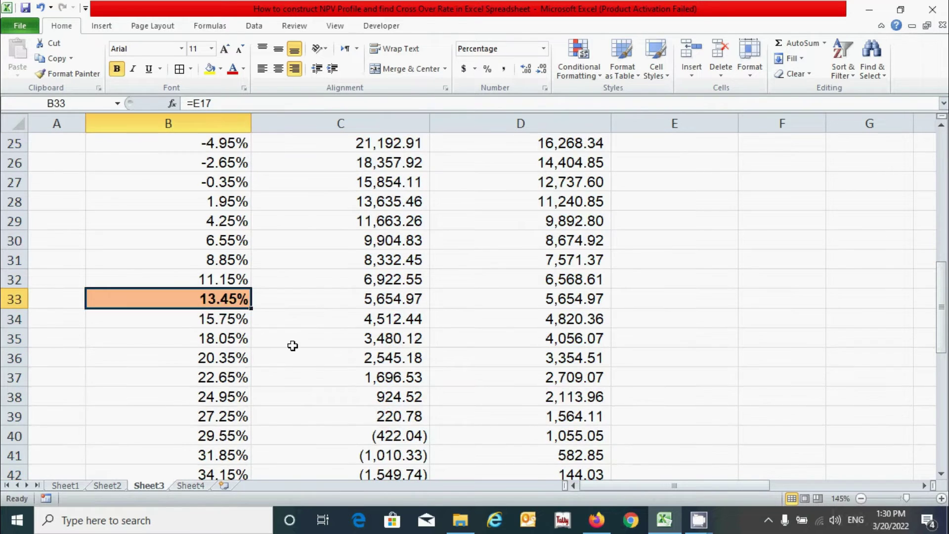
scroll(307, 366, up, 2)
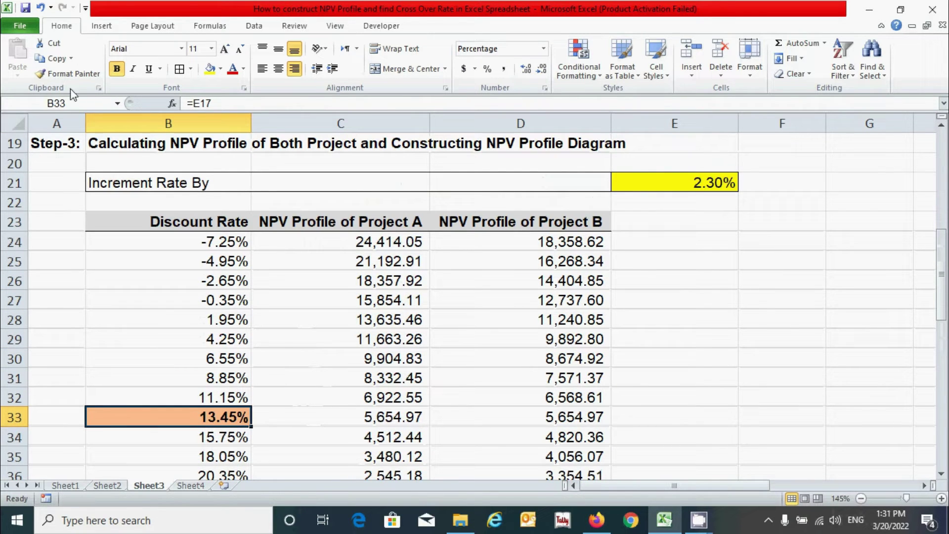
click(72, 74)
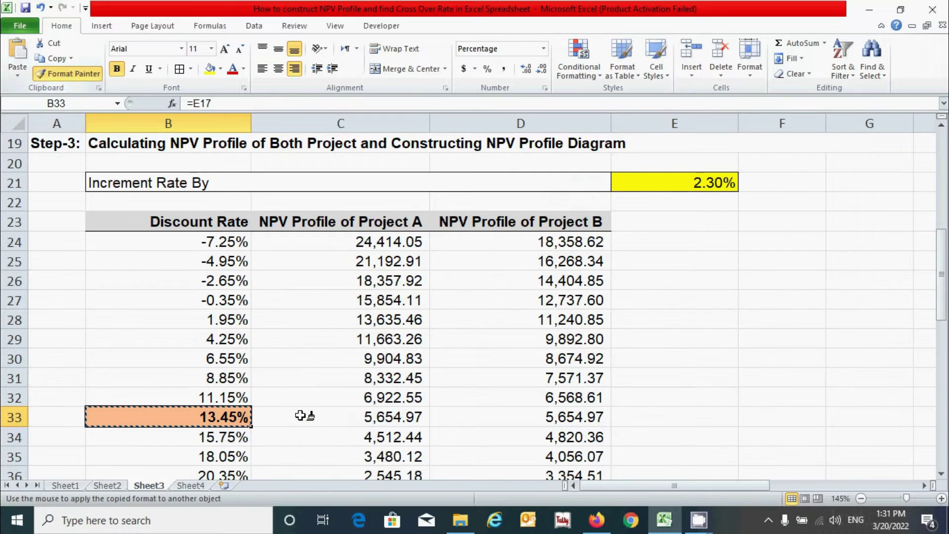
drag(309, 417, 546, 424)
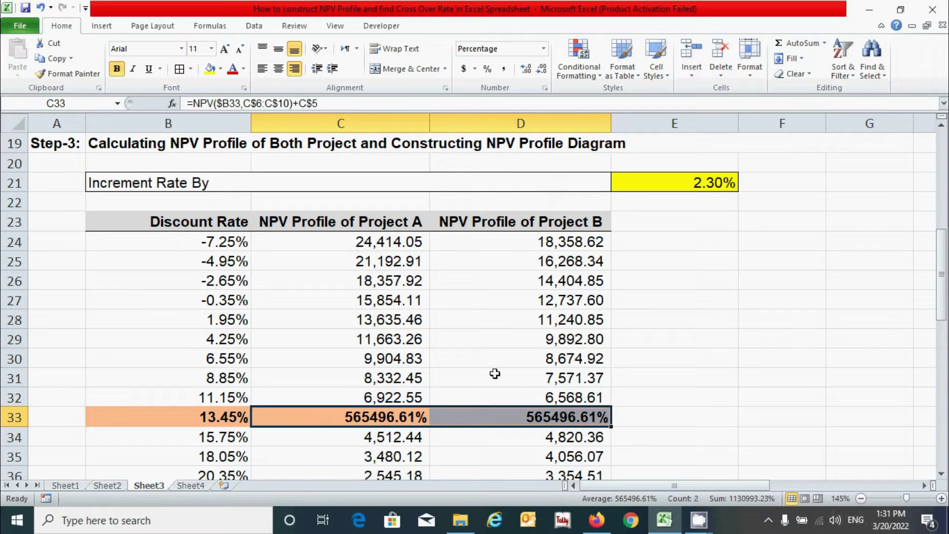
click(503, 69)
click(464, 333)
Step: Insert a scatter chart with smooth lines from the discount rate and NPV table in B23:D43
scroll(464, 329, down, 2)
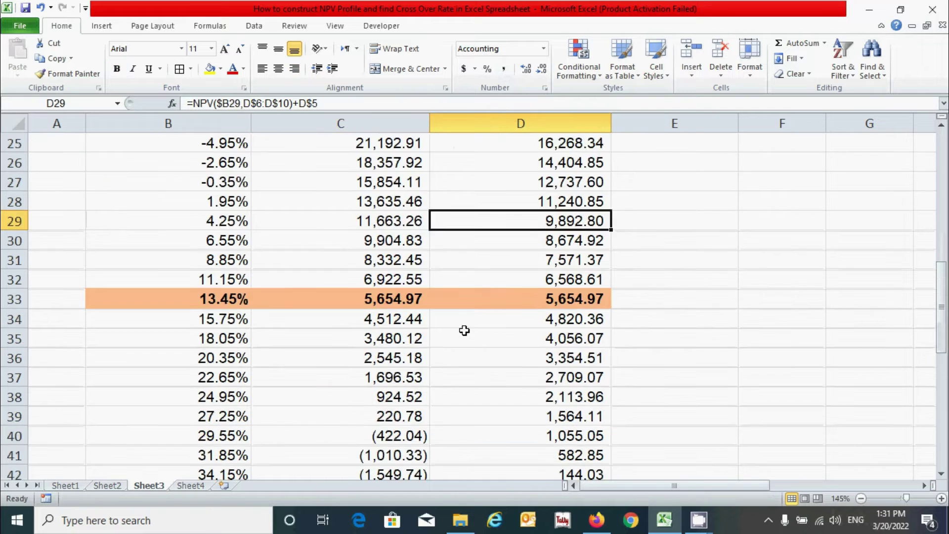
scroll(430, 330, up, 2)
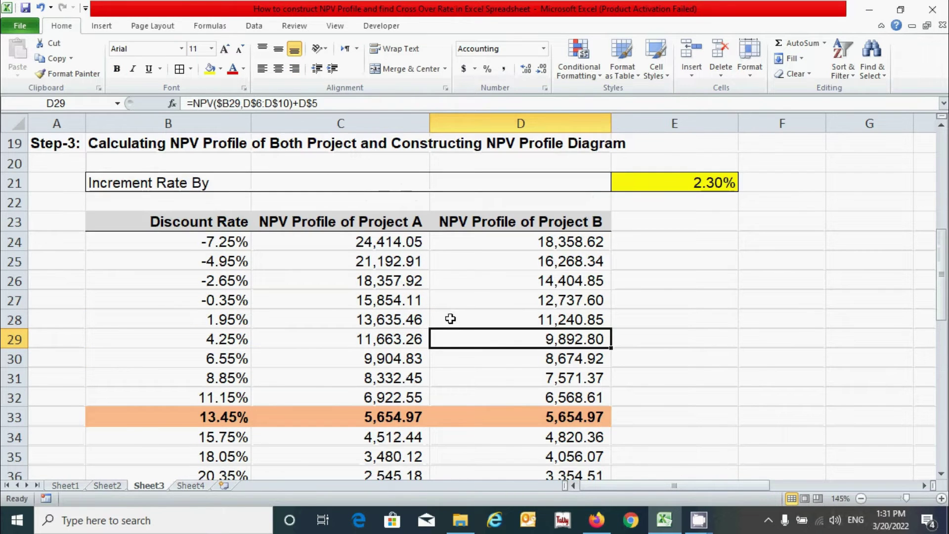
scroll(440, 302, down, 1)
scroll(448, 341, up, 1)
scroll(439, 322, down, 1)
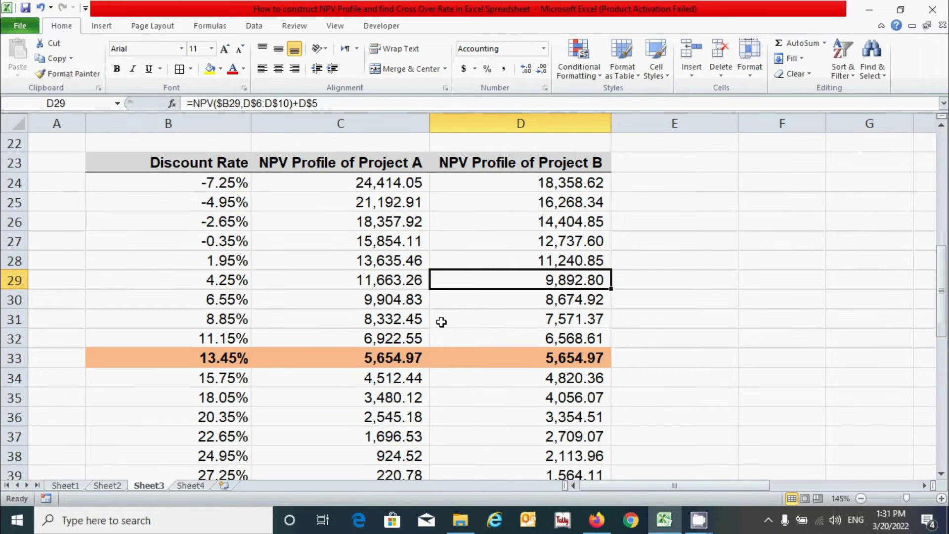
drag(148, 161, 513, 439)
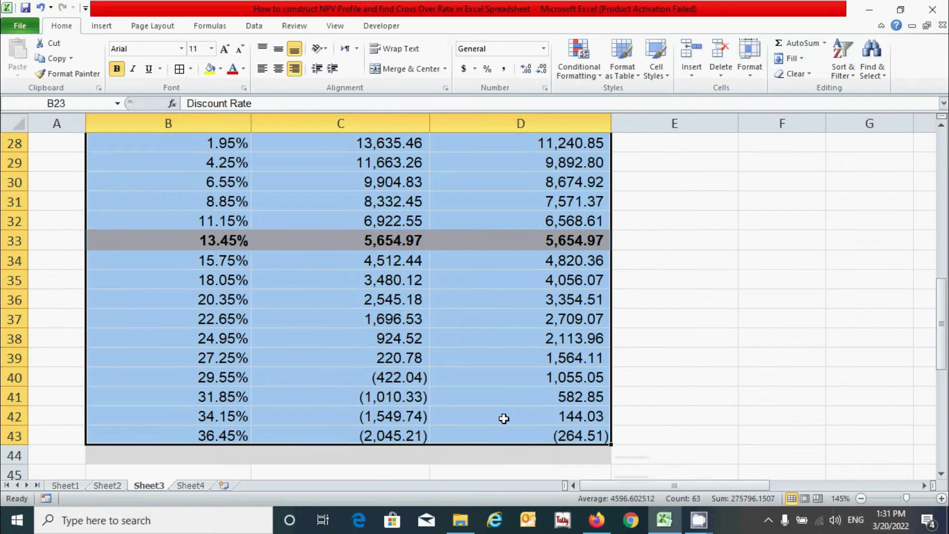
scroll(504, 419, up, 4)
click(99, 25)
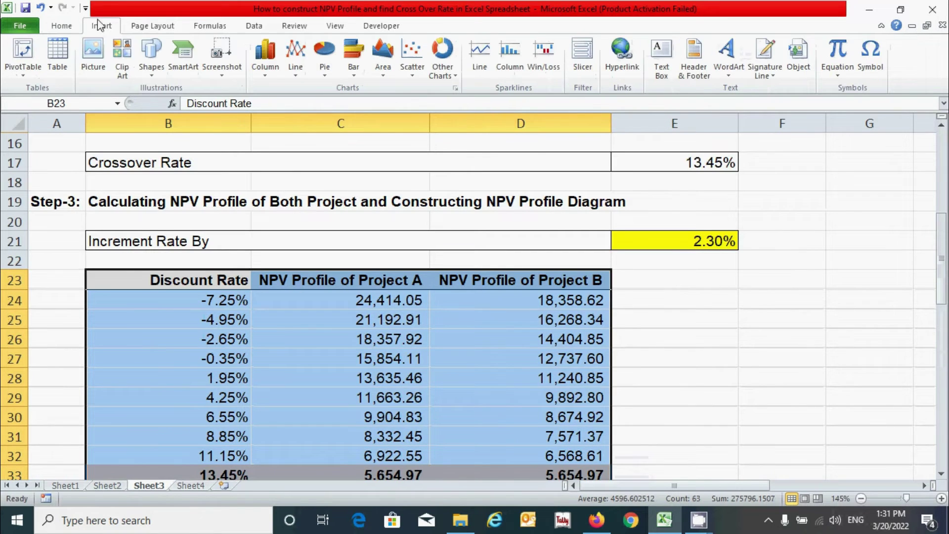
click(413, 60)
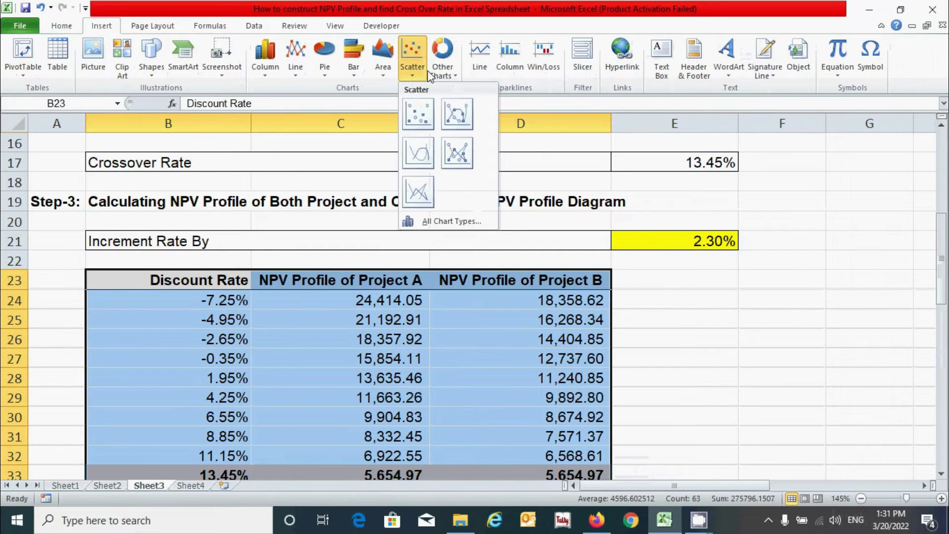
click(416, 159)
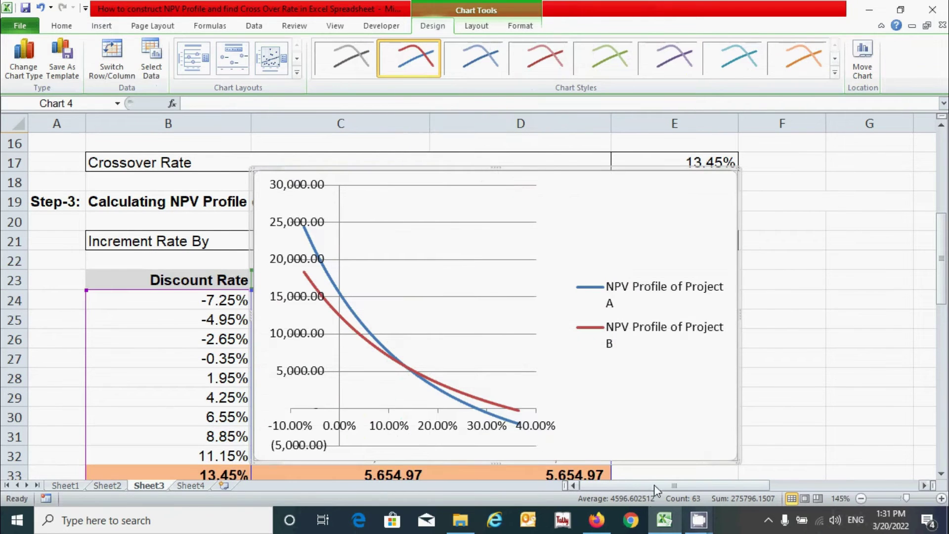
Step: Move the scatter chart off the NPV table into the empty area across columns E to J
drag(654, 485, 718, 486)
drag(260, 188, 759, 209)
scroll(614, 245, down, 3)
scroll(738, 213, down, 1)
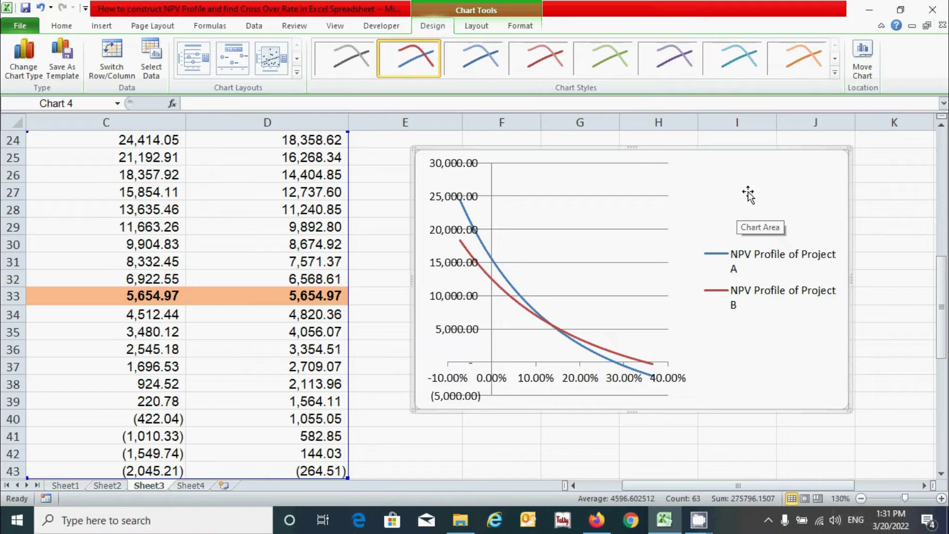
Step: Add the chart title "NPV Profile Diagram" above the plot
key(alt+j)
key(a)
key(t)
key(Return)
text(NPV Profile Diagram)
key(Return)
Step: Add a horizontal axis title "IRR" below the axis and a rotated vertical axis title "NPV"
key(alt+j)
text(aih)
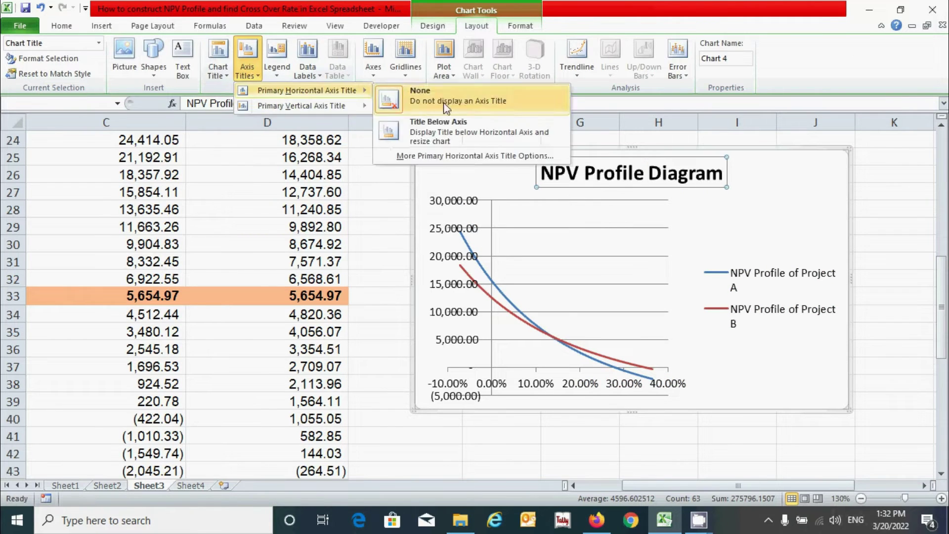
text(bIRR)
key(Return)
key(alt+j)
text(aivrNPV)
key(Return)
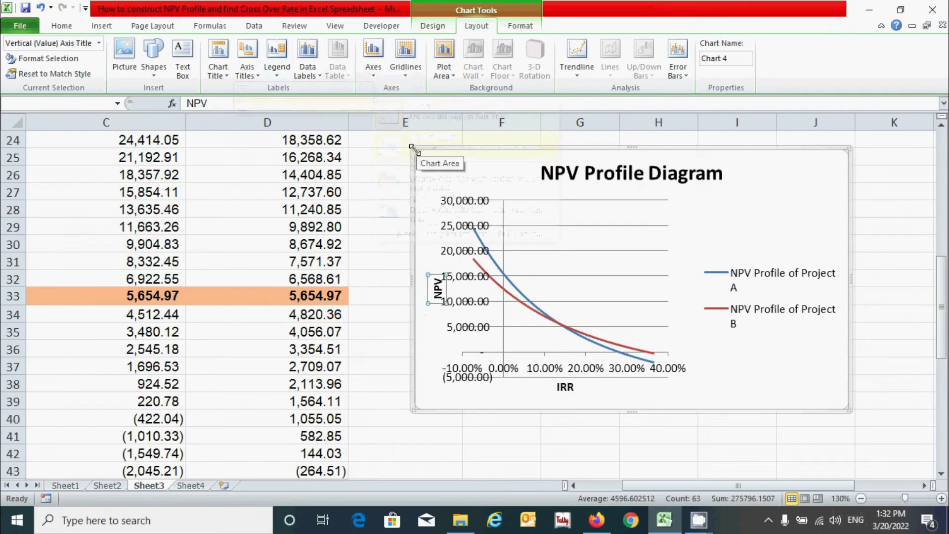
Step: Place the chart legend at the top, between the title and the plot
key(alt+j)
key(a)
key(l)
key(t)
click(904, 243)
Step: Change the chart's font to Arial and remove its horizontal gridlines
scroll(904, 243, up, 1)
scroll(904, 243, down, 3)
click(454, 173)
click(182, 49)
click(140, 126)
click(692, 439)
click(625, 388)
Step: Reposition and widen the chart so it sits beside the NPV table, spanning columns E to K and rows 24 to 43
ctrl+scroll(561, 409, down, 1)
drag(630, 231, 569, 159)
drag(752, 309, 825, 310)
drag(368, 331, 340, 331)
click(862, 275)
click(893, 322)
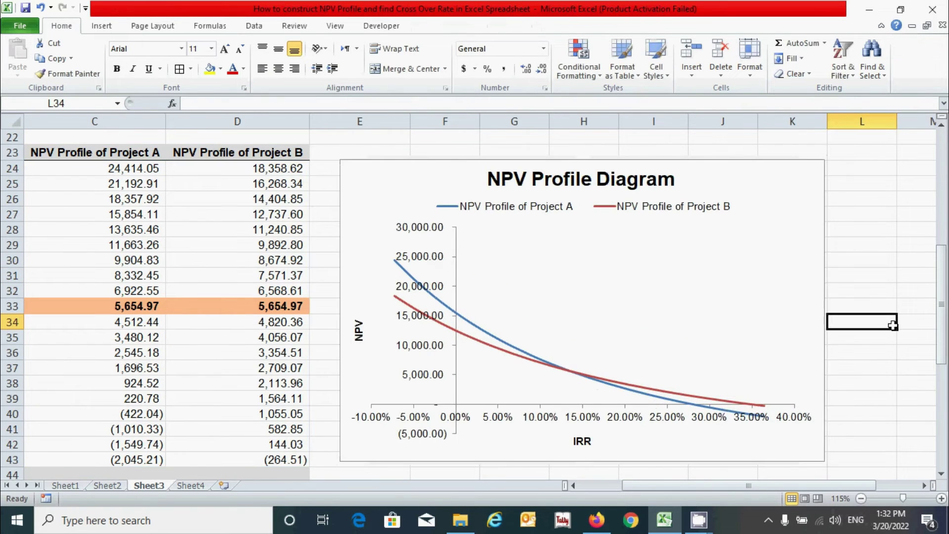
scroll(892, 284, down, 1)
scroll(847, 287, up, 1)
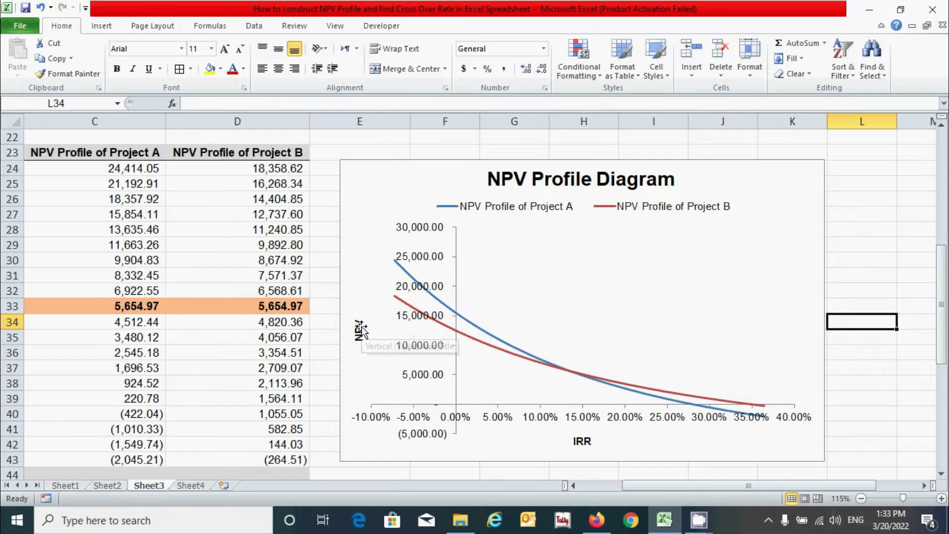
click(557, 287)
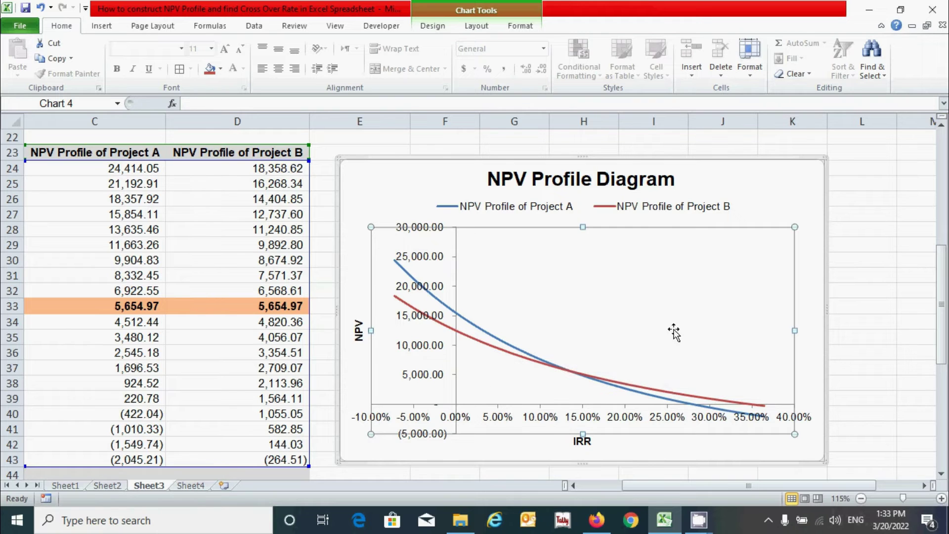
Step: Examine the NPV profile chart at the intersection of the two project curves and where they approach the IRR axis, comparing with the discount rate table
mouse_move(555, 371)
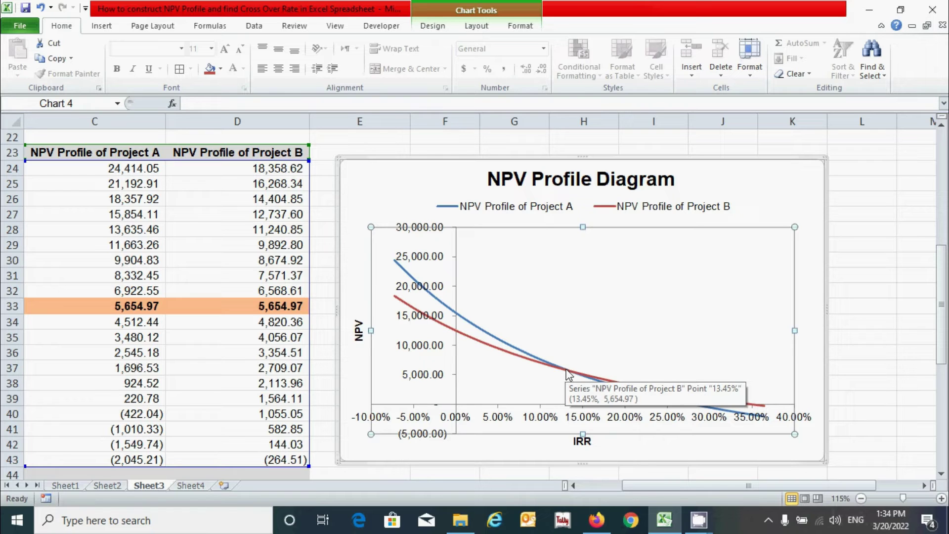
drag(636, 486, 615, 487)
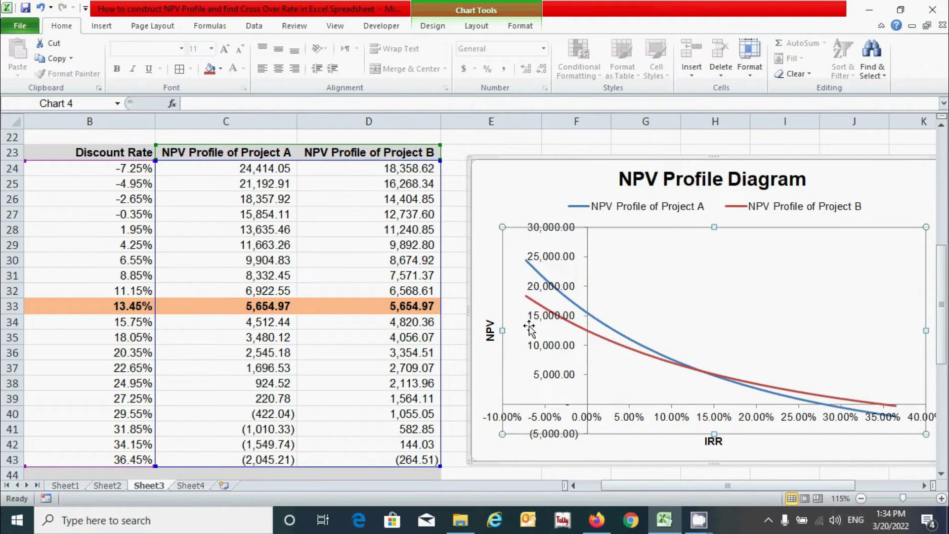
mouse_move(703, 377)
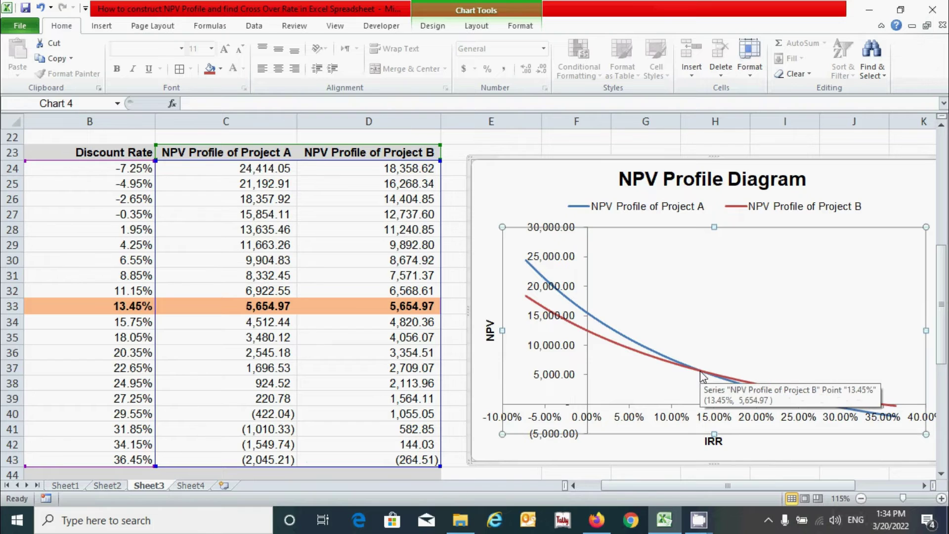
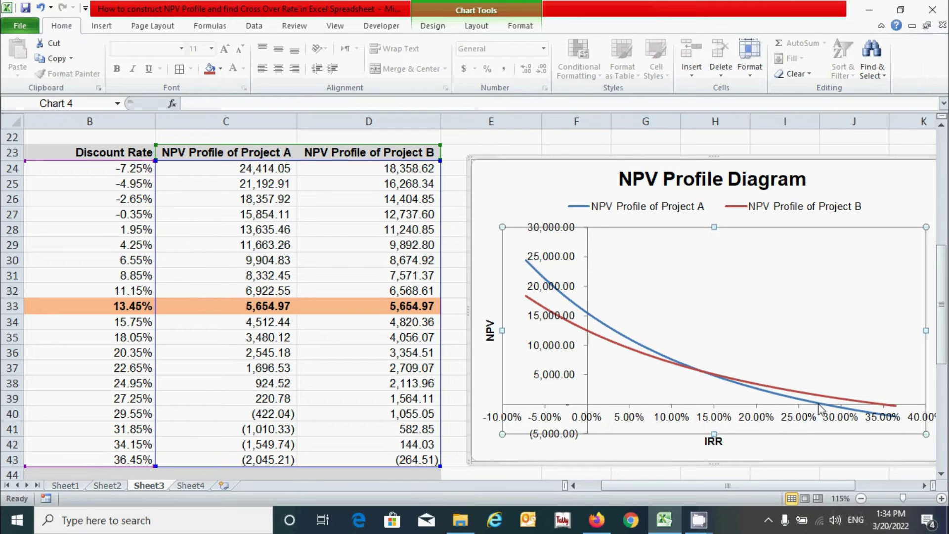
mouse_move(821, 409)
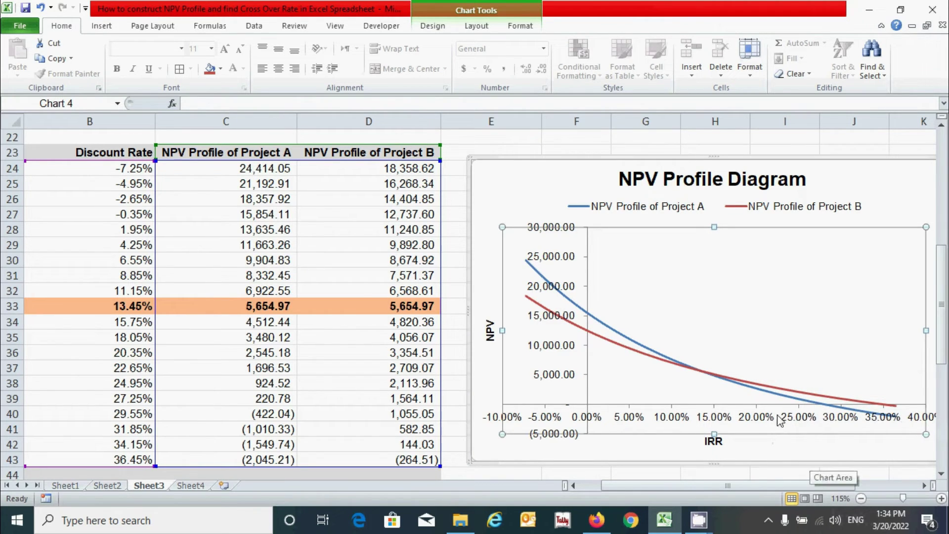
click(600, 139)
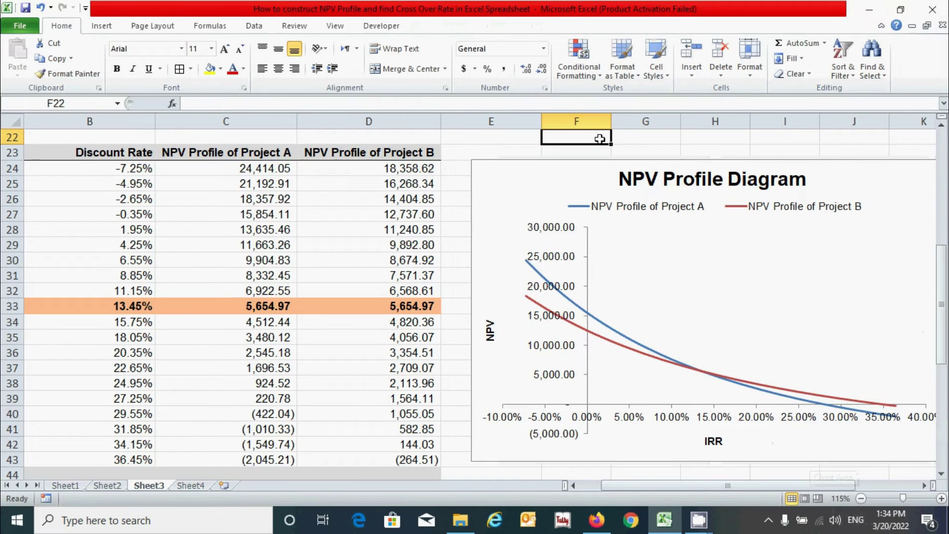
click(649, 152)
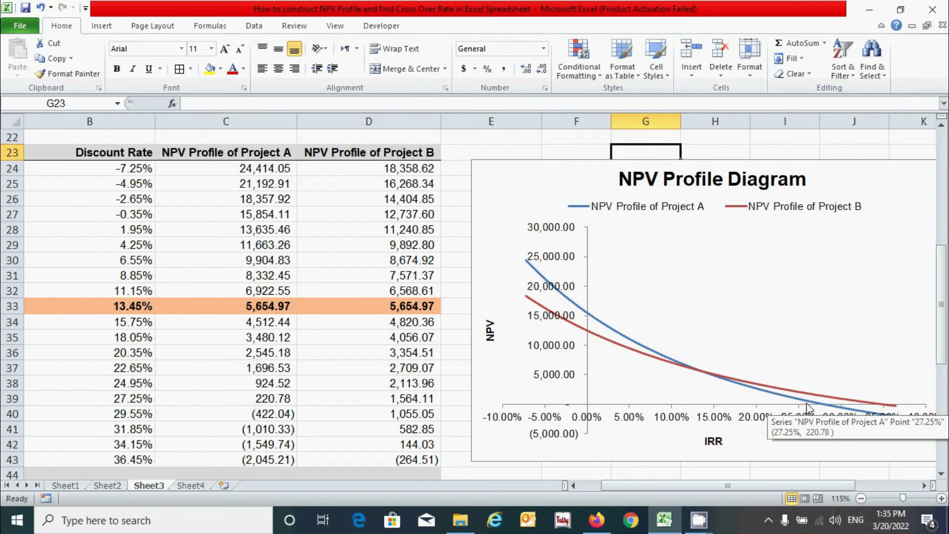
Step: Calculate Project A's individual IRR in cell C49 of the Step-4 table with =IRR(C5:C10), using its year 0 to 5 cash flows
scroll(655, 297, down, 3)
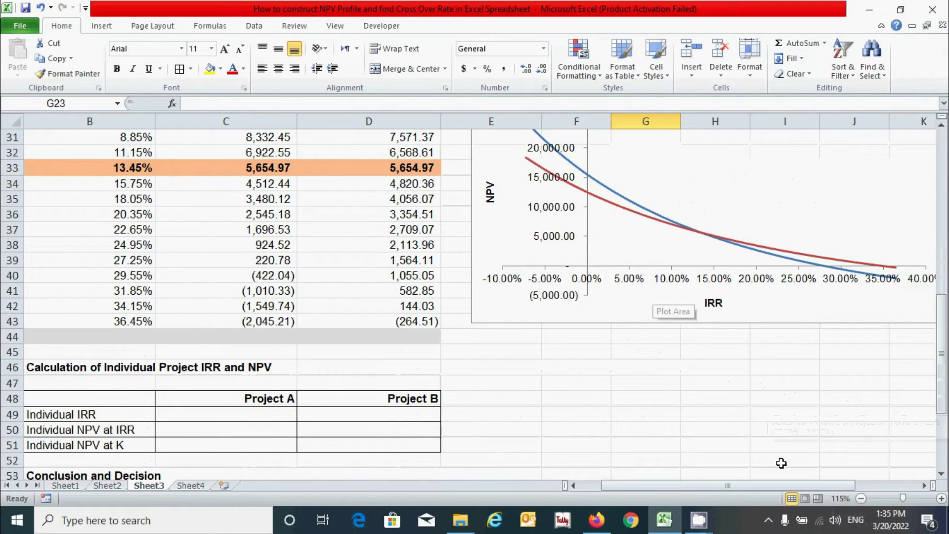
scroll(717, 480, left, 1)
click(277, 407)
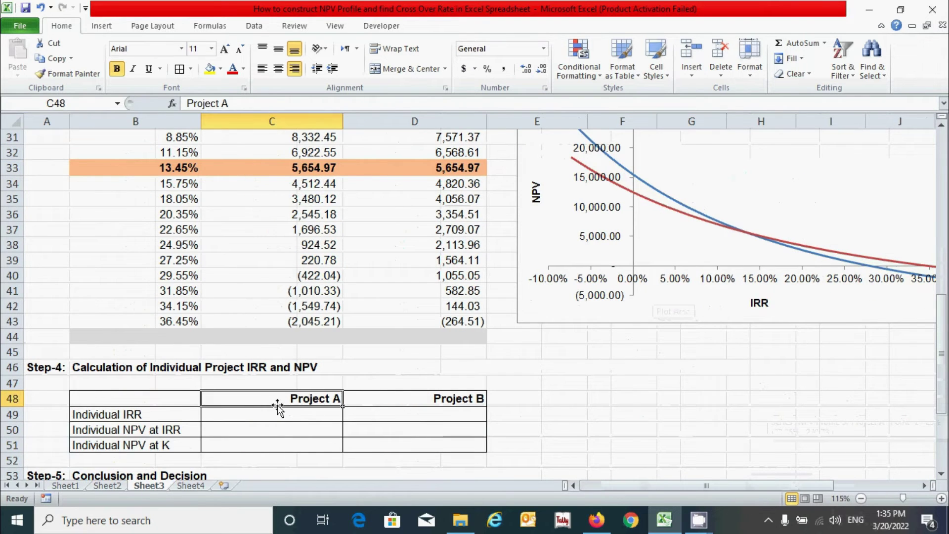
scroll(346, 390, down, 2)
scroll(254, 318, up, 1)
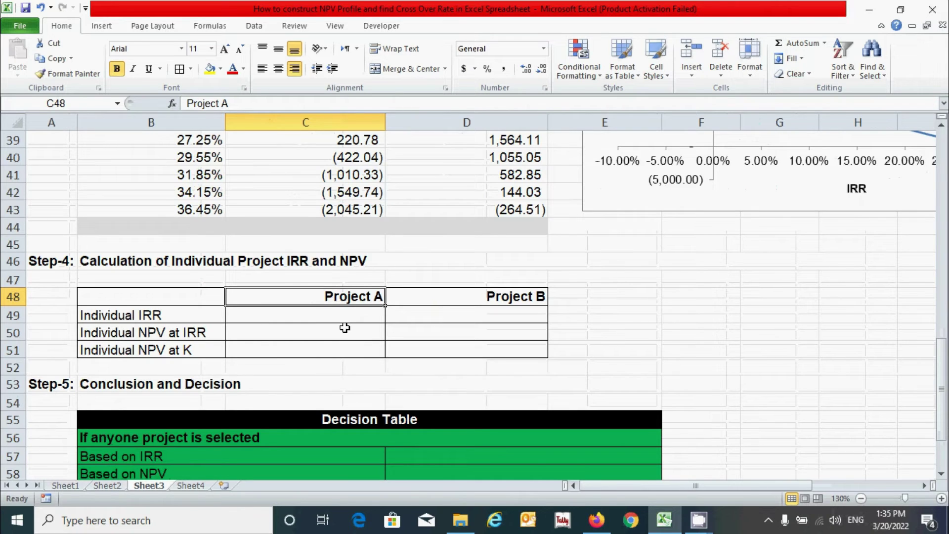
click(353, 316)
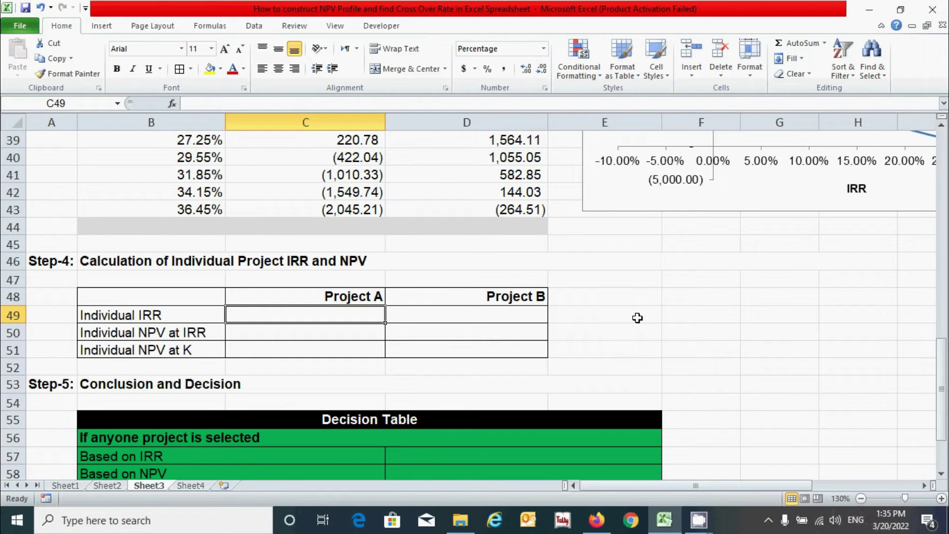
scroll(637, 318, up, 3)
text(=)
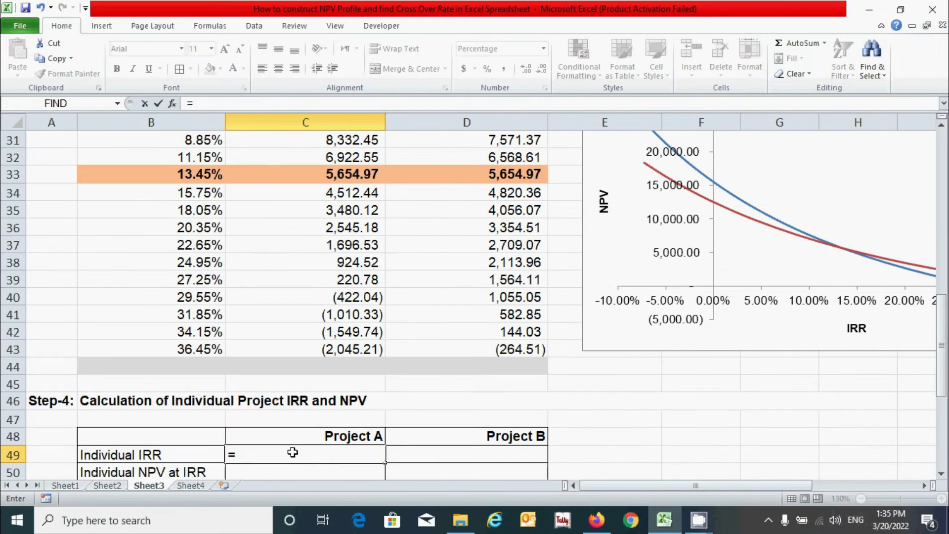
text(irr)
key(Tab)
scroll(306, 434, up, 10)
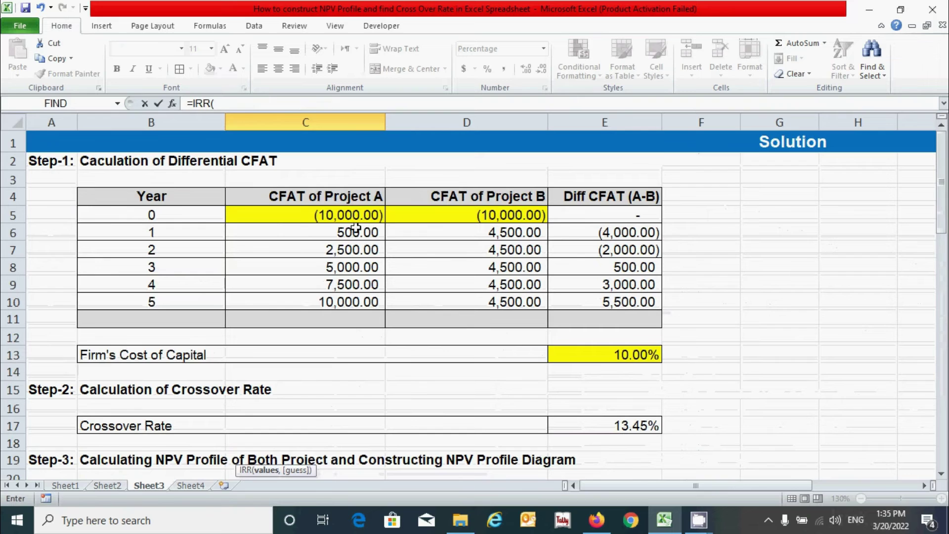
click(338, 214)
drag(338, 214, 343, 303)
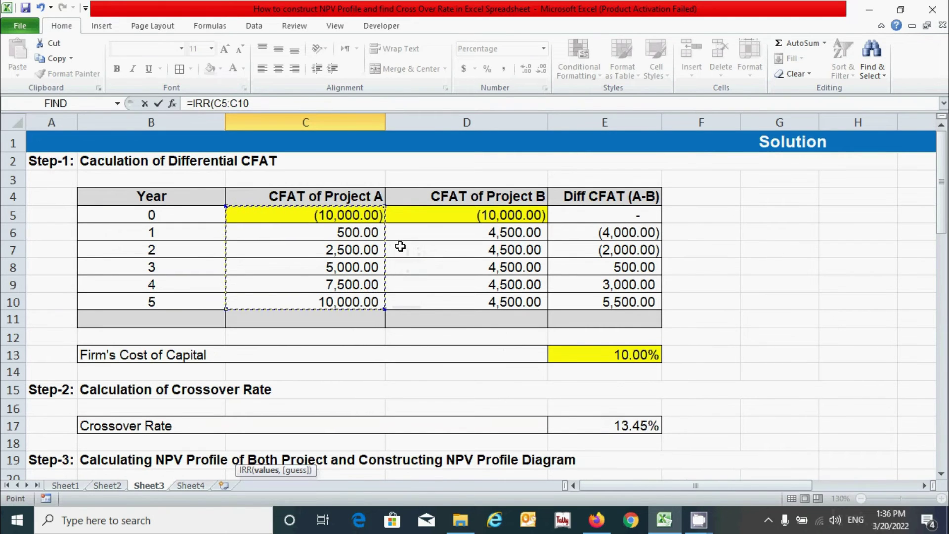
text())
key(Return)
Step: Copy the IRR formula from C49 across to D49 for Project B
scroll(398, 247, down, 2)
click(349, 350)
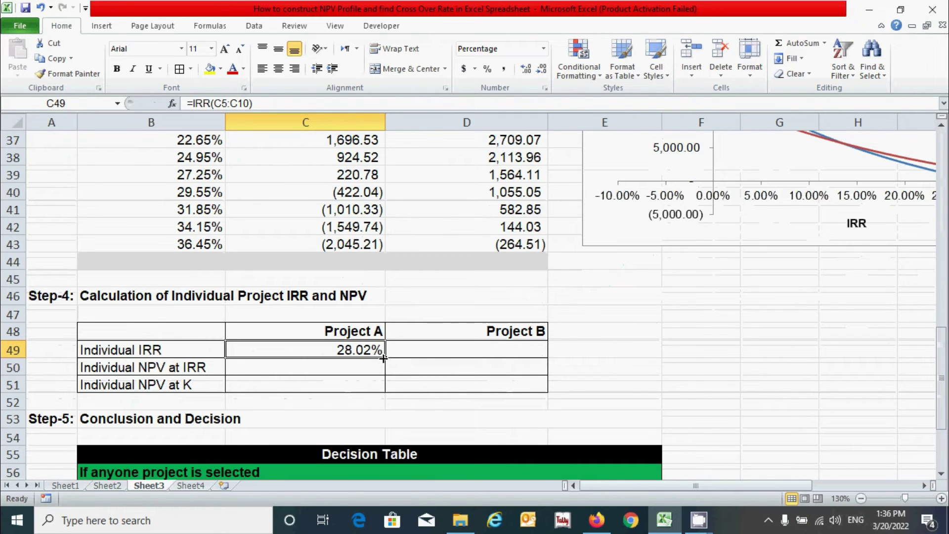
drag(386, 357, 471, 362)
click(352, 368)
click(352, 351)
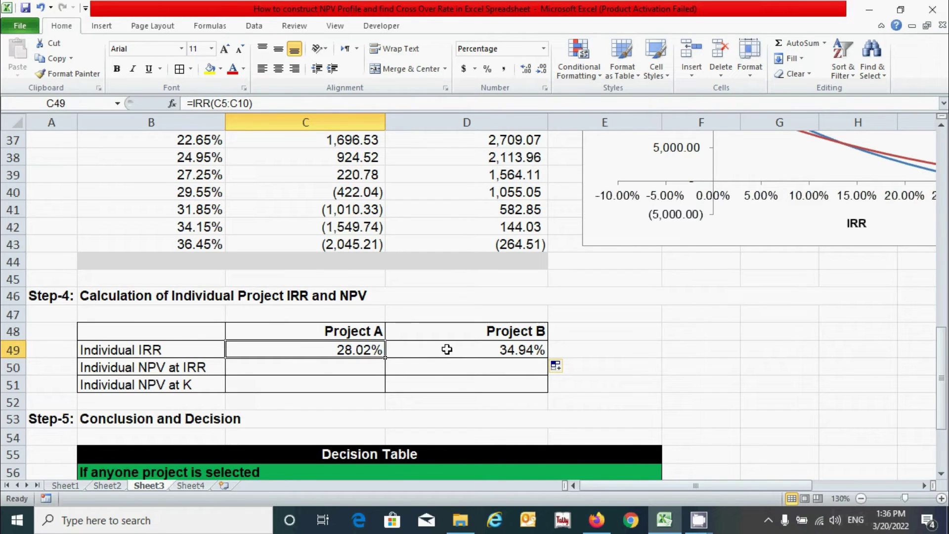
Step: Compare the individual IRRs of both projects with the points where their curves cross the chart's IRR axis
drag(671, 486, 688, 491)
scroll(530, 414, up, 1)
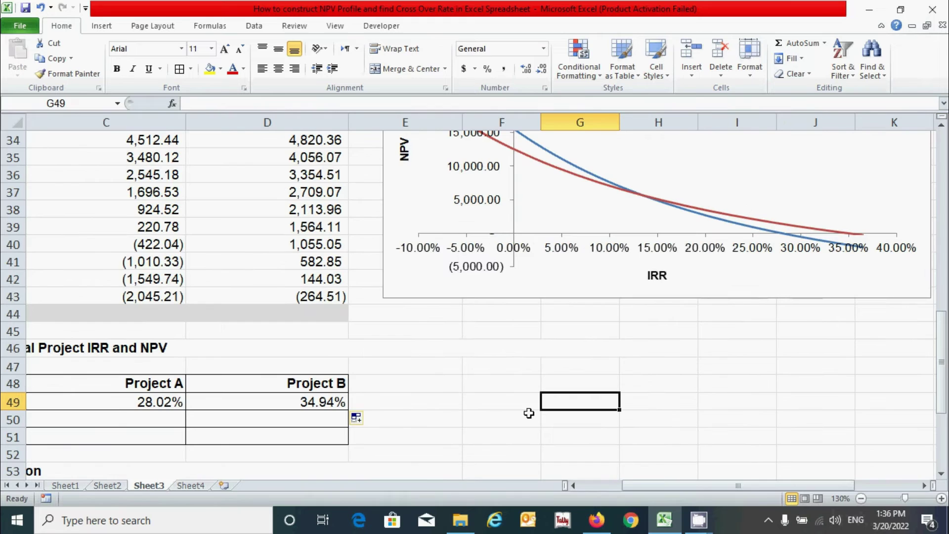
drag(127, 405, 238, 405)
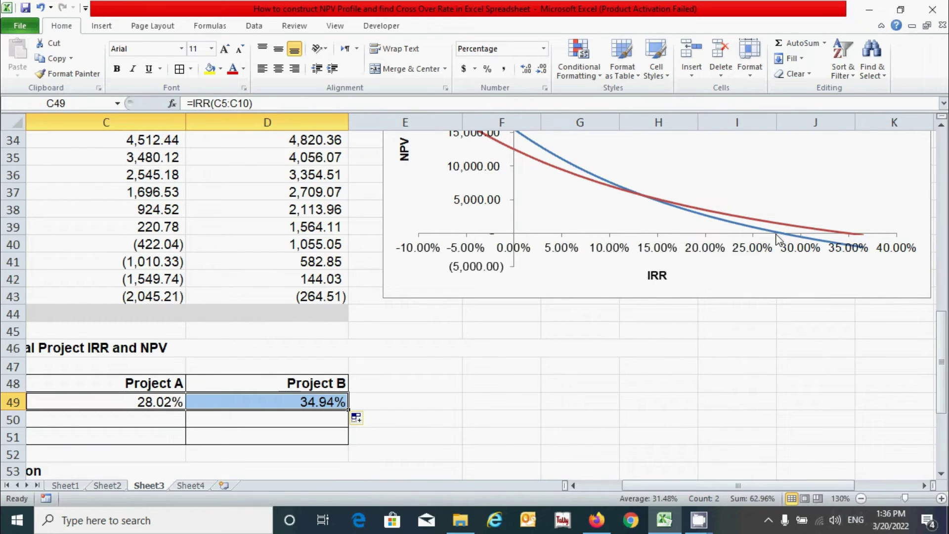
mouse_move(777, 238)
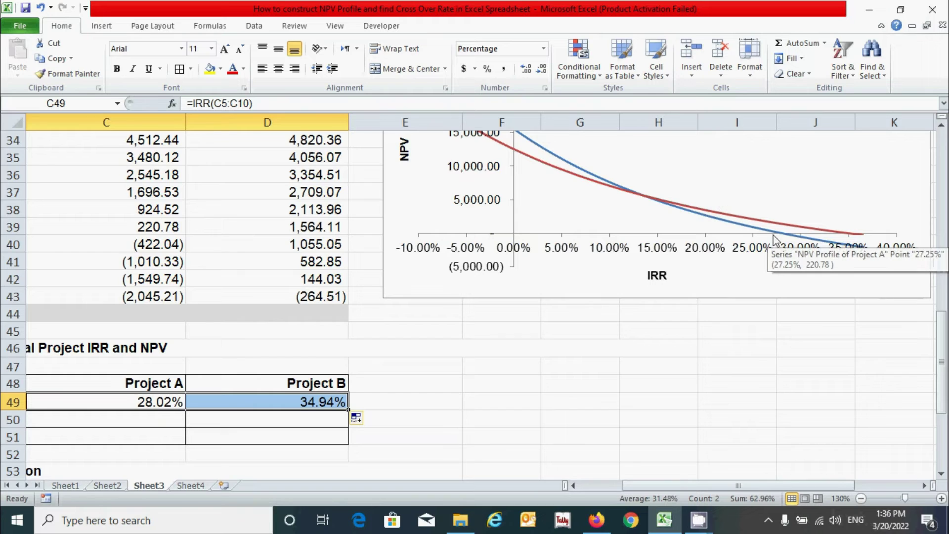
mouse_move(840, 234)
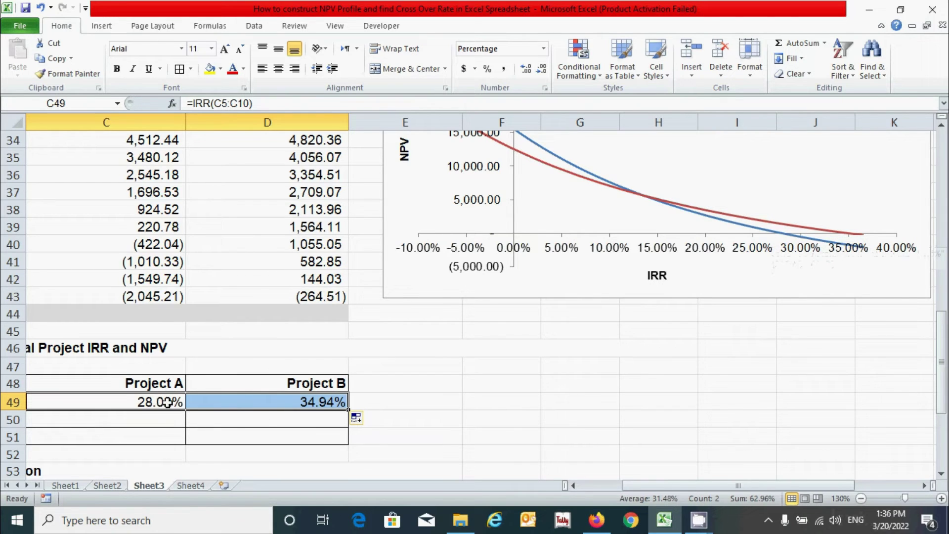
key(Down)
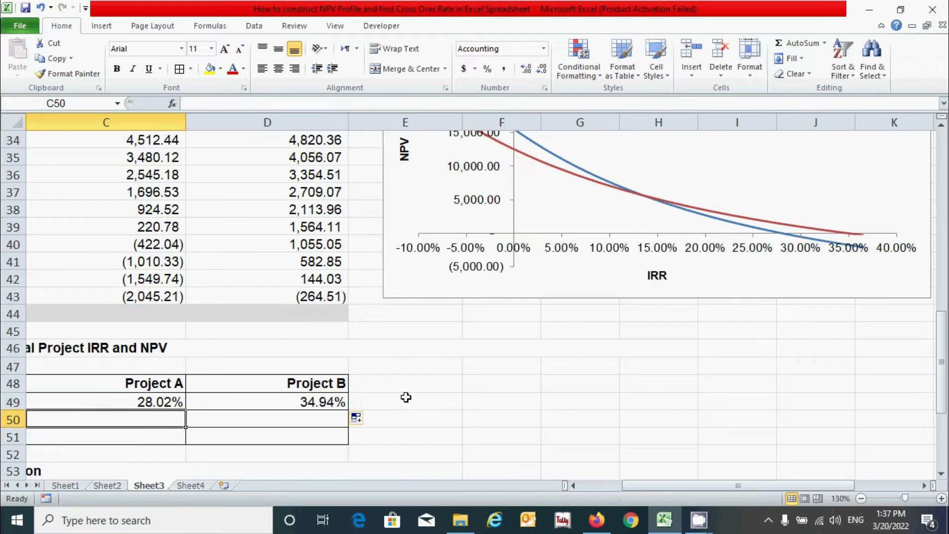
click(174, 401)
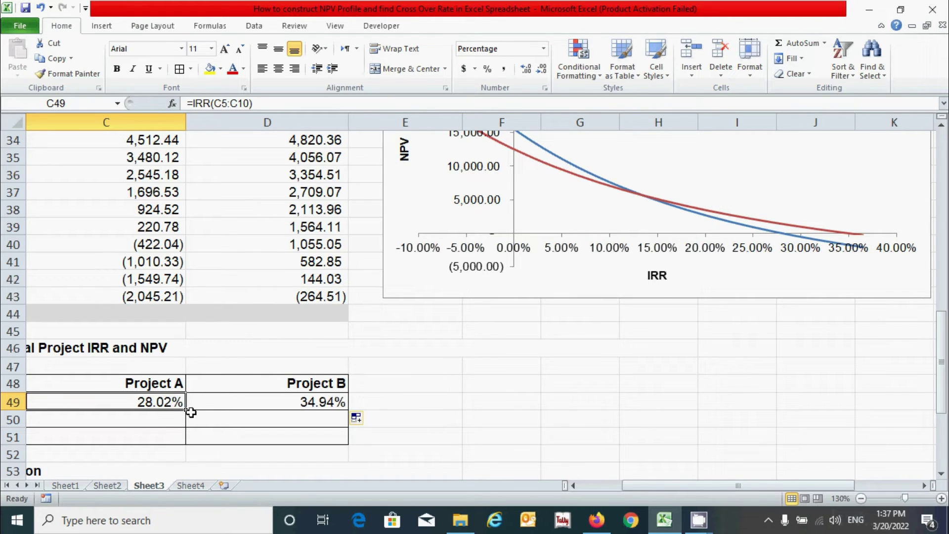
Step: Calculate Project A's individual NPV at IRR in cell C50 with =NPV(C49,C6:C10)+C5
click(176, 422)
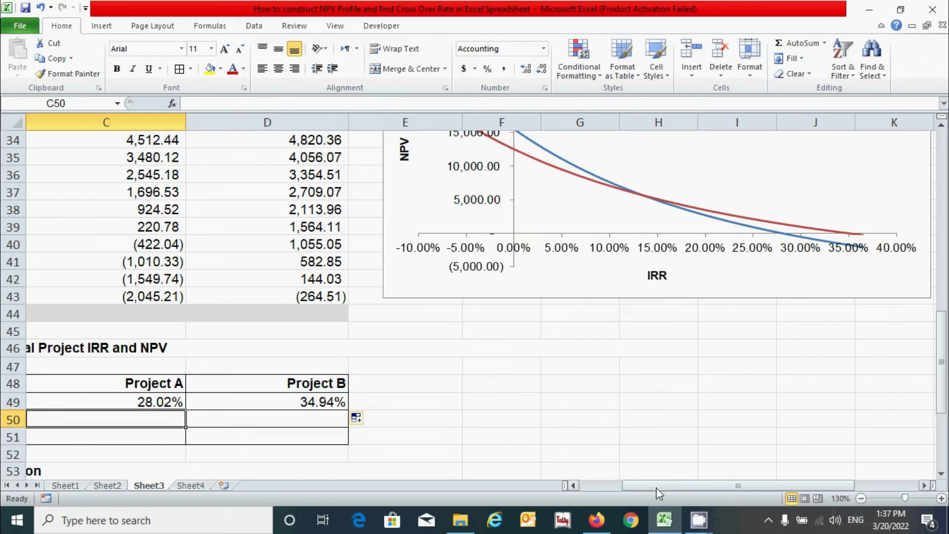
drag(657, 488, 603, 486)
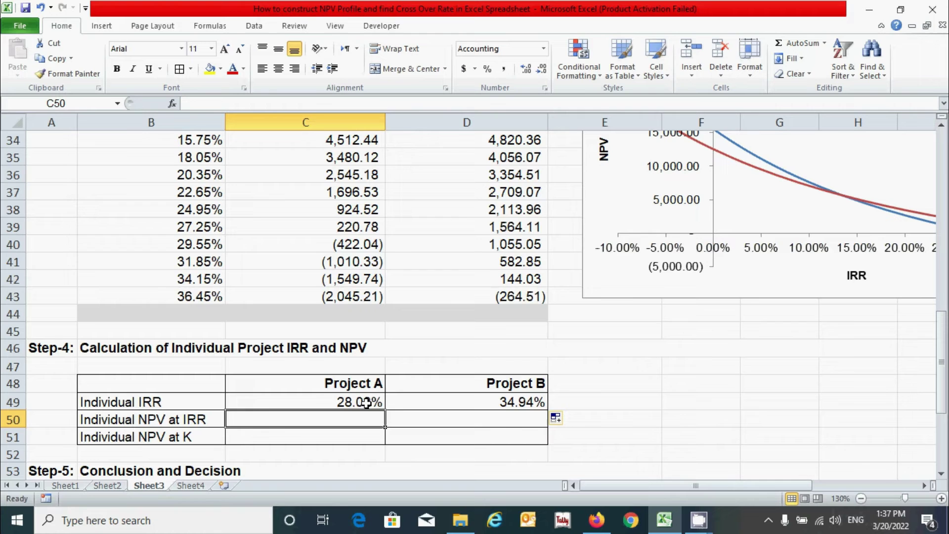
text(=NPV()
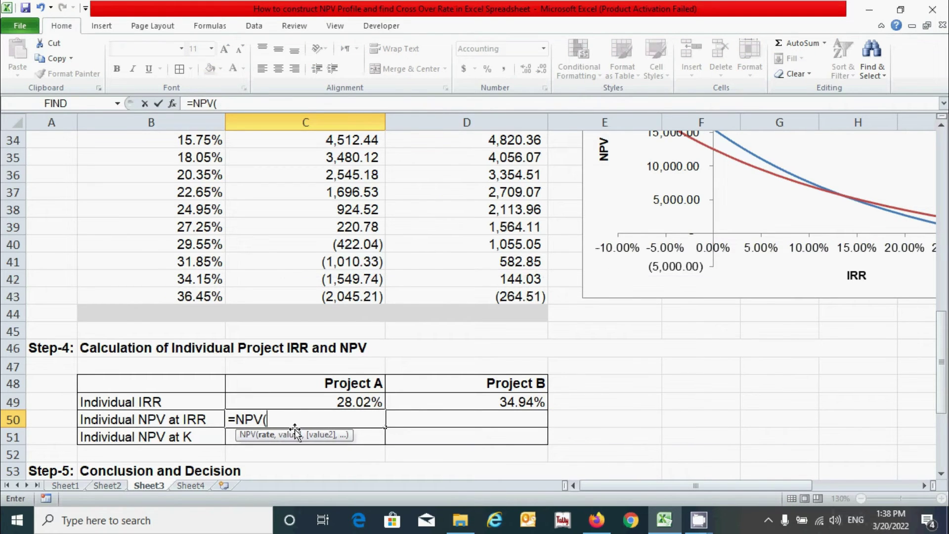
click(319, 401)
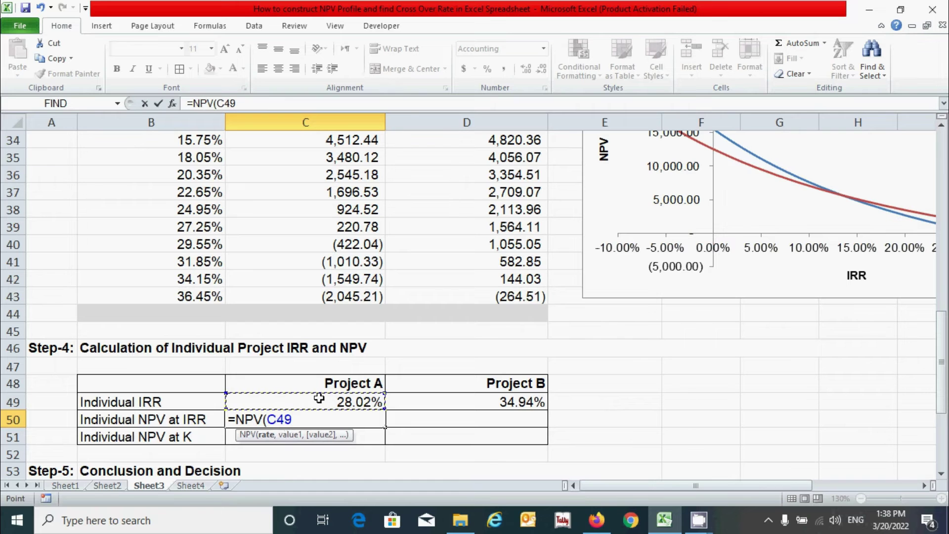
text(,)
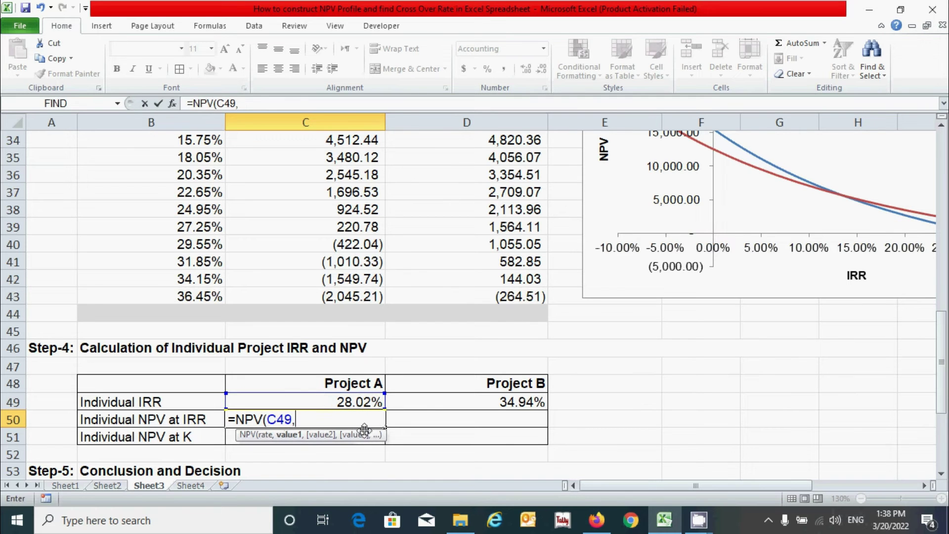
scroll(367, 349, up, 1)
scroll(367, 350, up, 10)
click(325, 240)
drag(324, 242, 329, 297)
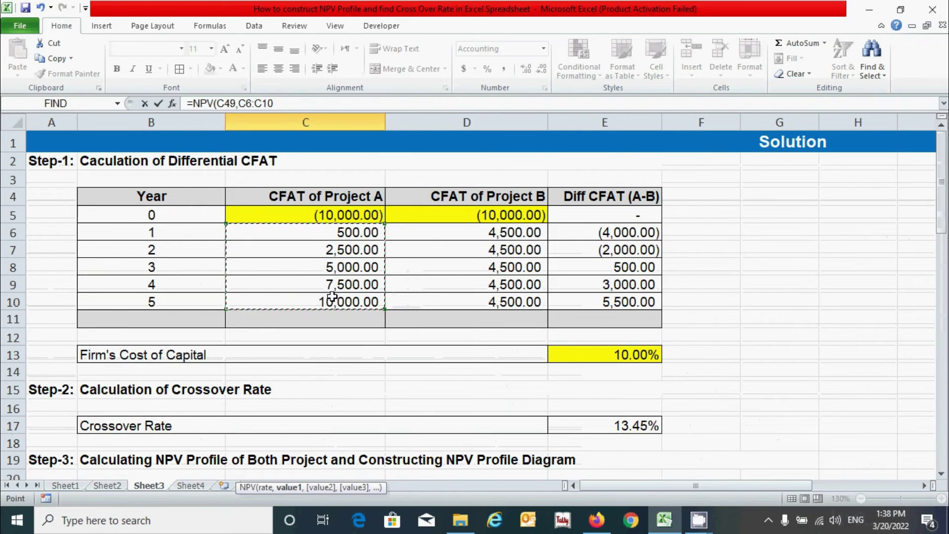
text()+)
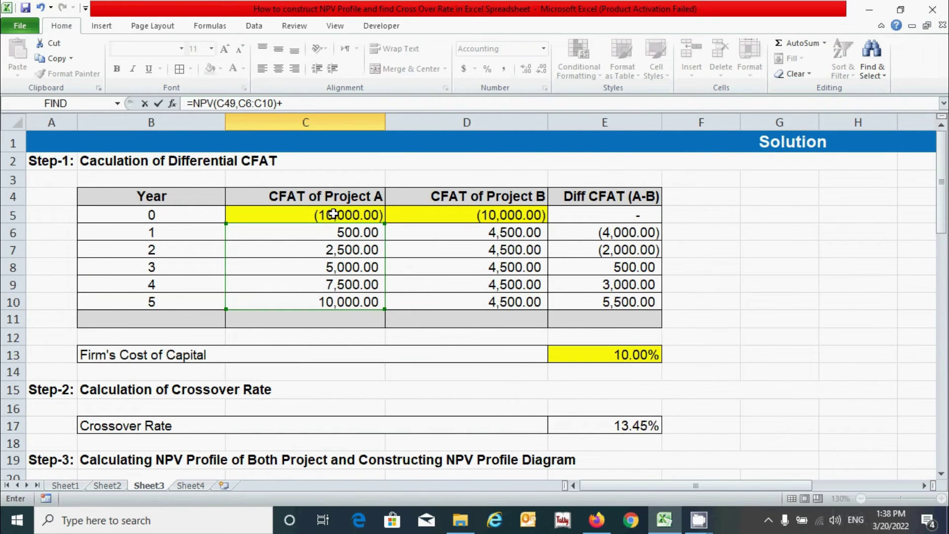
click(333, 214)
key(Return)
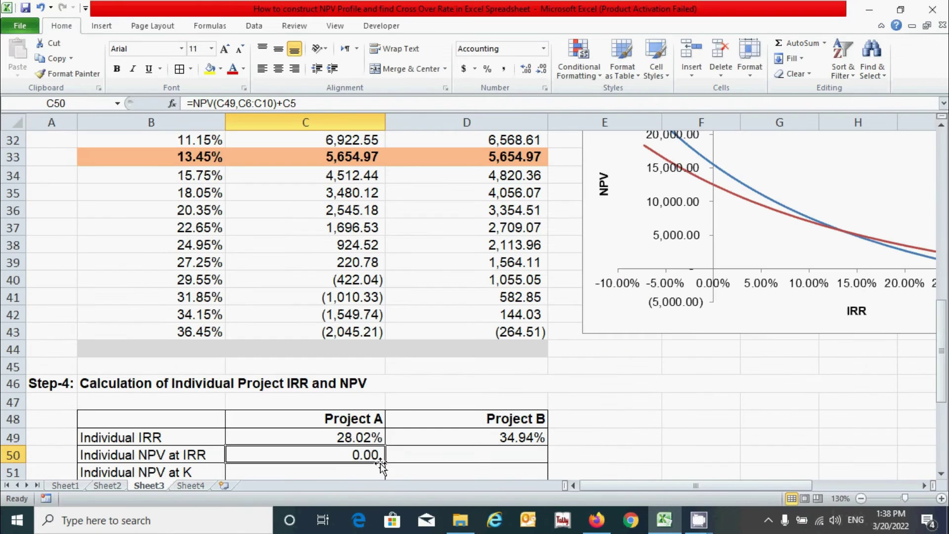
Step: Copy the NPV at IRR formula from C50 across to D50 for Project B
drag(387, 465, 502, 458)
click(474, 455)
scroll(514, 442, down, 1)
click(346, 406)
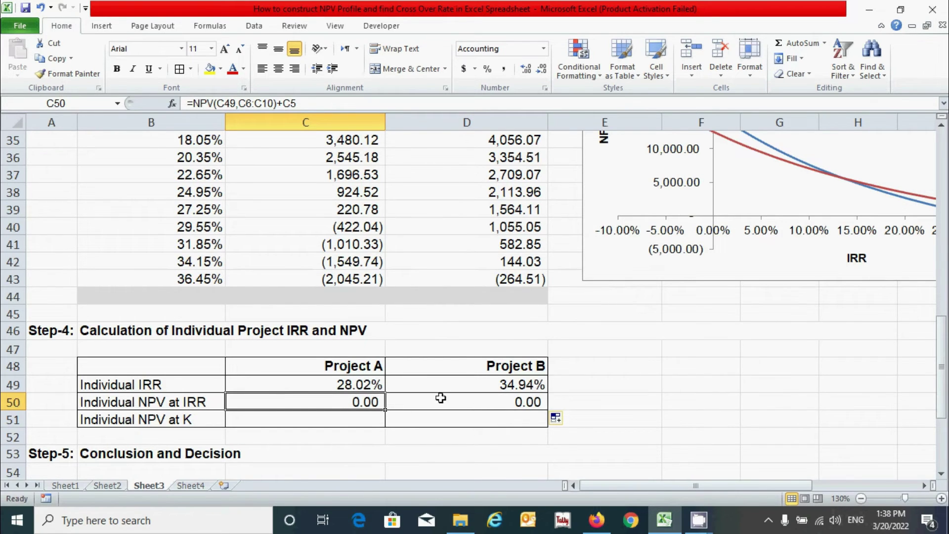
Step: Calculate Project A's individual NPV at K in cell C51 with =NPV($E$13,C6:C10)+C5
click(351, 421)
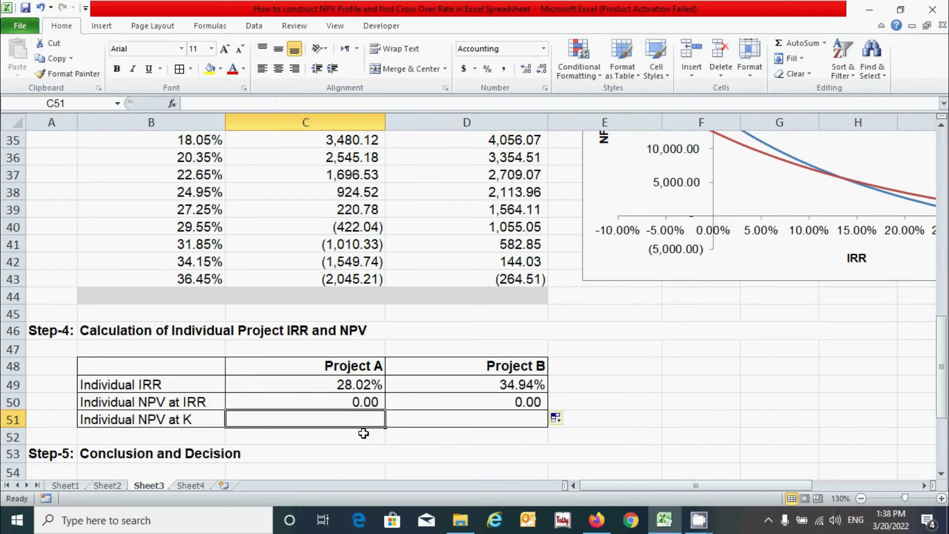
scroll(278, 281, up, 10)
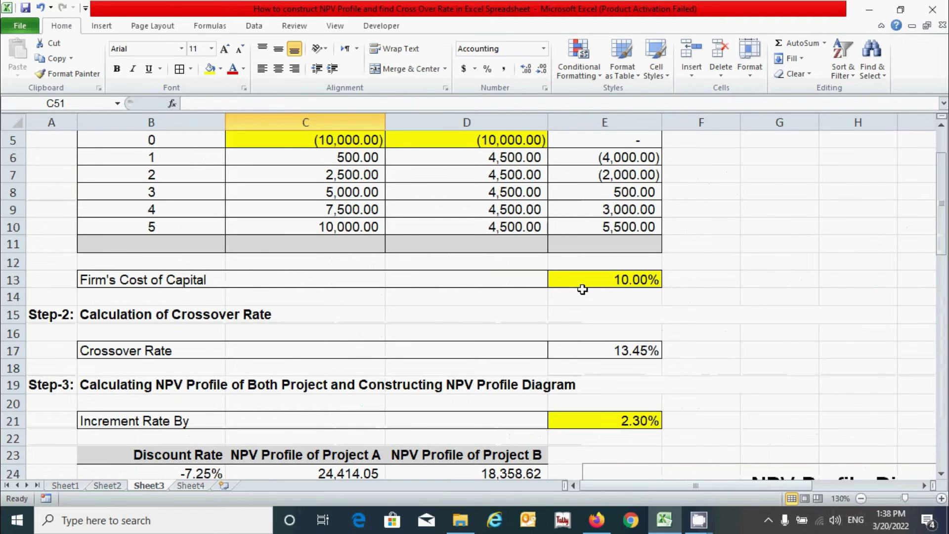
scroll(583, 290, down, 11)
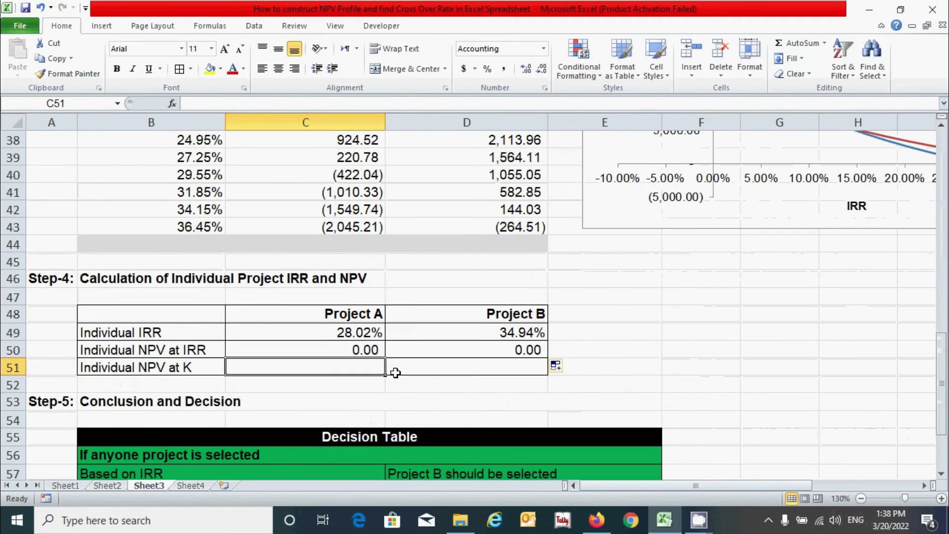
text(=)
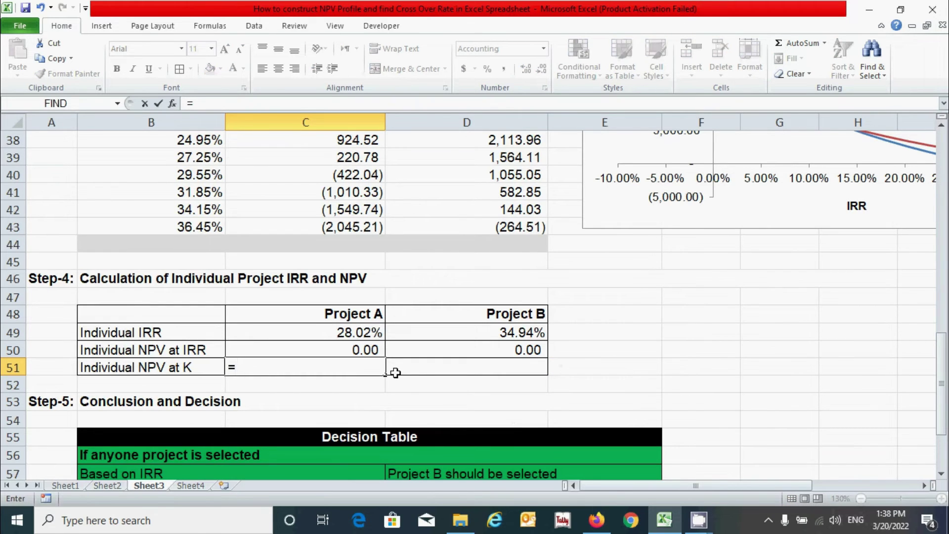
text(npv)
key(Tab)
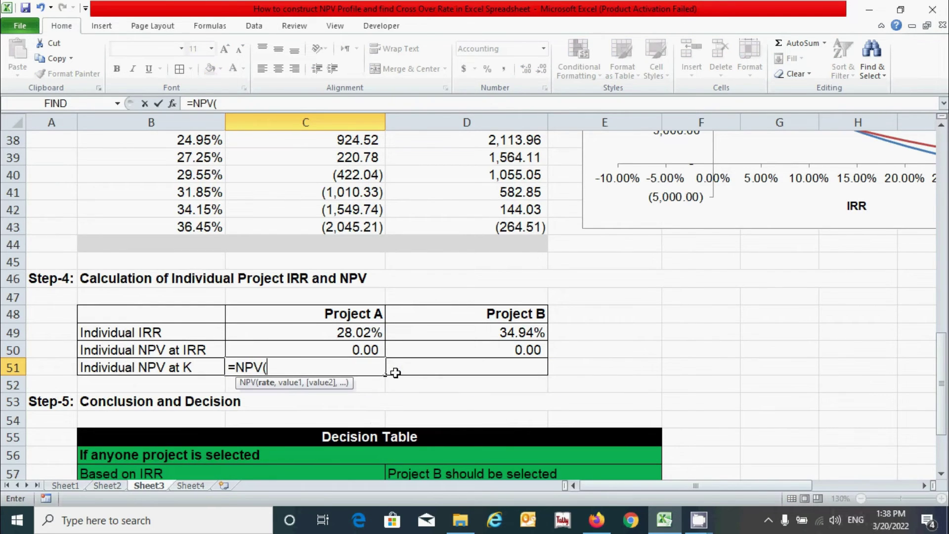
scroll(381, 299, up, 9)
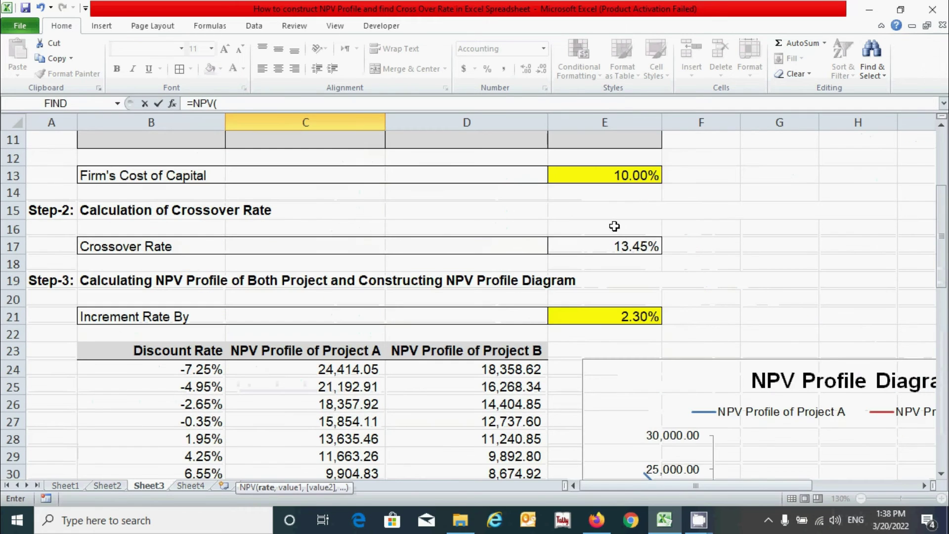
click(622, 180)
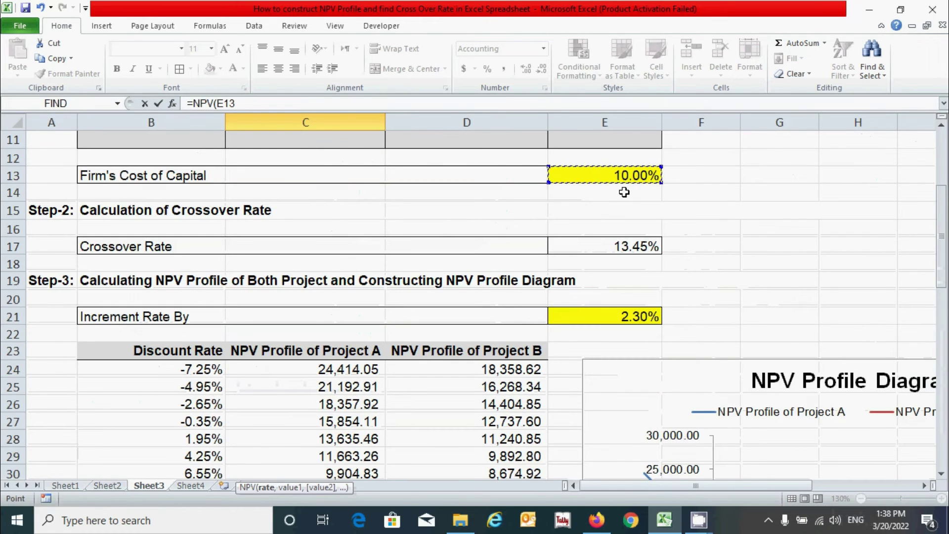
key(F4)
text(,)
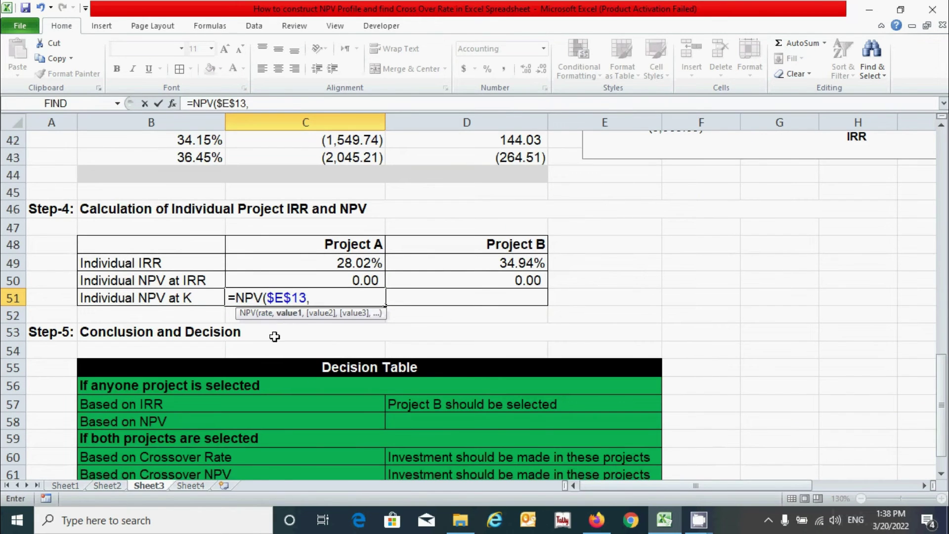
scroll(369, 271, up, 6)
scroll(369, 271, up, 8)
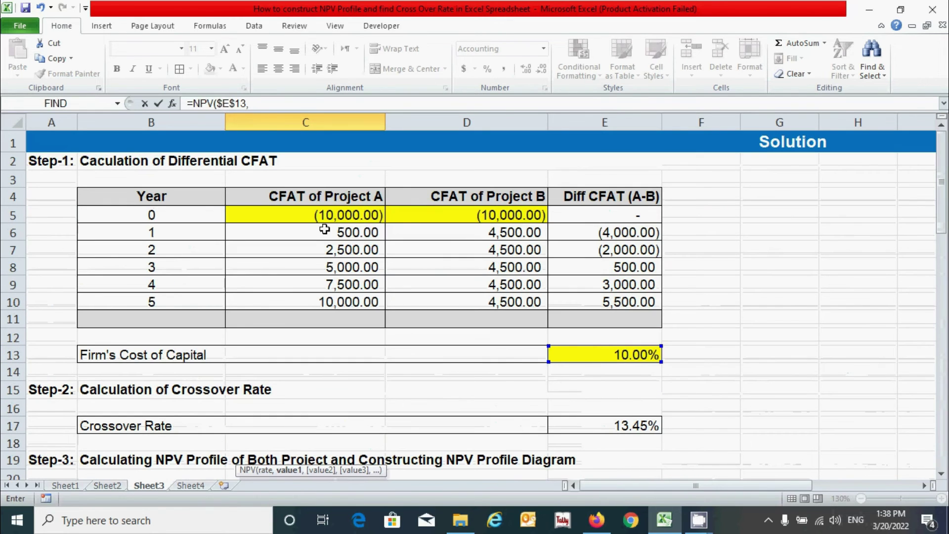
drag(320, 230, 319, 301)
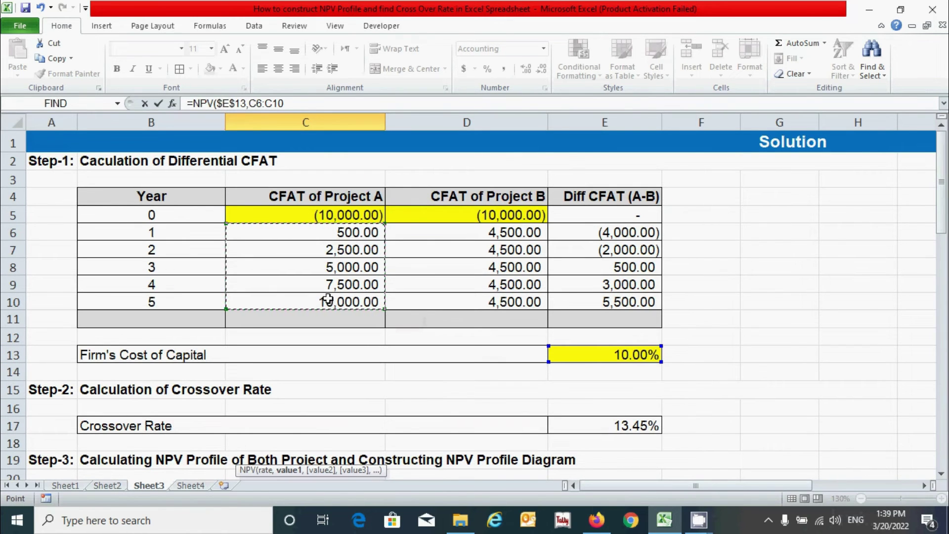
text())
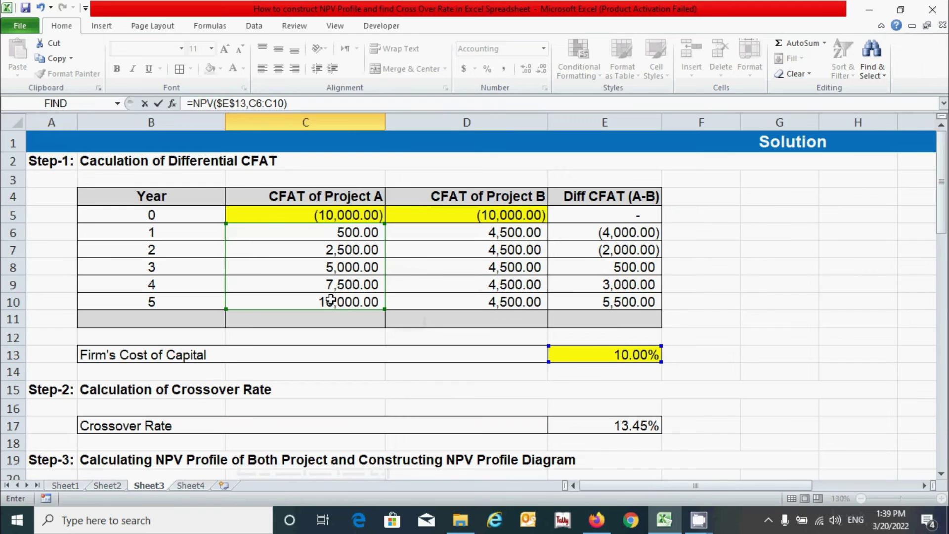
click(338, 211)
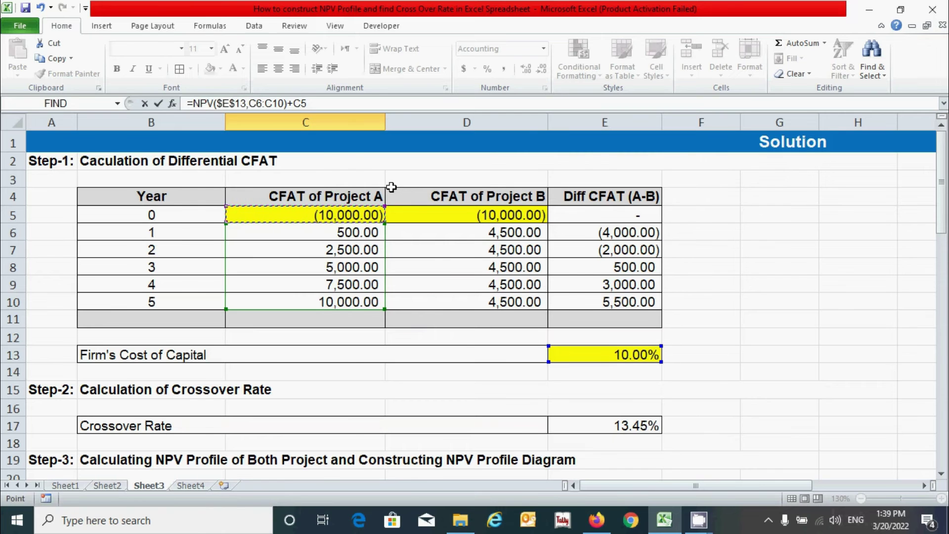
key(Return)
Step: Copy the NPV at K formula from C51 across to D51 for Project B
scroll(393, 190, down, 2)
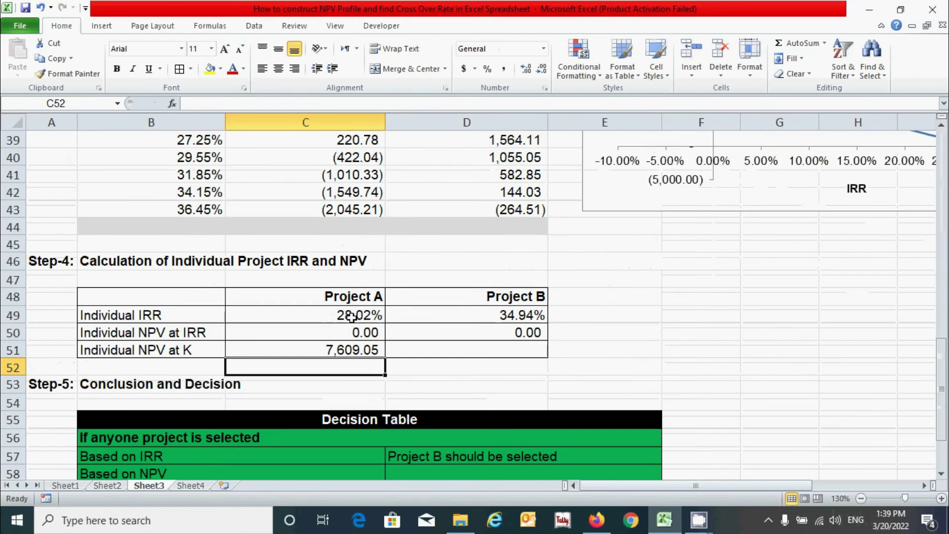
click(337, 350)
drag(385, 361, 512, 353)
click(489, 350)
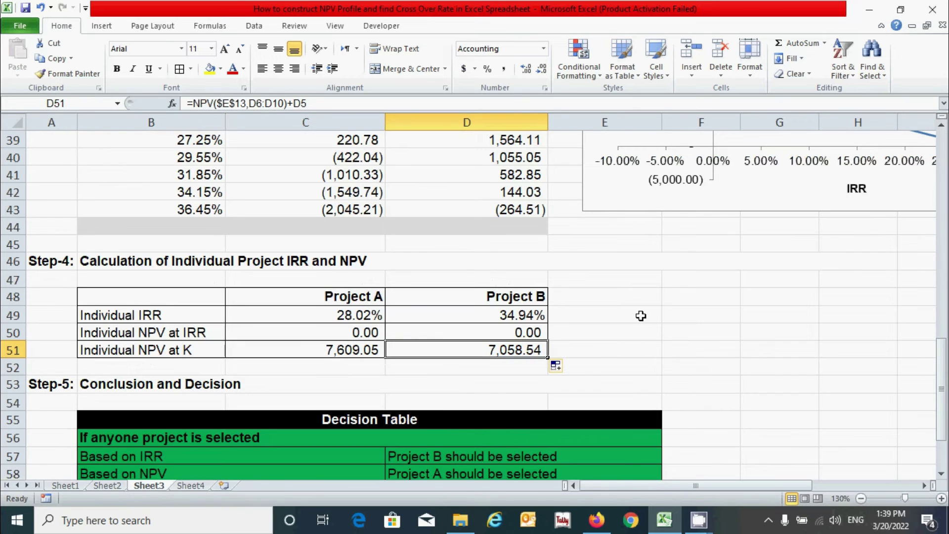
Step: Compare the individual NPVs at K of Project A and Project B
click(629, 349)
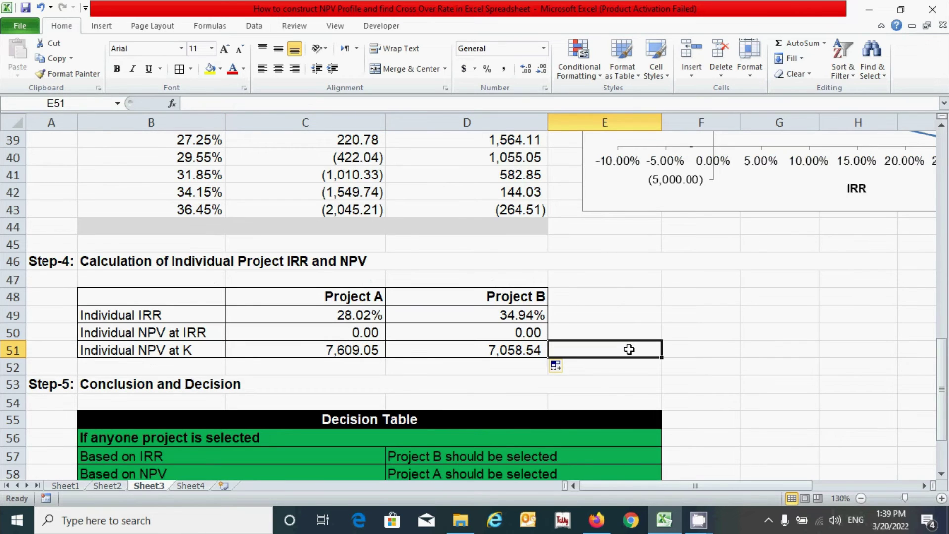
click(355, 348)
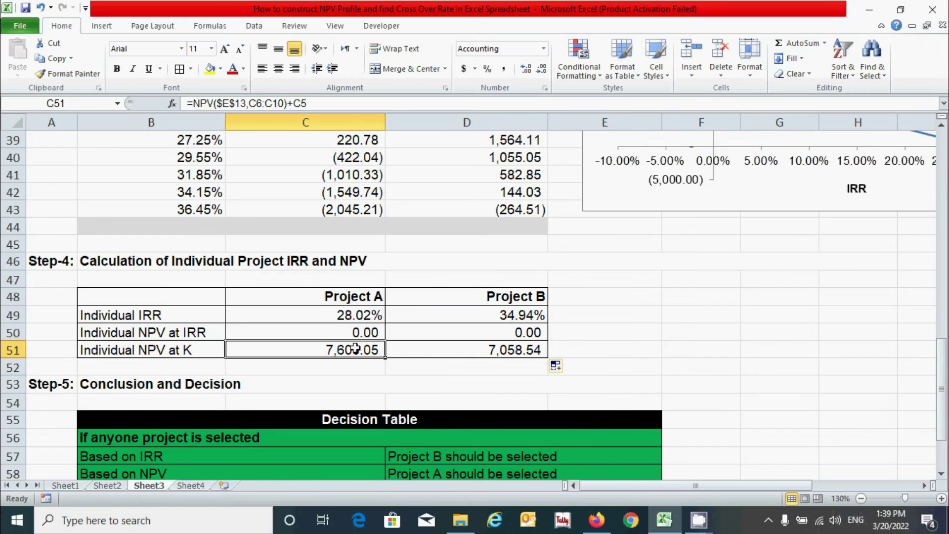
click(468, 348)
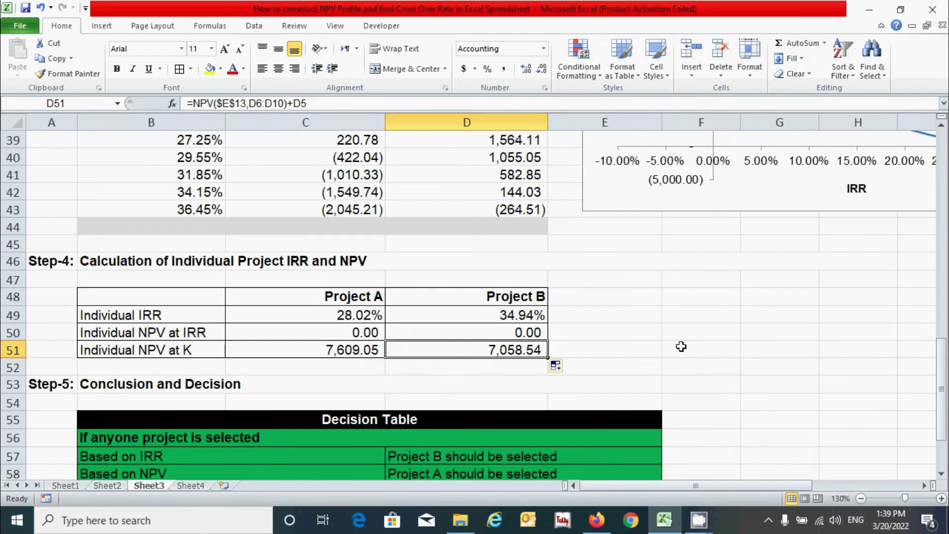
click(682, 346)
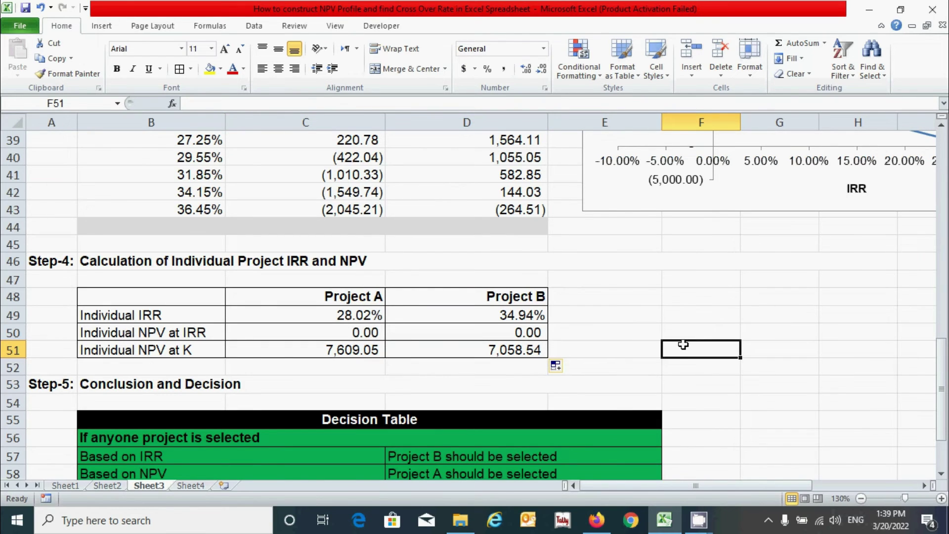
Step: Examine the Decision Table's two cases, selecting any one project or both, and the IRR and NPV criteria for the single-project case
scroll(670, 330, down, 2)
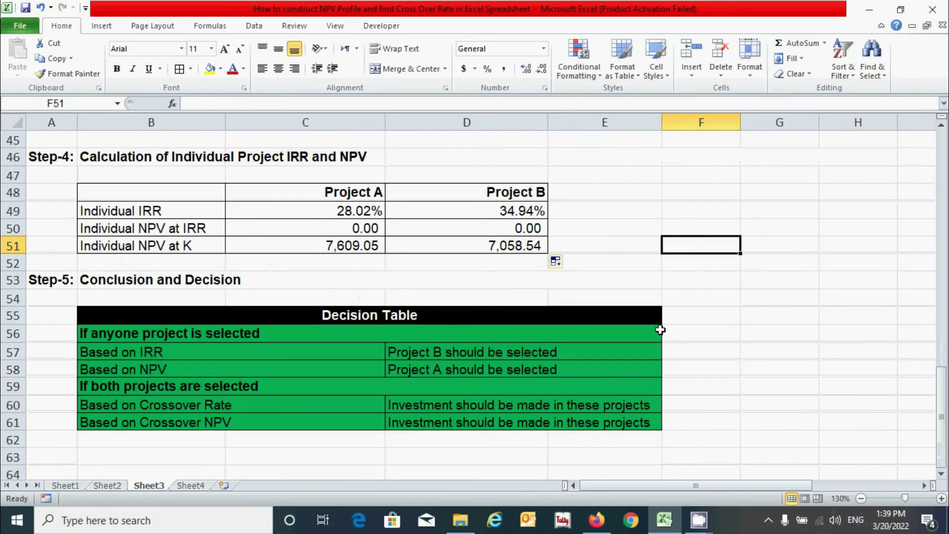
click(317, 357)
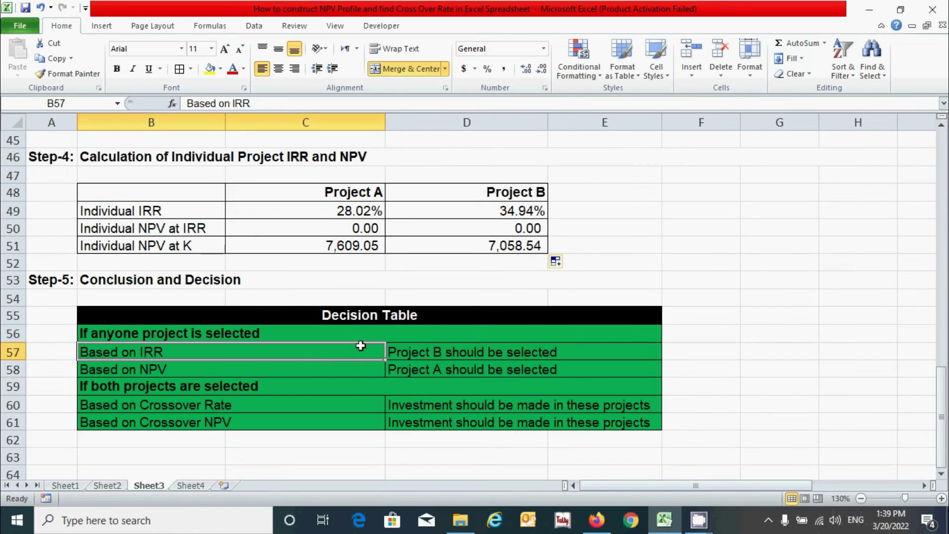
click(355, 387)
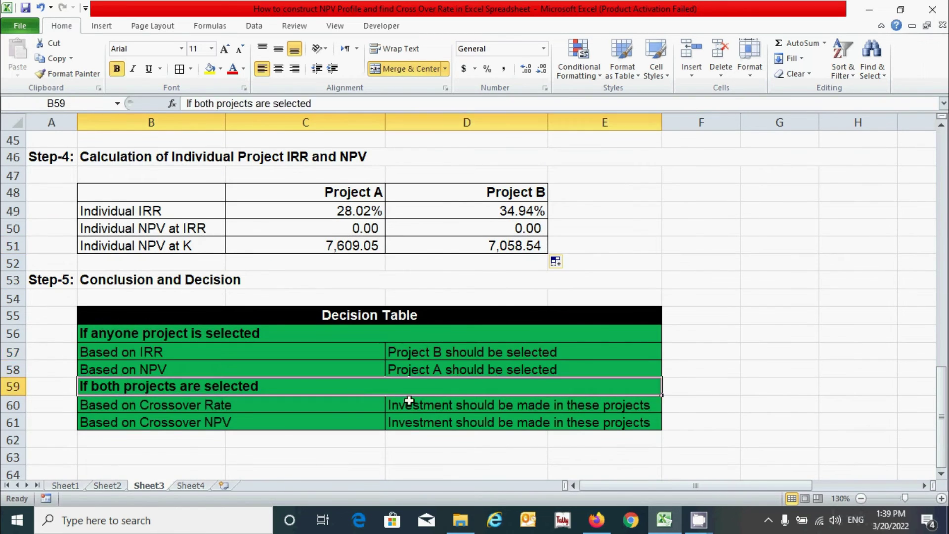
click(406, 460)
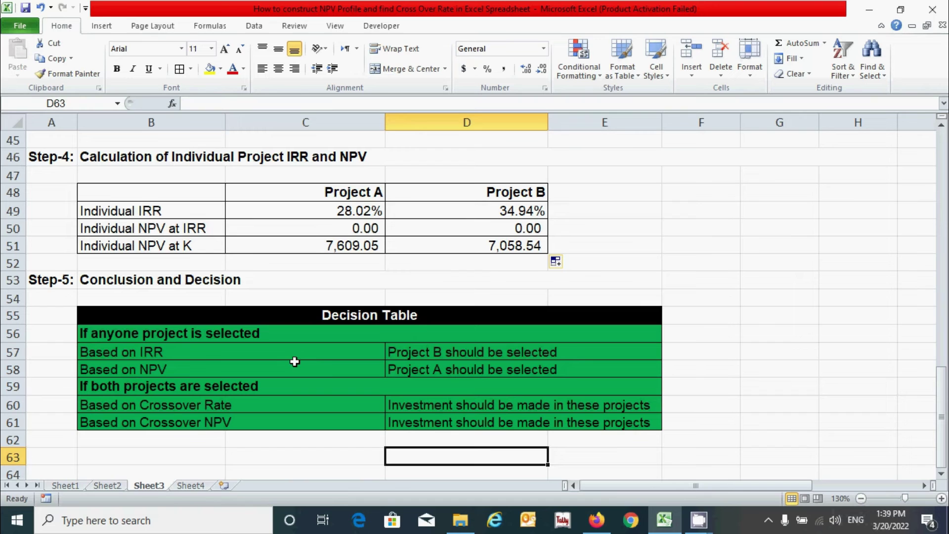
click(273, 332)
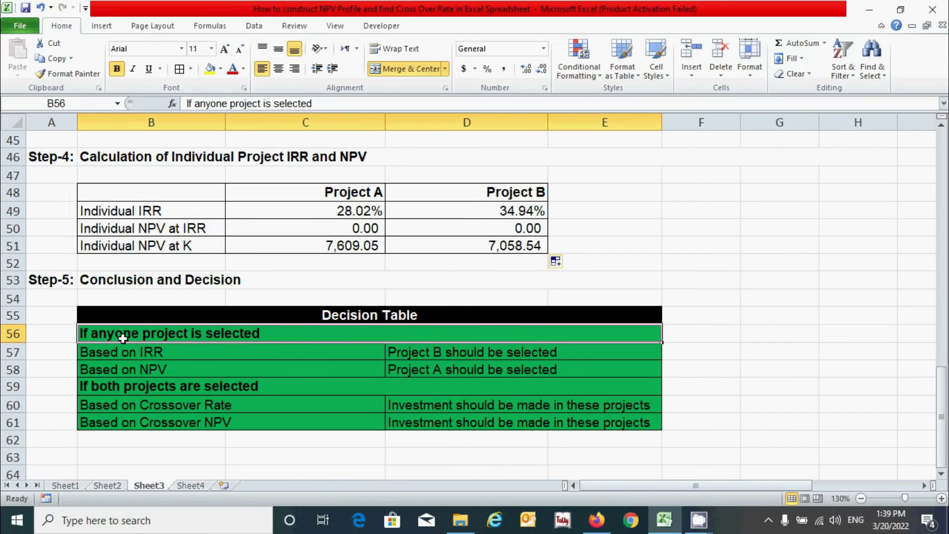
click(286, 386)
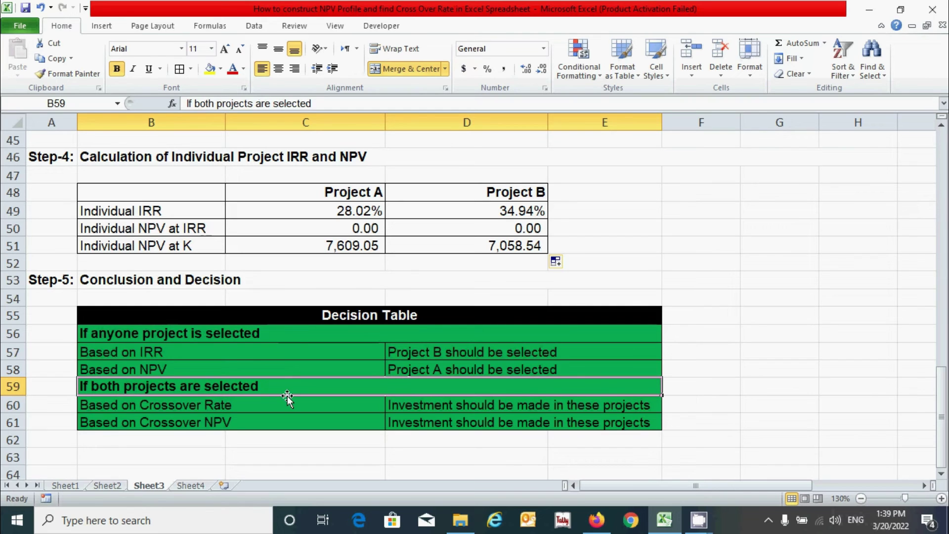
click(290, 336)
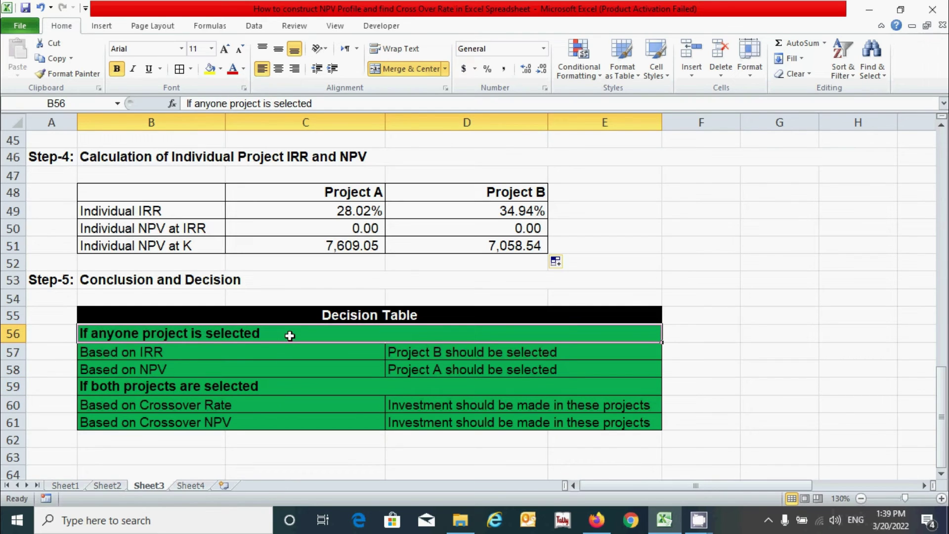
click(208, 353)
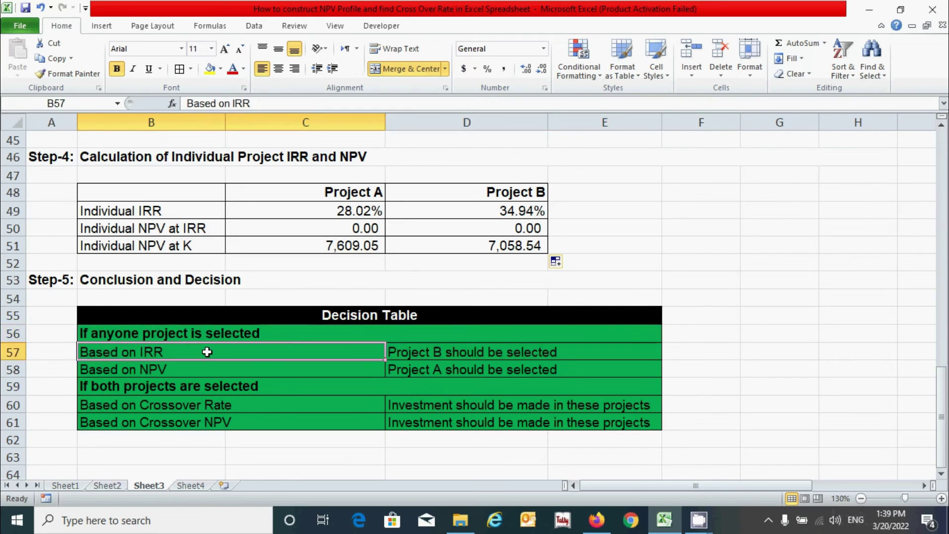
click(220, 352)
click(227, 370)
Step: Check the IRR-based decision in D57 against both individual IRRs and the firm's cost of capital in E13
click(267, 353)
scroll(339, 360, up, 1)
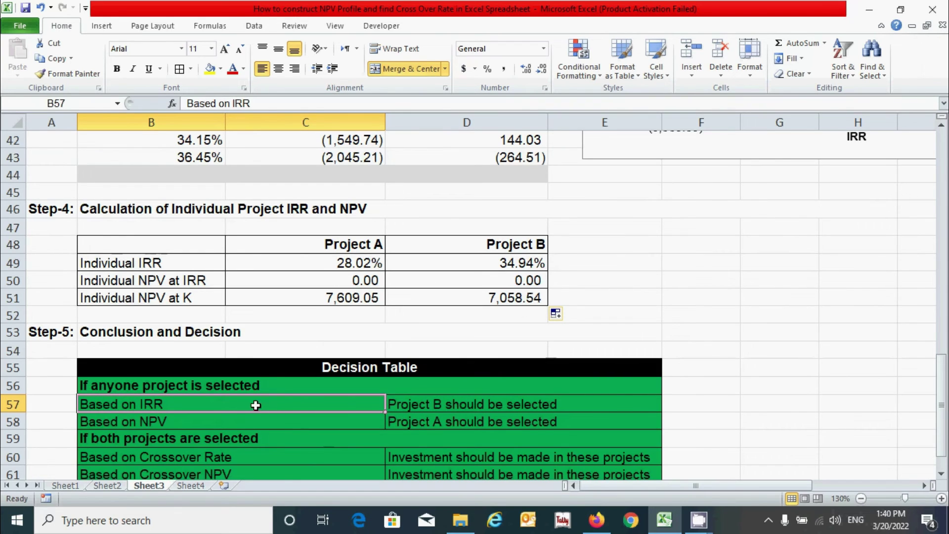
click(532, 406)
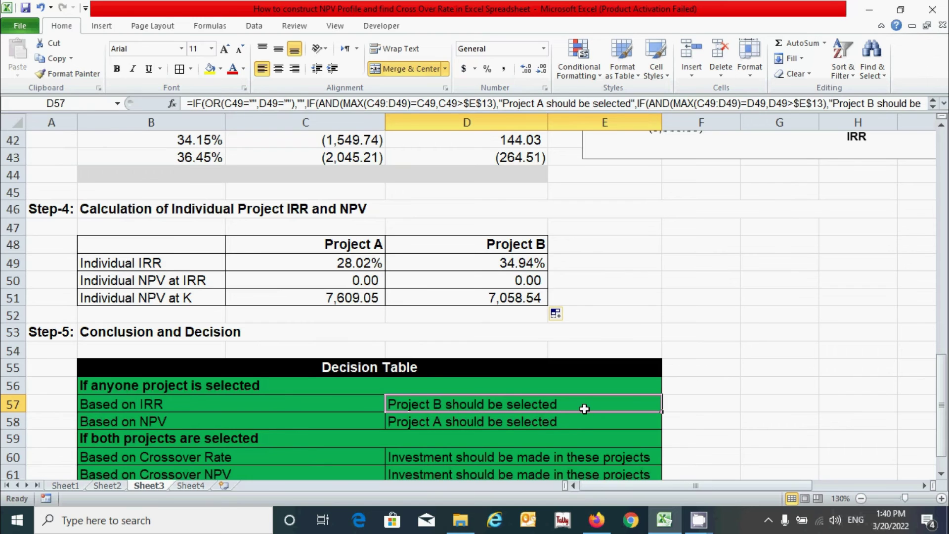
drag(349, 266, 466, 263)
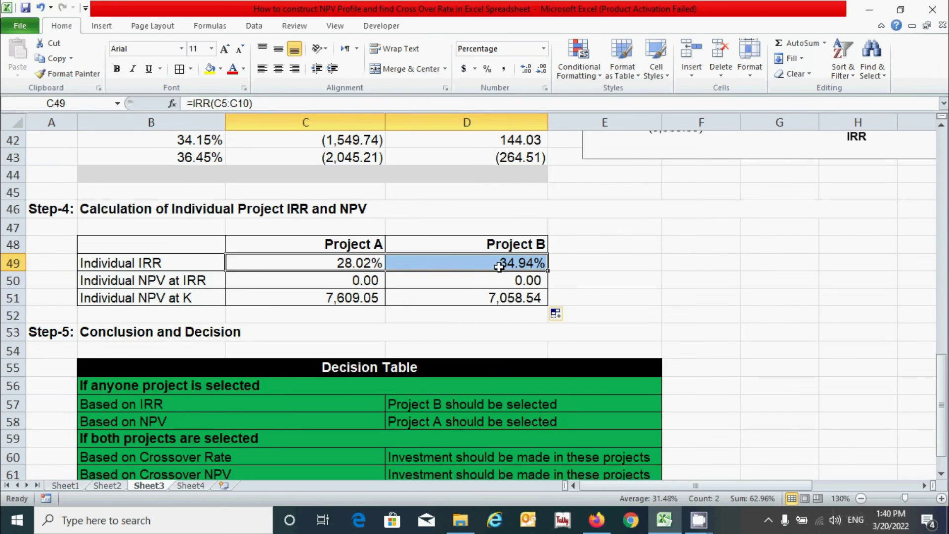
scroll(487, 266, up, 11)
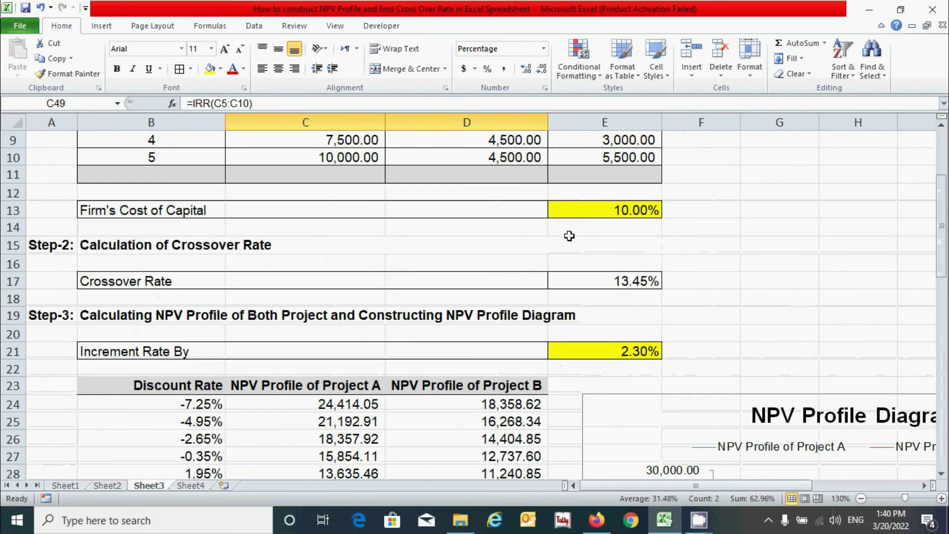
click(585, 212)
scroll(565, 255, down, 11)
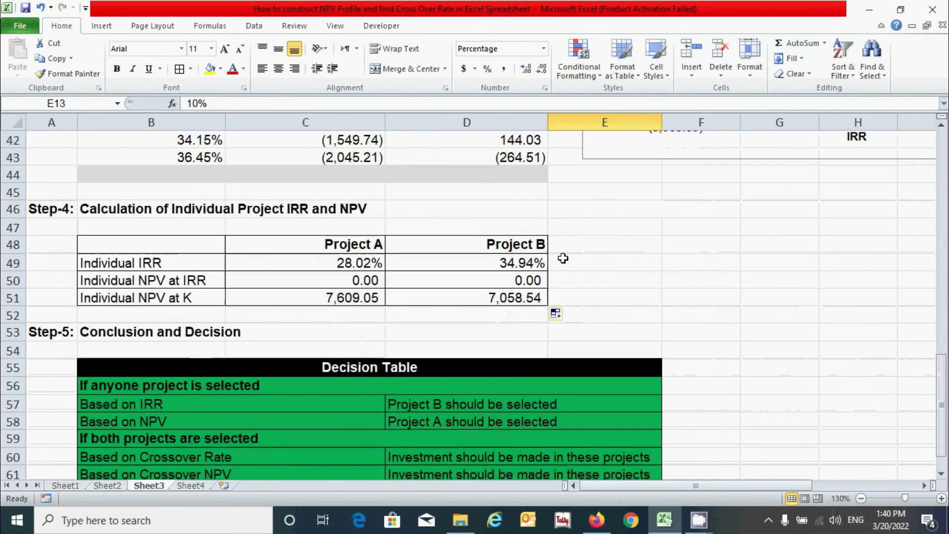
click(470, 402)
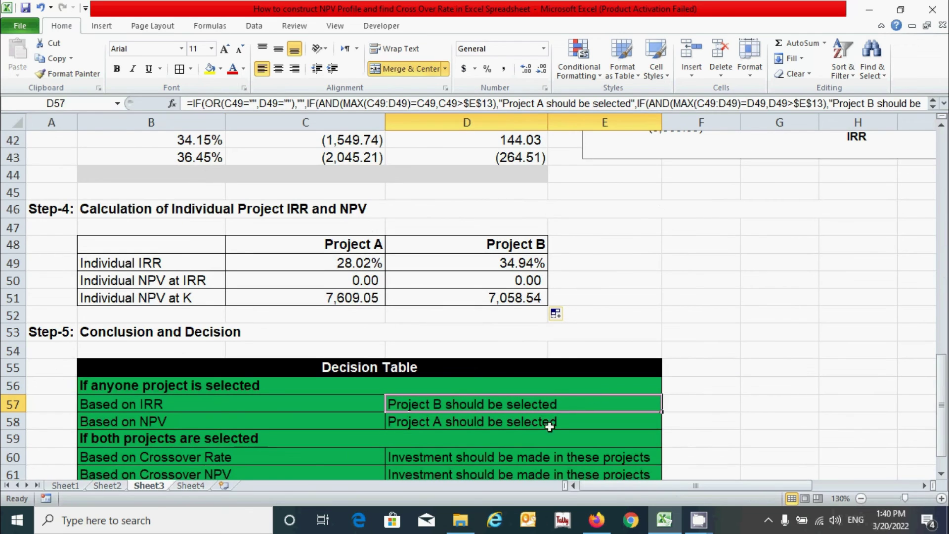
Step: Check the NPV-based decision in D58 against the two projects' individual NPVs at K
click(524, 422)
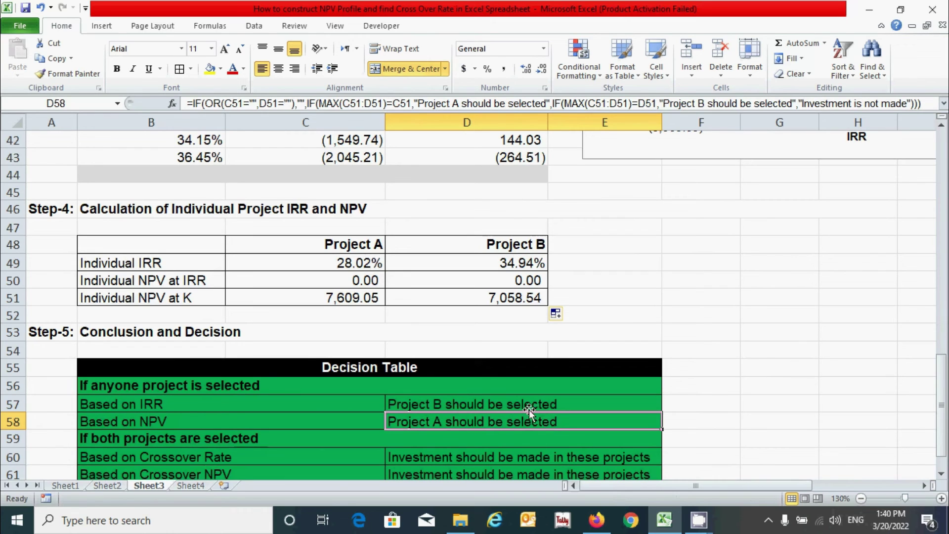
drag(341, 298, 439, 298)
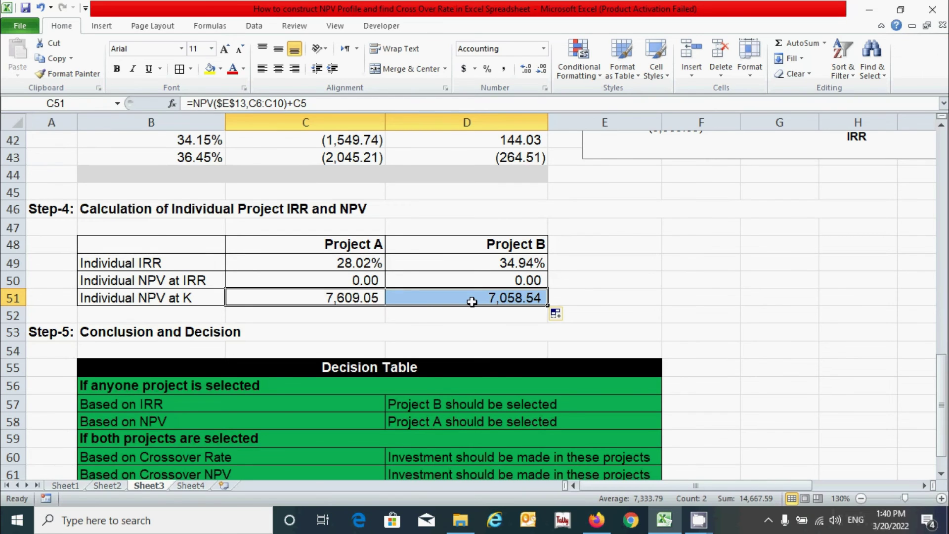
scroll(473, 301, down, 1)
click(601, 369)
Step: Check the crossover-rate decision in D60 against the crossover rate in B33 and the firm's cost of capital in E13
click(264, 402)
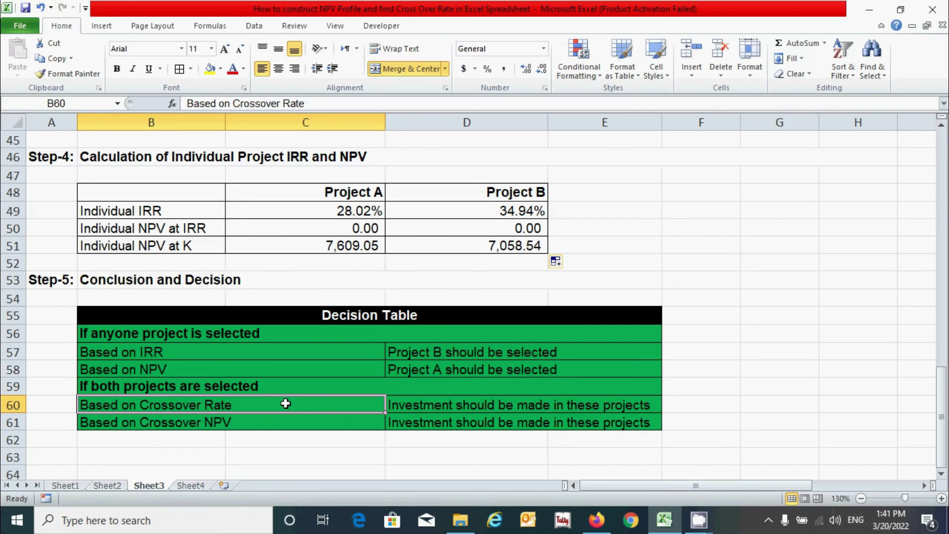
click(418, 408)
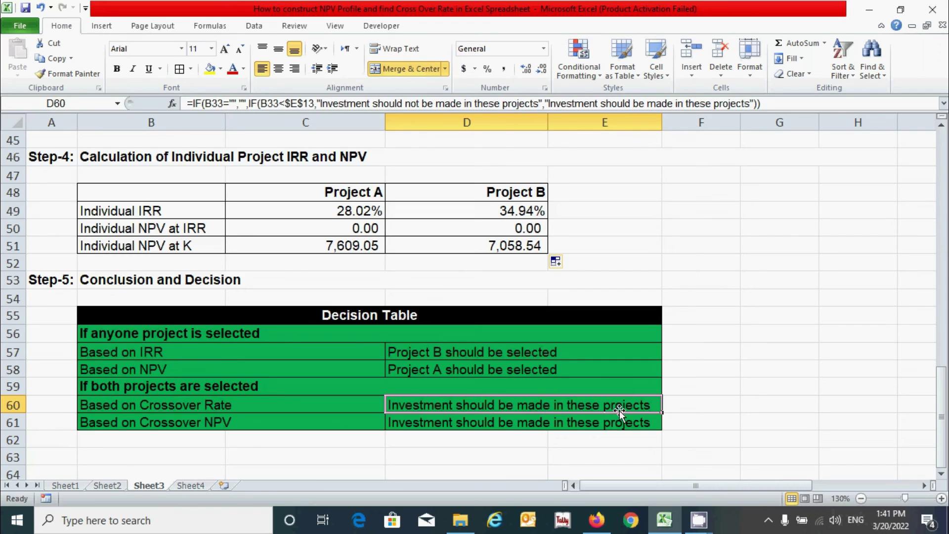
scroll(550, 411, up, 6)
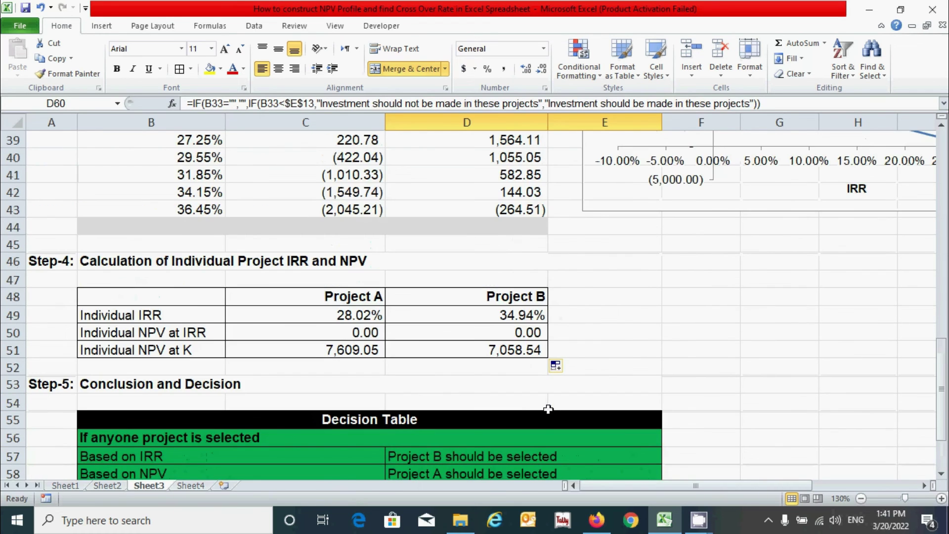
click(185, 247)
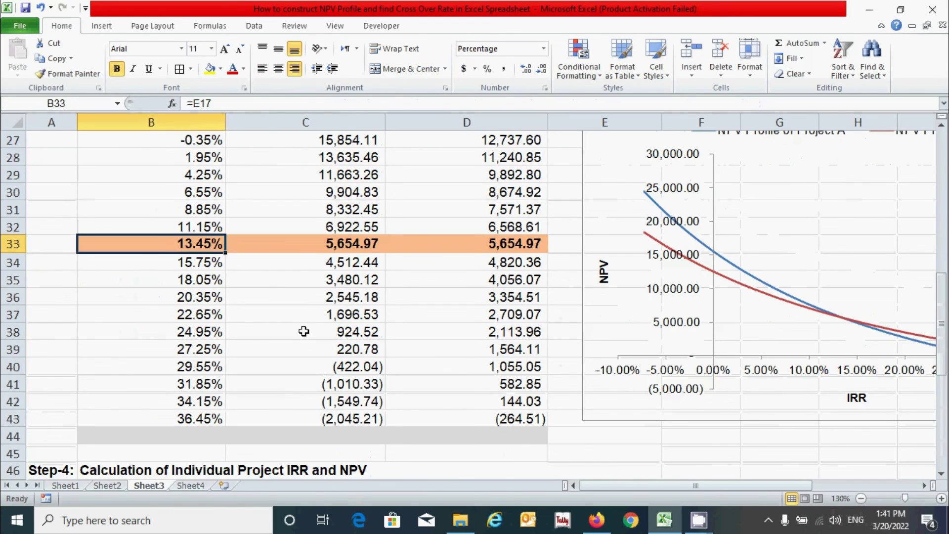
scroll(307, 336, up, 4)
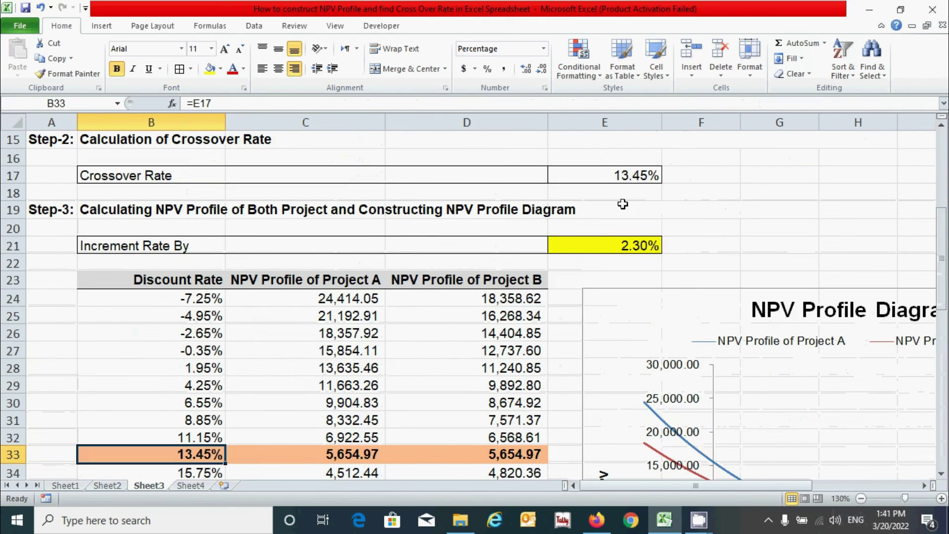
scroll(633, 170, up, 2)
click(633, 155)
scroll(634, 213, down, 7)
scroll(633, 213, down, 7)
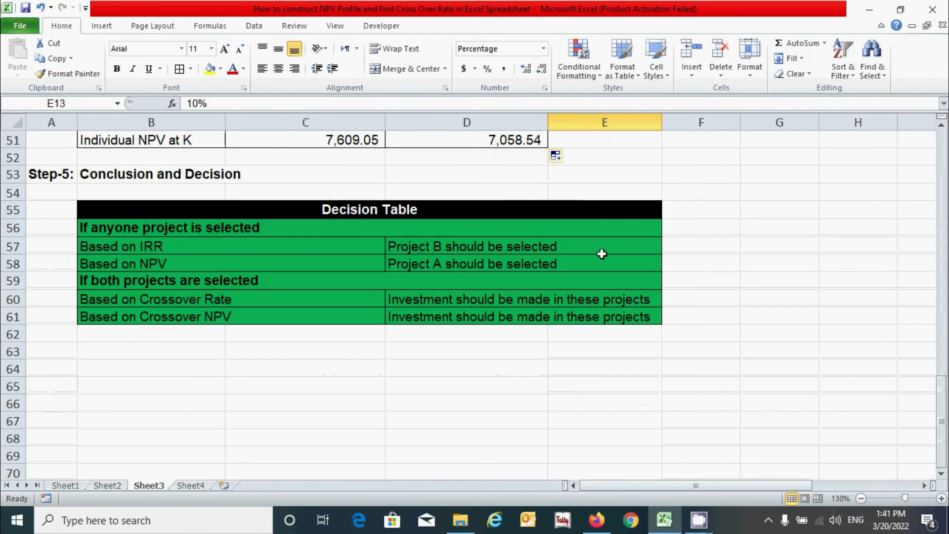
Step: Check the crossover-NPV decision in D61 against the NPV at the crossover rate in C33
click(470, 317)
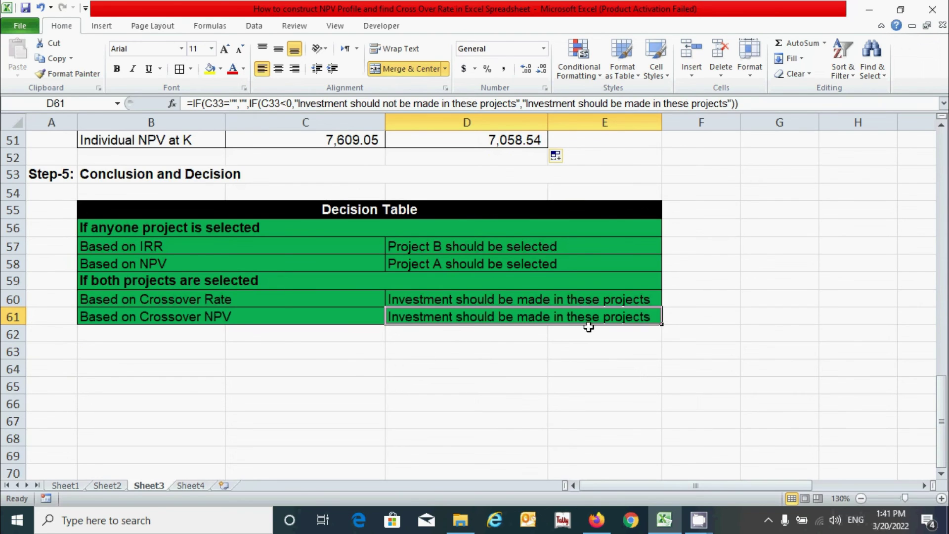
scroll(413, 342, up, 8)
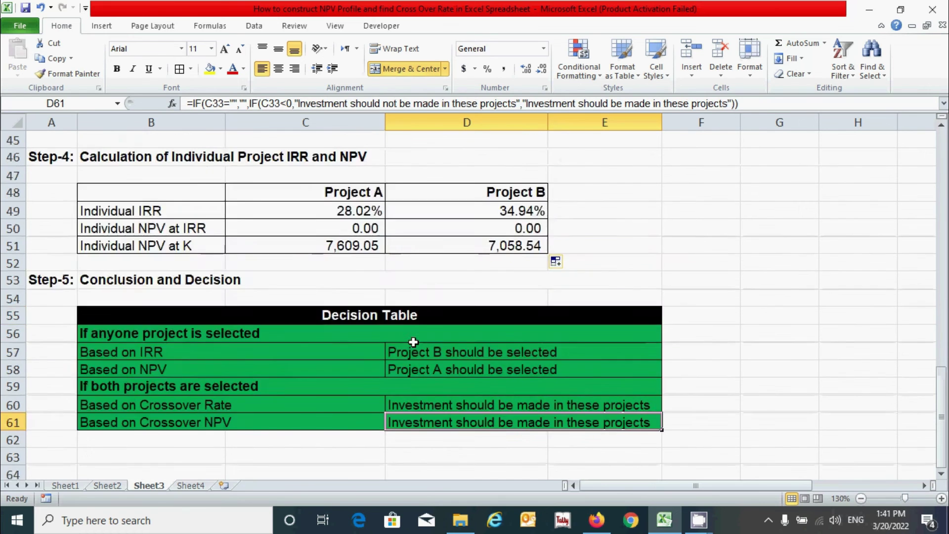
click(356, 242)
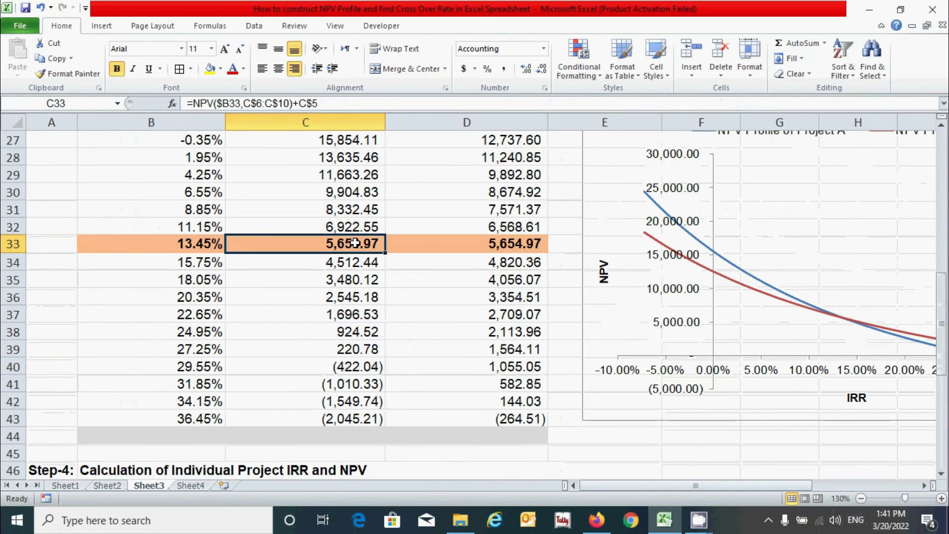
scroll(376, 336, down, 9)
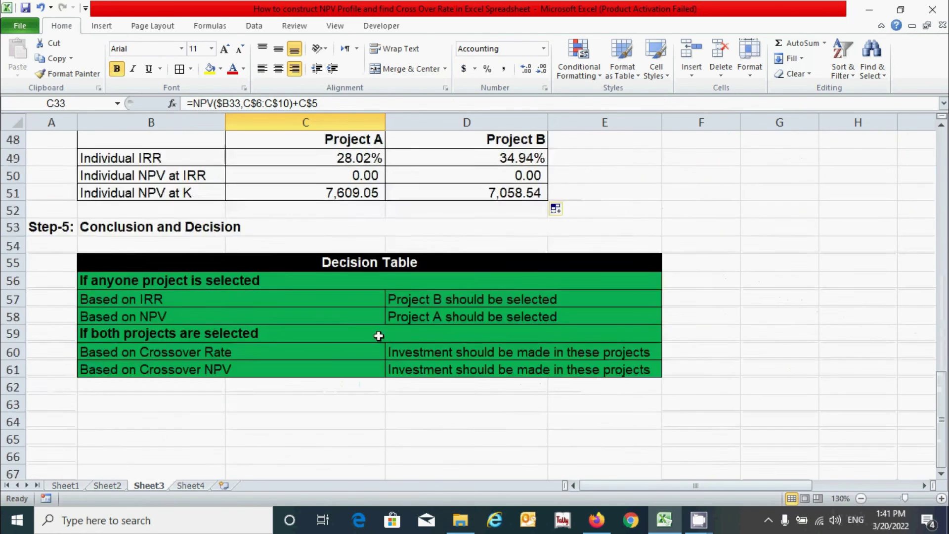
scroll(347, 299, up, 10)
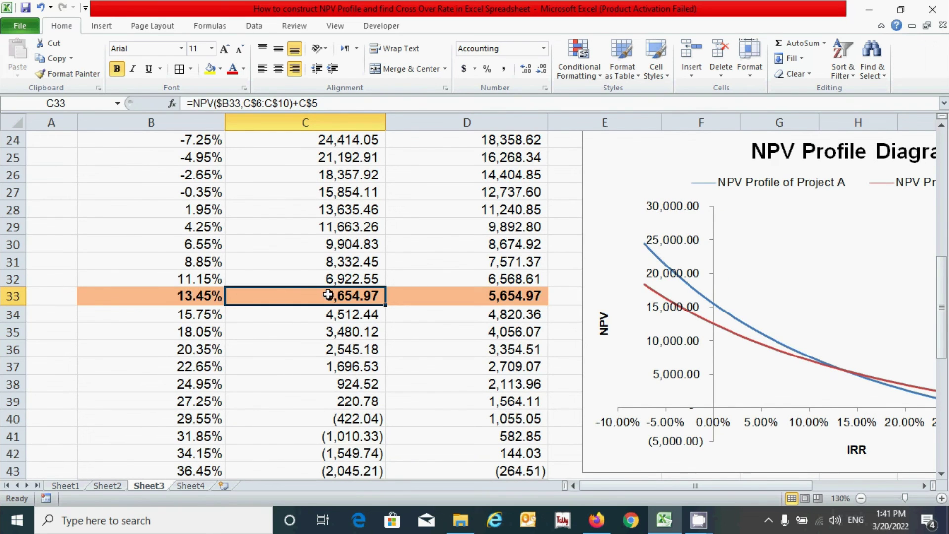
scroll(329, 295, down, 9)
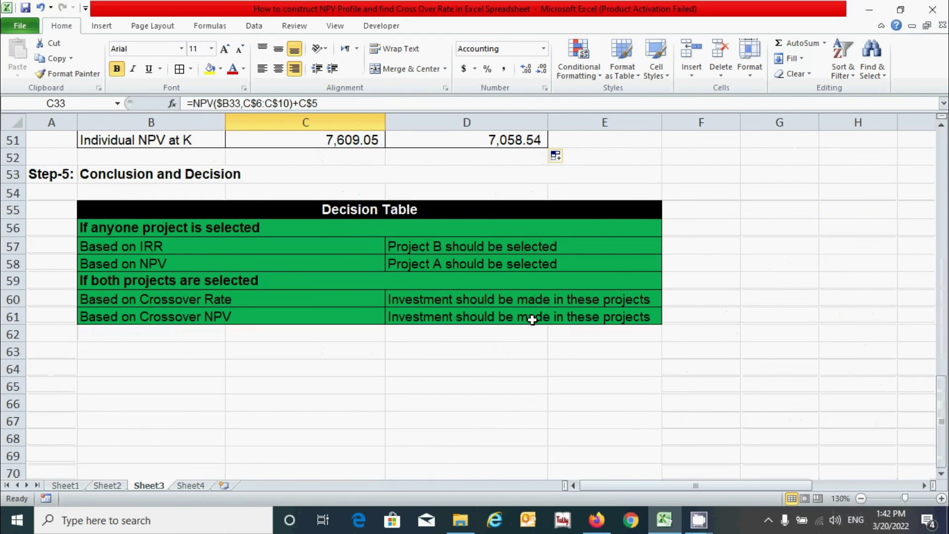
click(532, 320)
scroll(468, 333, up, 1)
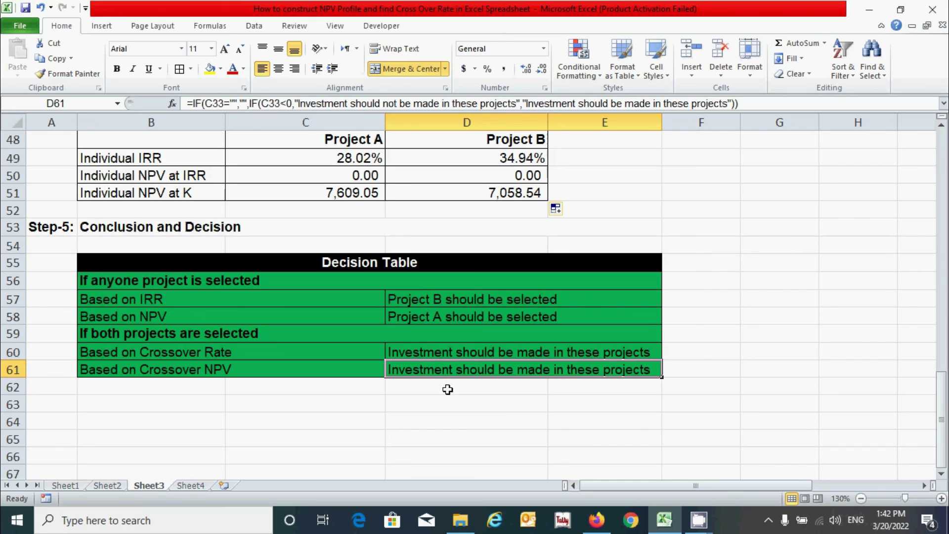
Step: Examine the Decision Table's result rows and the full IRR-based decision formula in D57
click(448, 421)
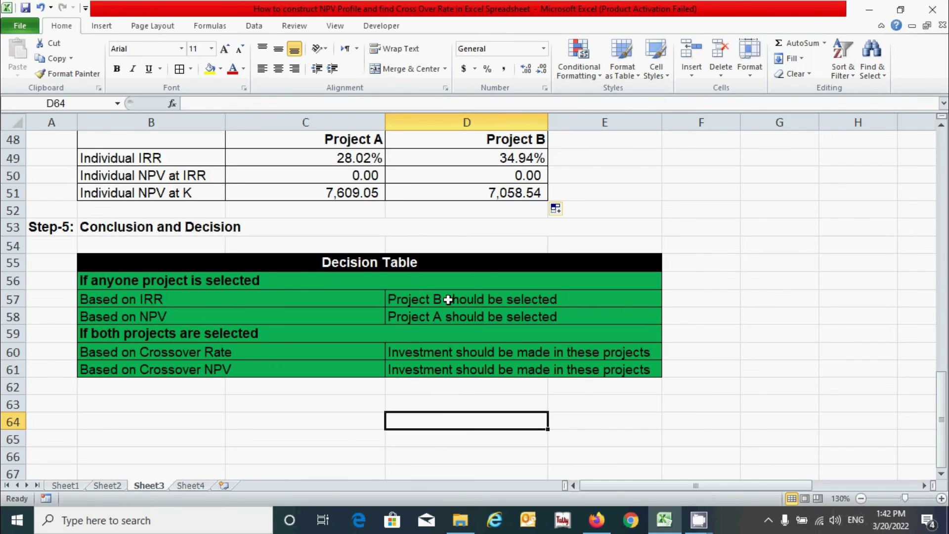
click(448, 300)
click(478, 283)
drag(477, 292, 481, 361)
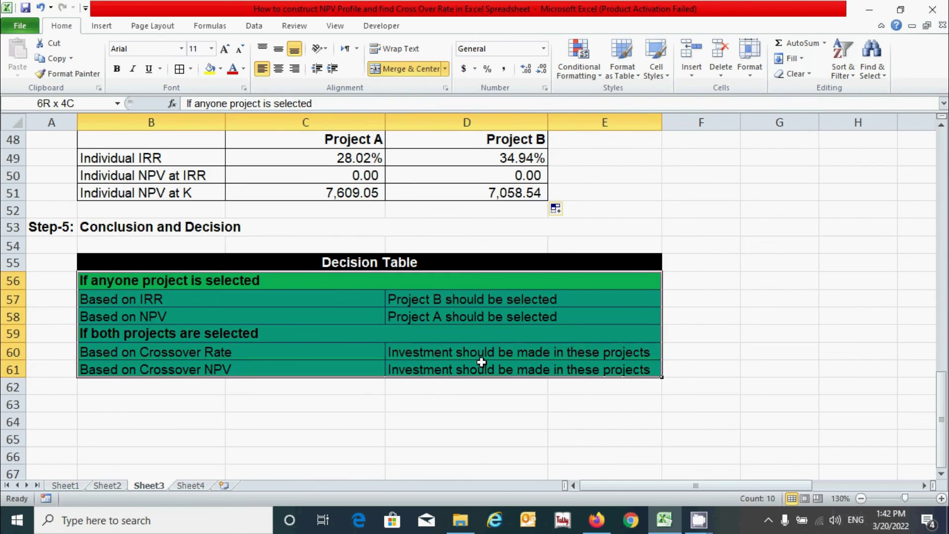
click(462, 303)
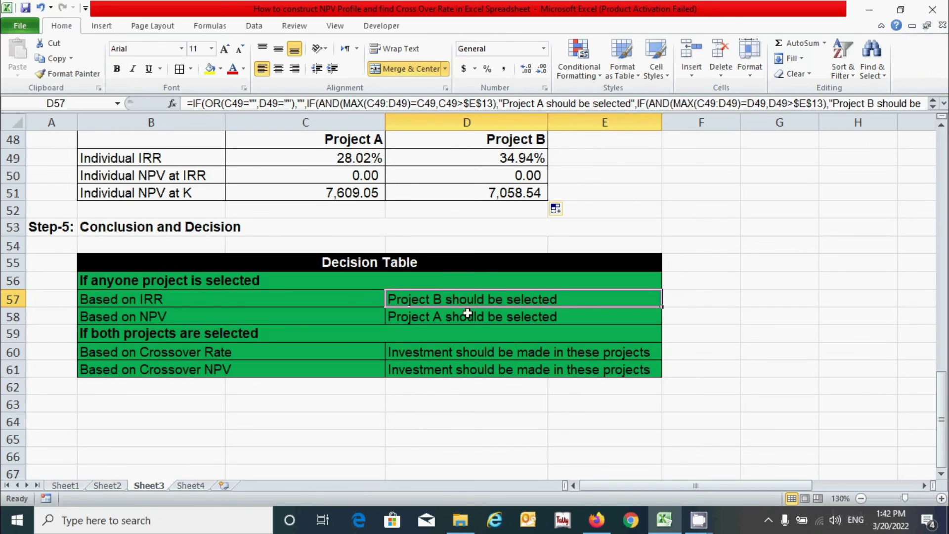
click(367, 105)
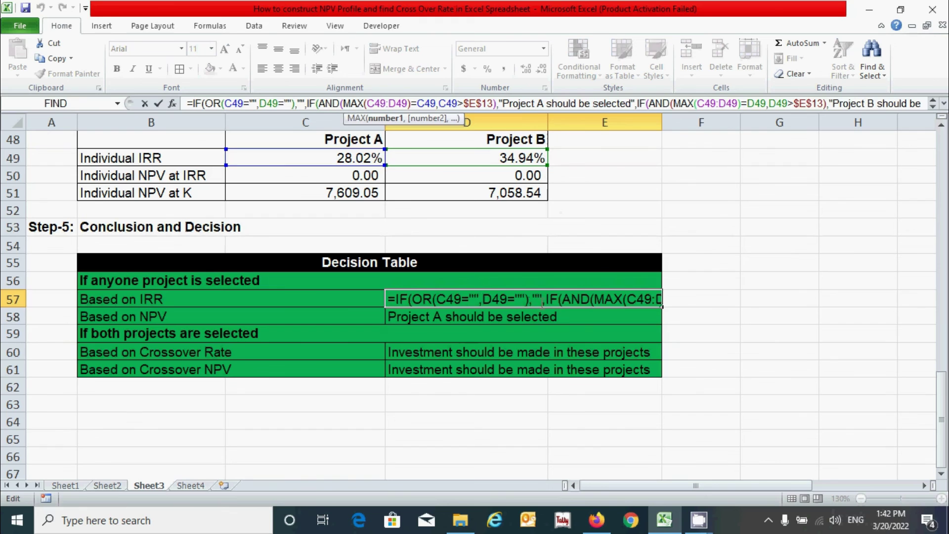
key(Return)
double_click(542, 302)
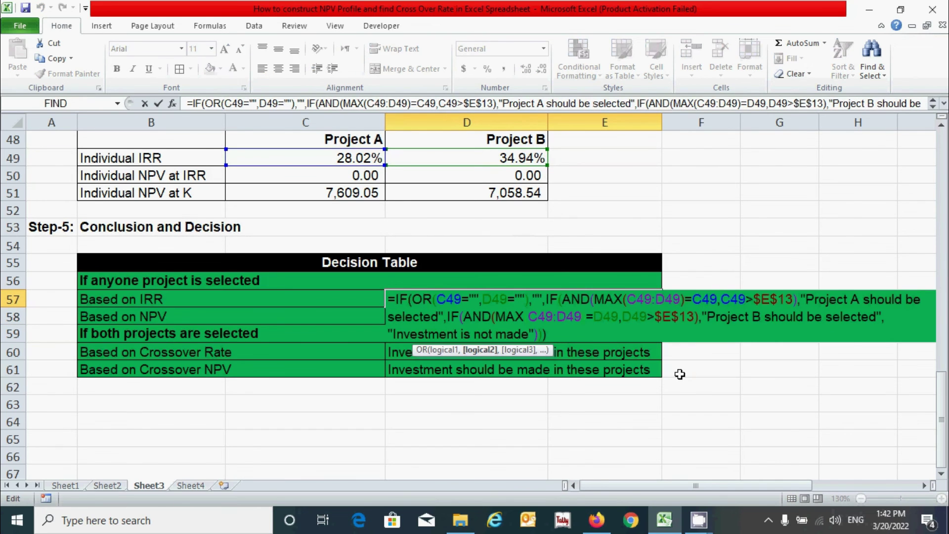
click(592, 334)
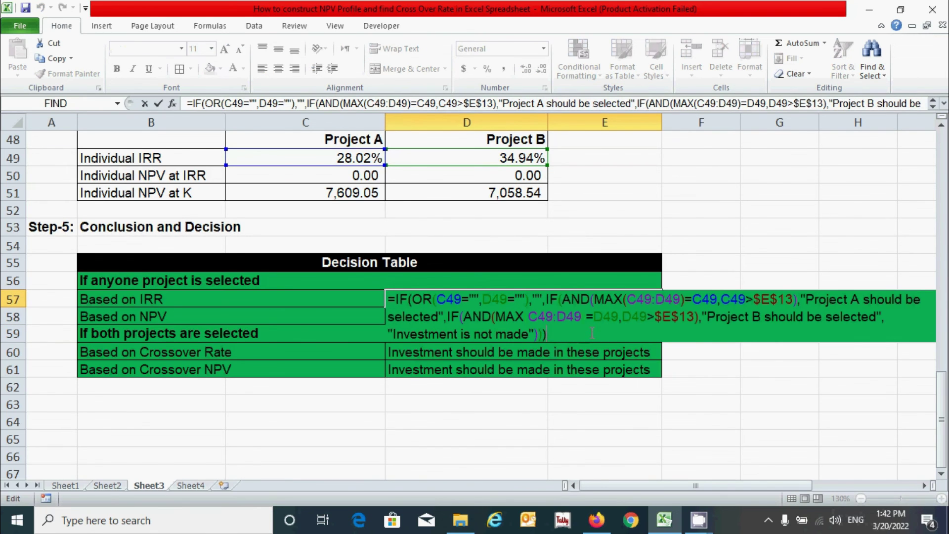
key(Return)
Step: Inspect the decision formulas for NPV in D58, crossover rate in D60 and crossover NPV in D61, leaving them unmodified
double_click(512, 317)
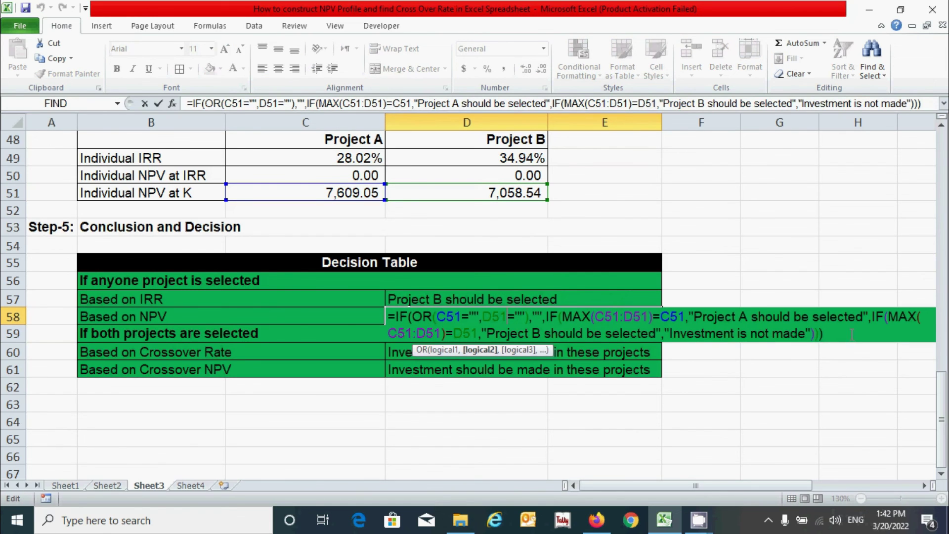
key(Return)
click(606, 352)
double_click(585, 352)
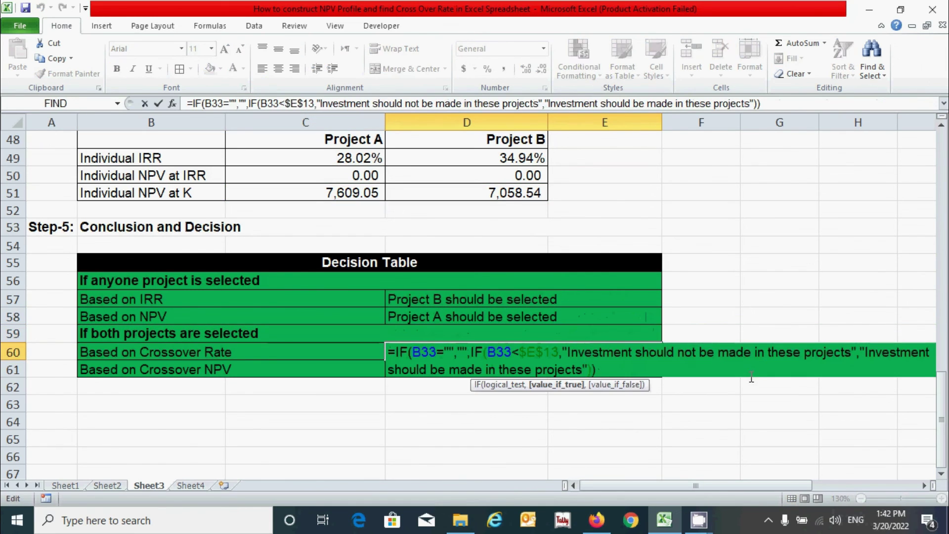
key(Return)
double_click(574, 369)
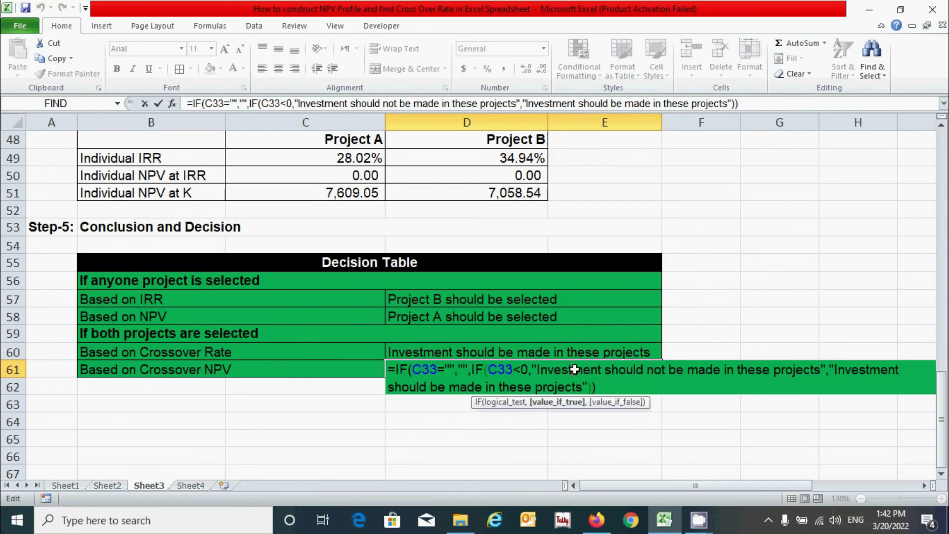
key(Return)
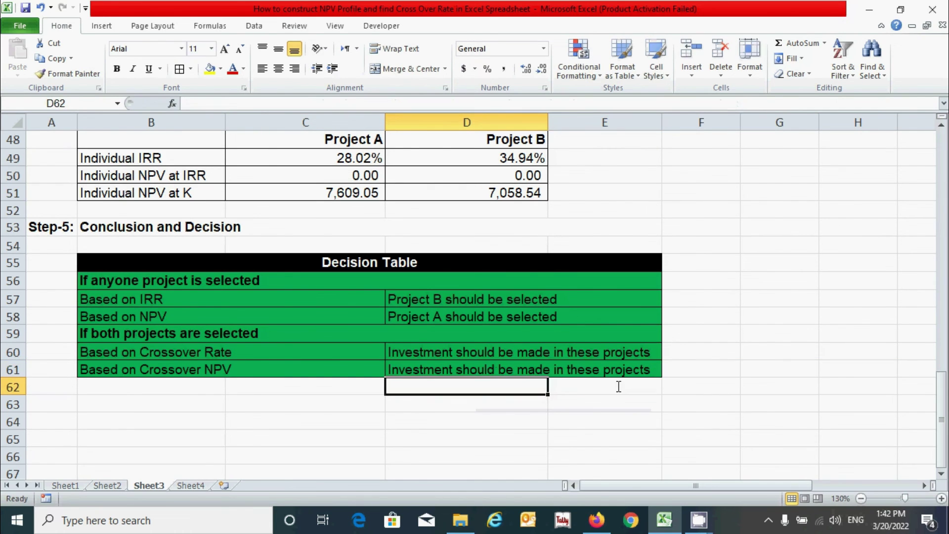
key(Up)
Step: Return to the Differential CFAT table in Step-1 and review the projects' cash flow inputs, starting from C5
scroll(716, 318, up, 7)
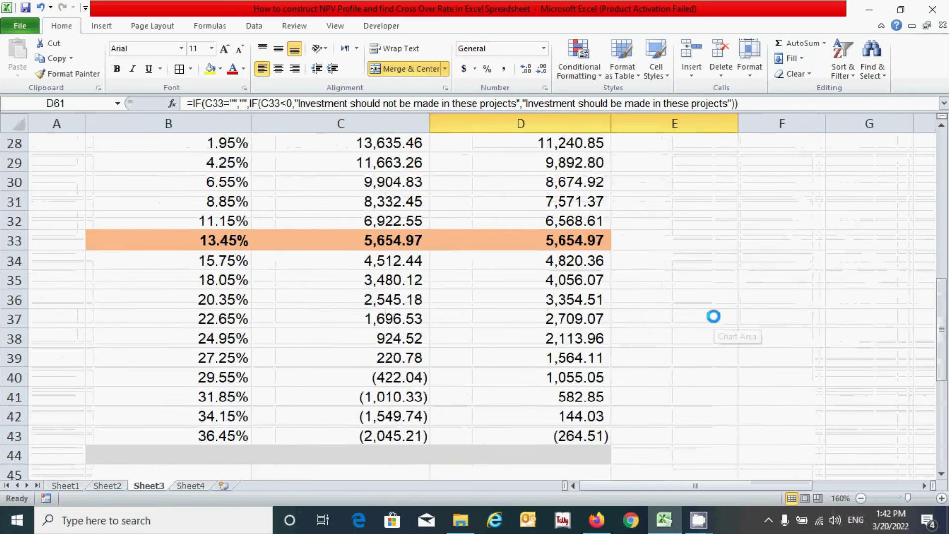
scroll(716, 322, up, 8)
click(613, 266)
click(742, 293)
click(320, 206)
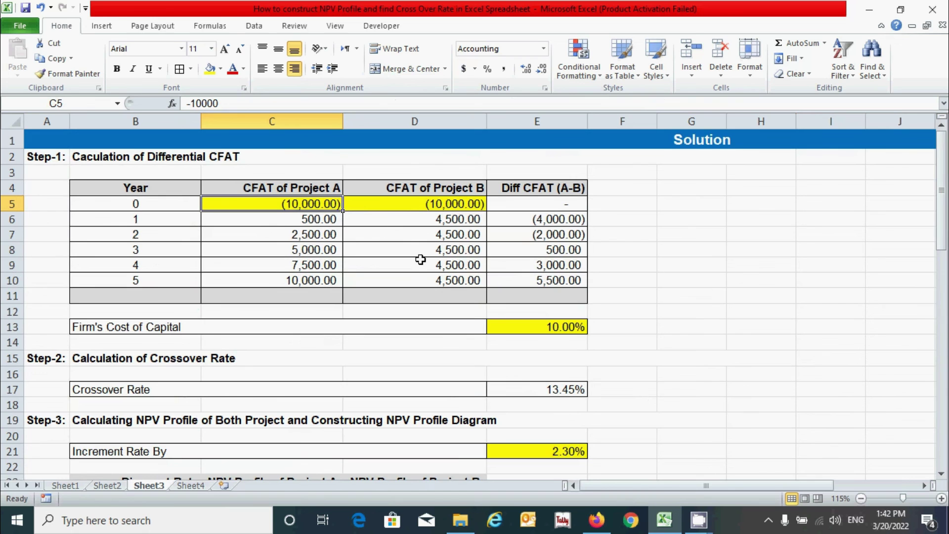
scroll(500, 318, down, 3)
scroll(426, 381, up, 3)
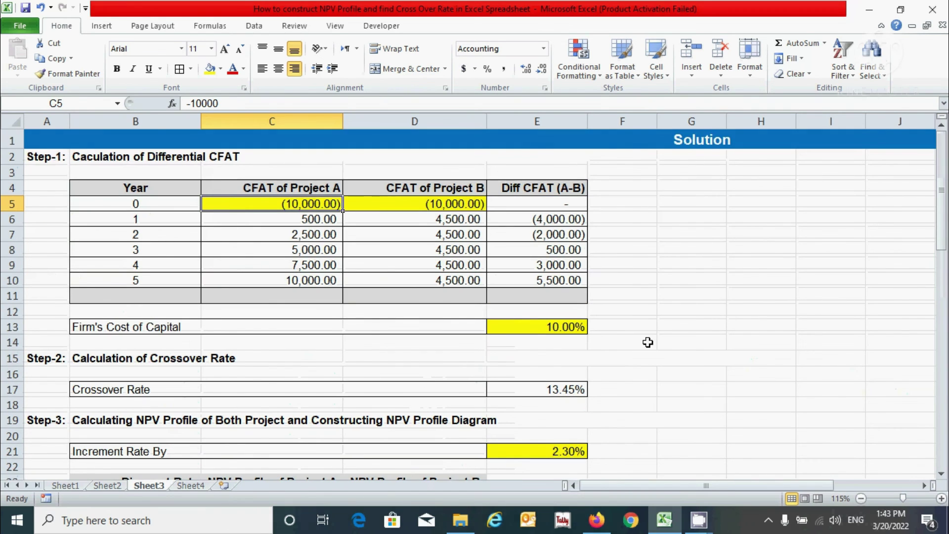
click(703, 317)
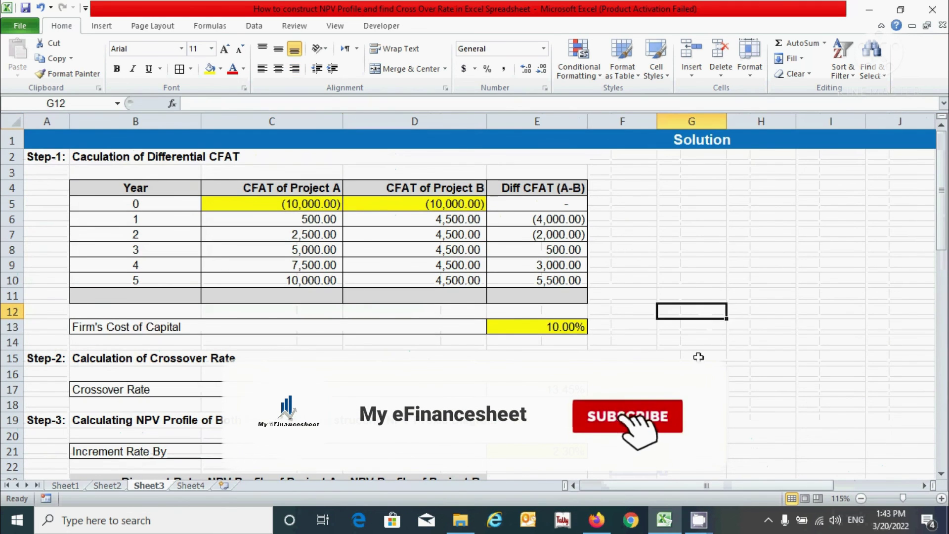
click(761, 393)
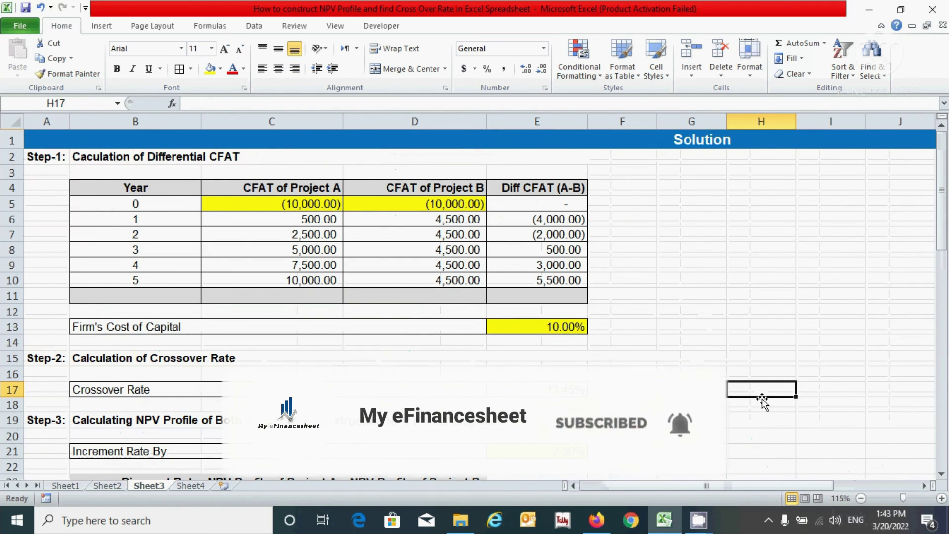